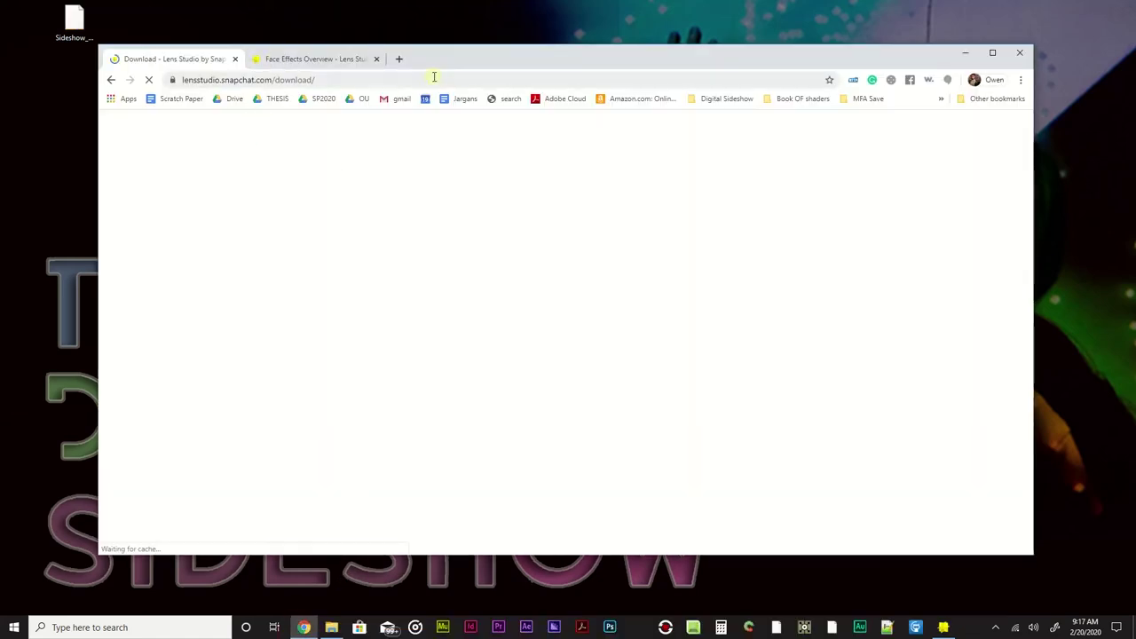
# Close the Face Effects Overview page and search the web for gimp.
pyautogui.click(376, 59)
pyautogui.click(247, 82)
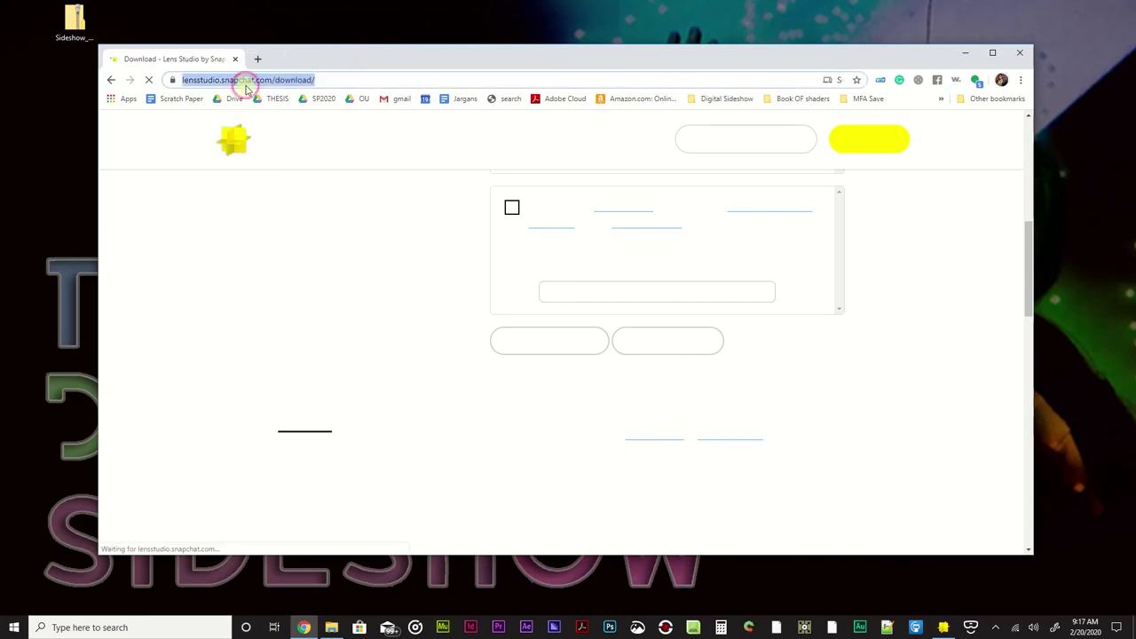
pyautogui.write('gimp')
pyautogui.press('Return')
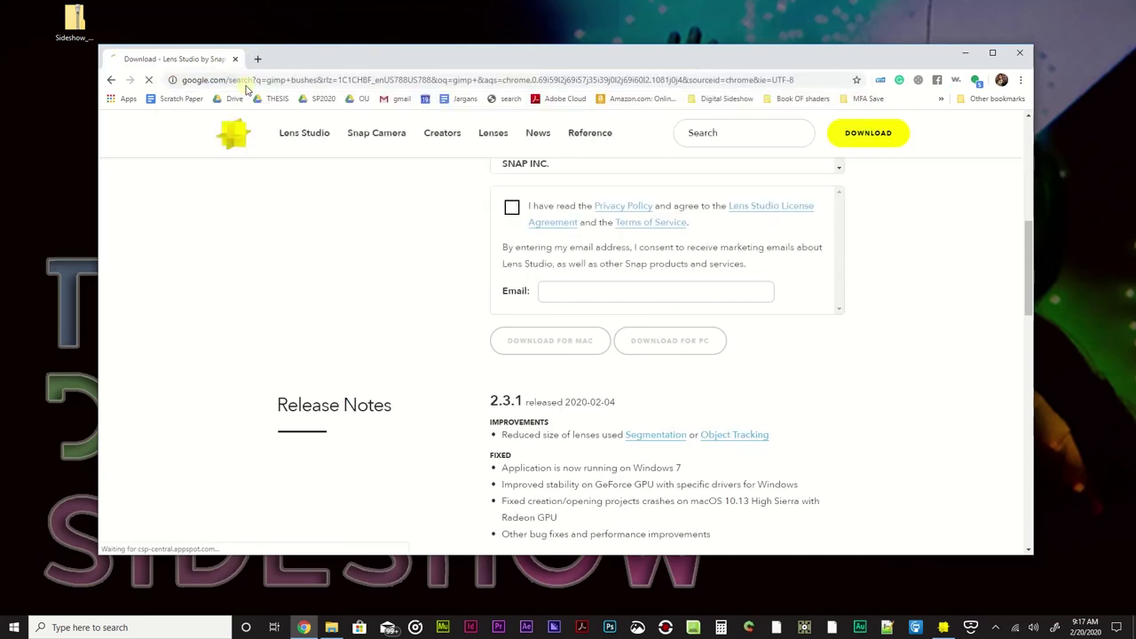
pyautogui.moveTo(218, 138); pyautogui.dragTo(272, 138)
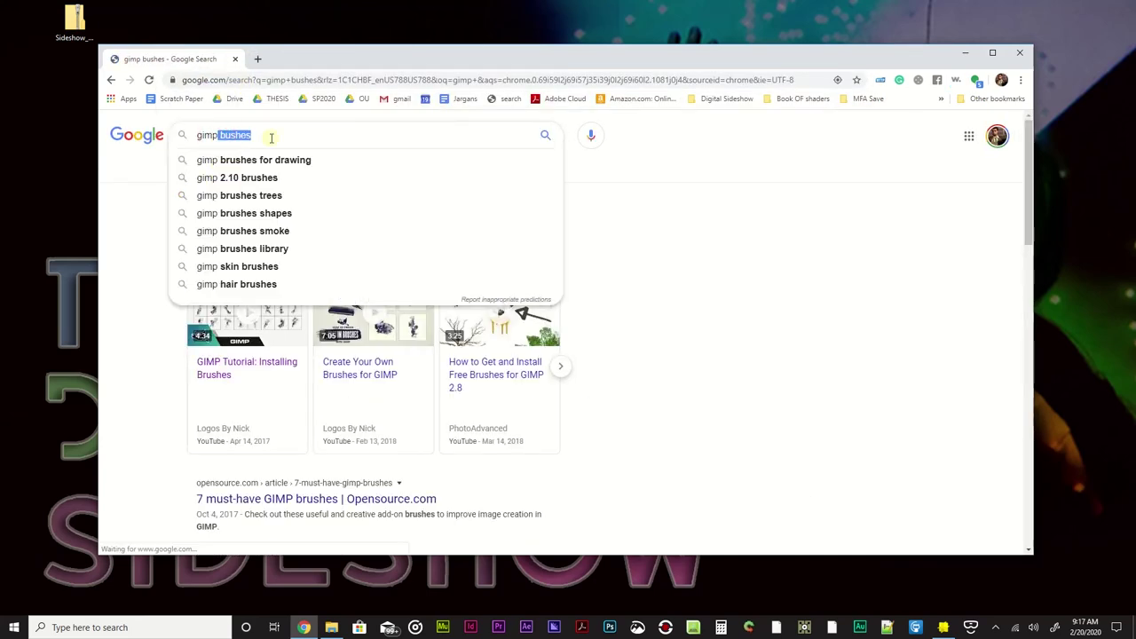
pyautogui.press('BackSpace')
pyautogui.press('Return')
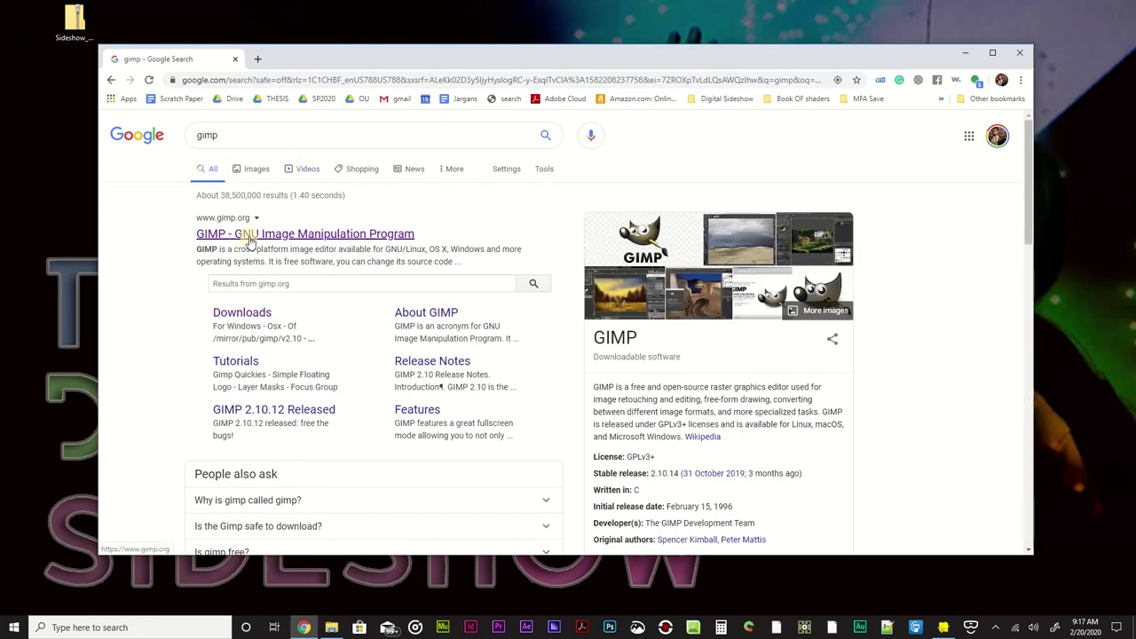
# Open the official GIMP website from the search results, look over its home page, and close the browser.
pyautogui.scroll(-1, 452, 319)
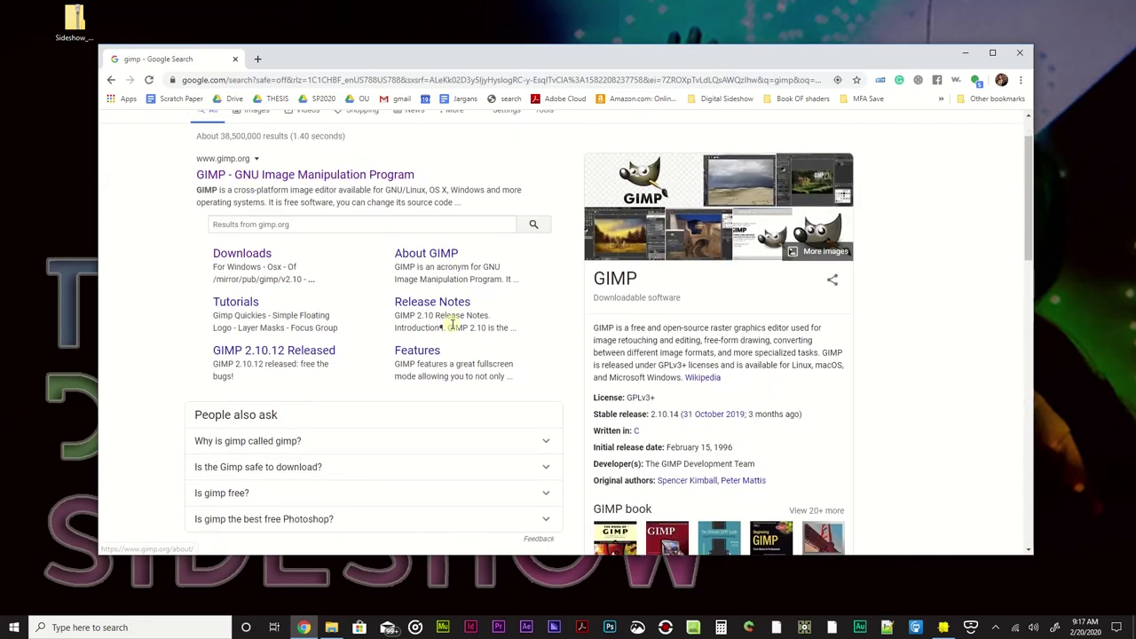
pyautogui.scroll(1, 448, 321)
pyautogui.click(368, 234)
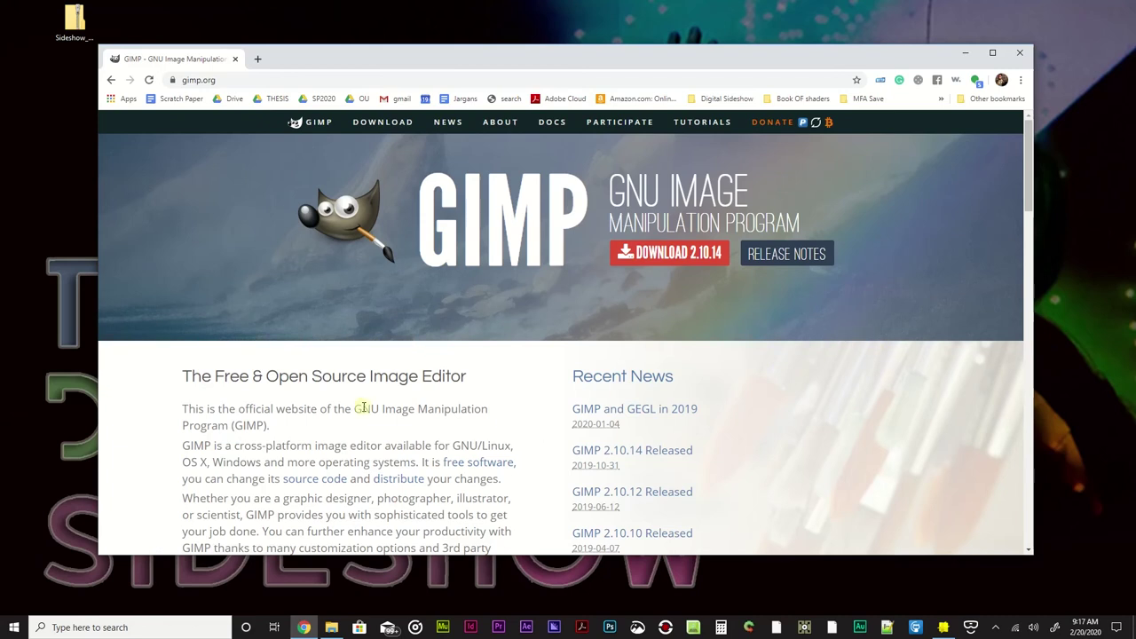
pyautogui.scroll(-1, 363, 408)
pyautogui.scroll(1, 359, 395)
pyautogui.scroll(-1, 477, 305)
pyautogui.scroll(1, 476, 301)
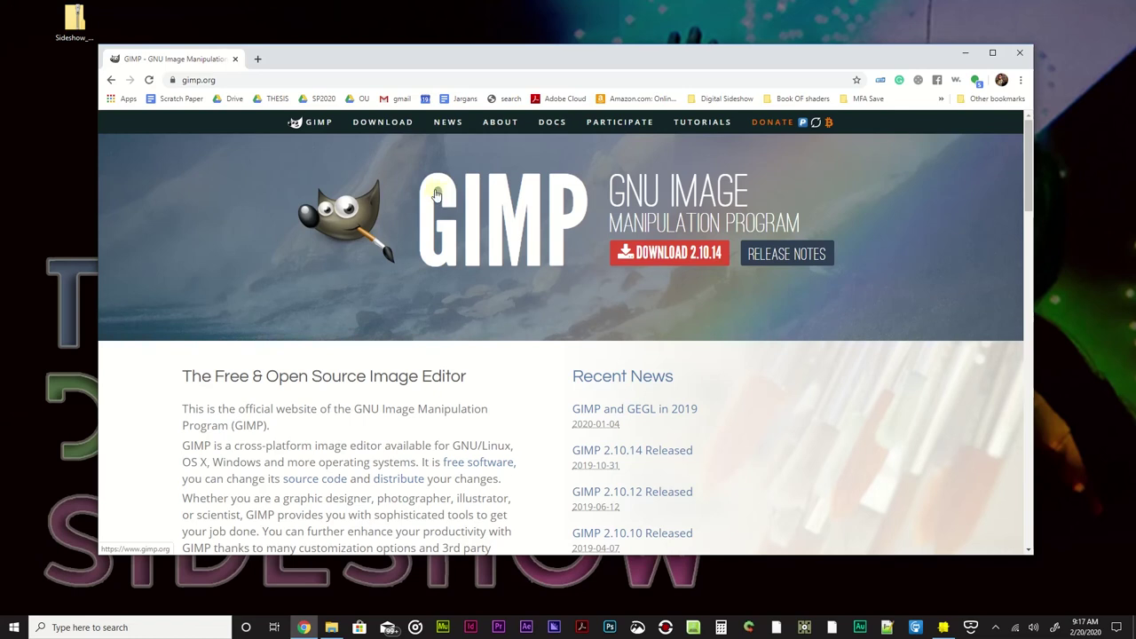
pyautogui.click(1021, 57)
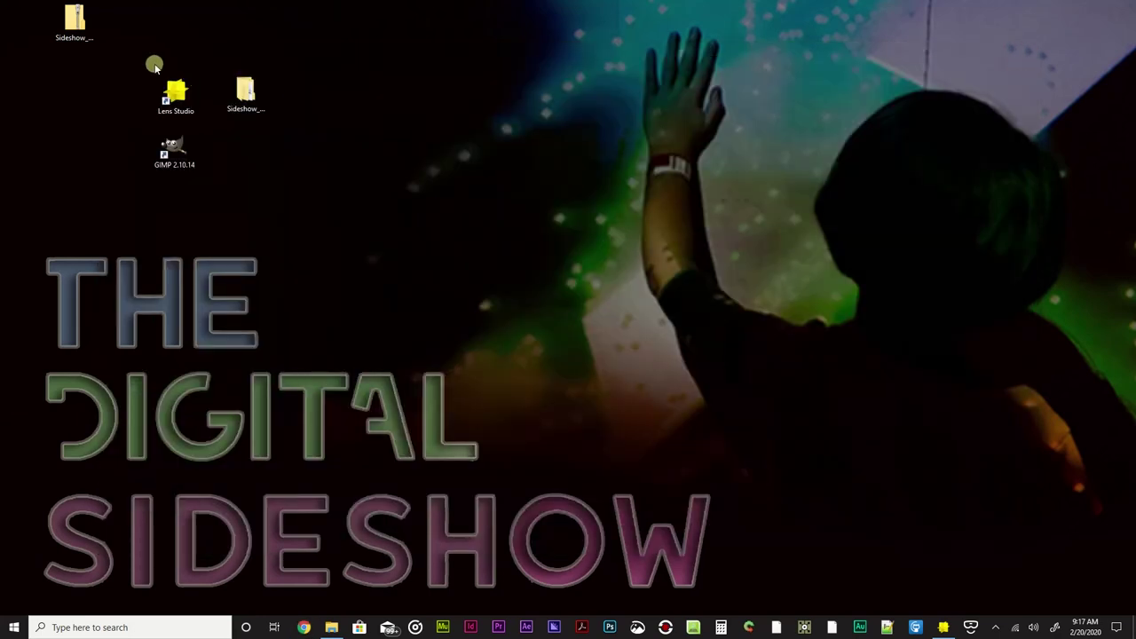
# Open the Sideshow_AR_LensStudio folder on the desktop and go into the assets folder of its Sideshow_AR_LensStudio subfolder.
pyautogui.click(258, 120)
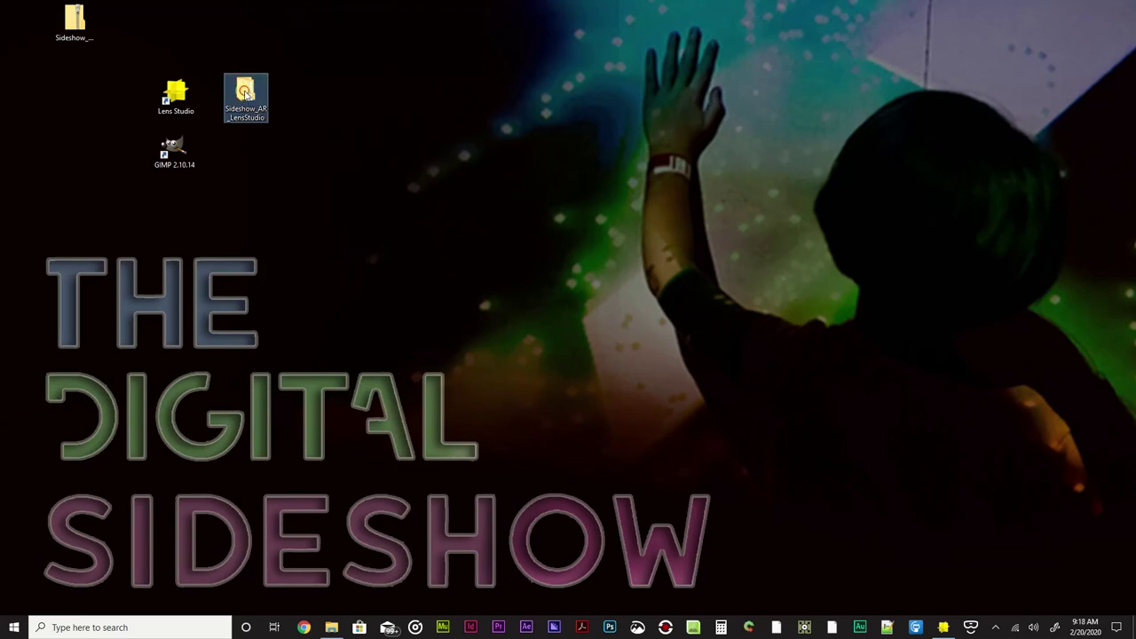
pyautogui.doubleClick(246, 93)
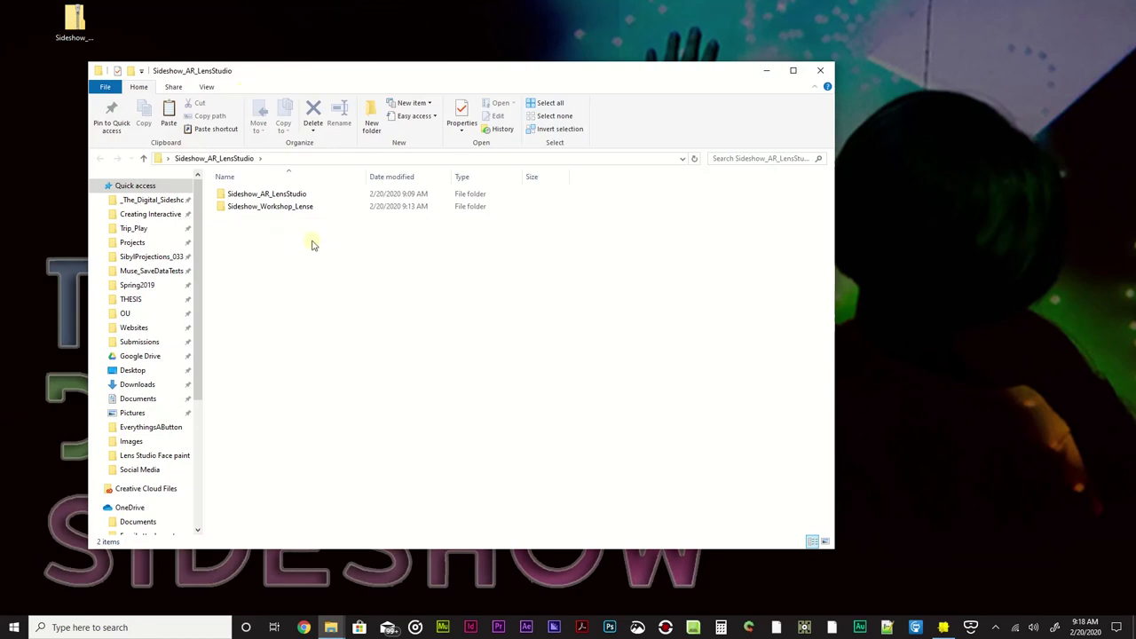
pyautogui.click(282, 204)
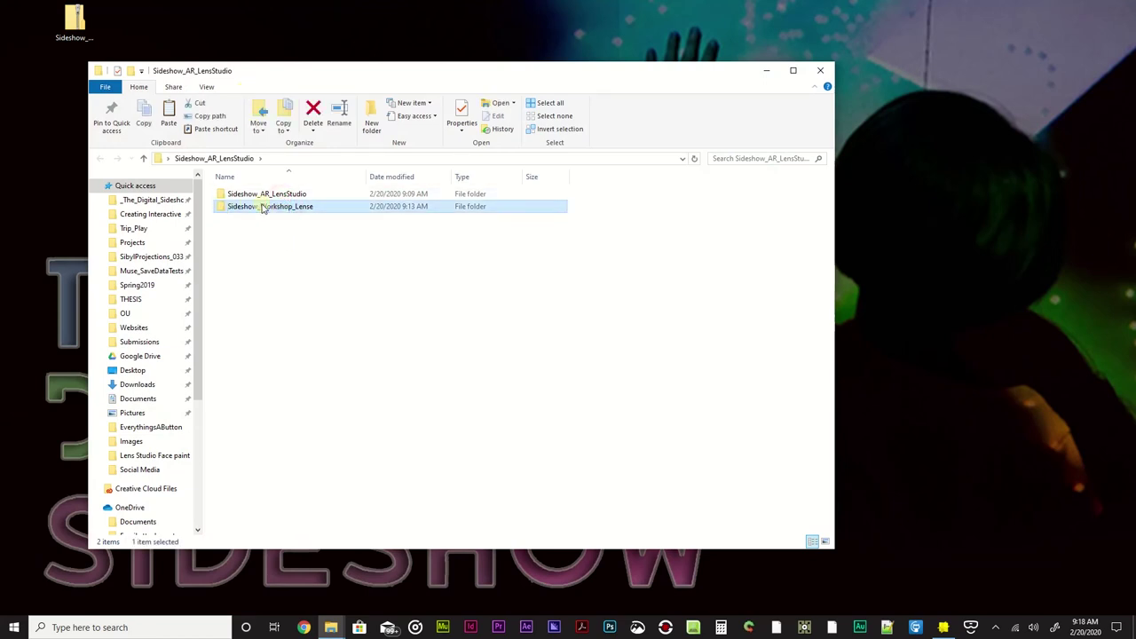
pyautogui.click(296, 195)
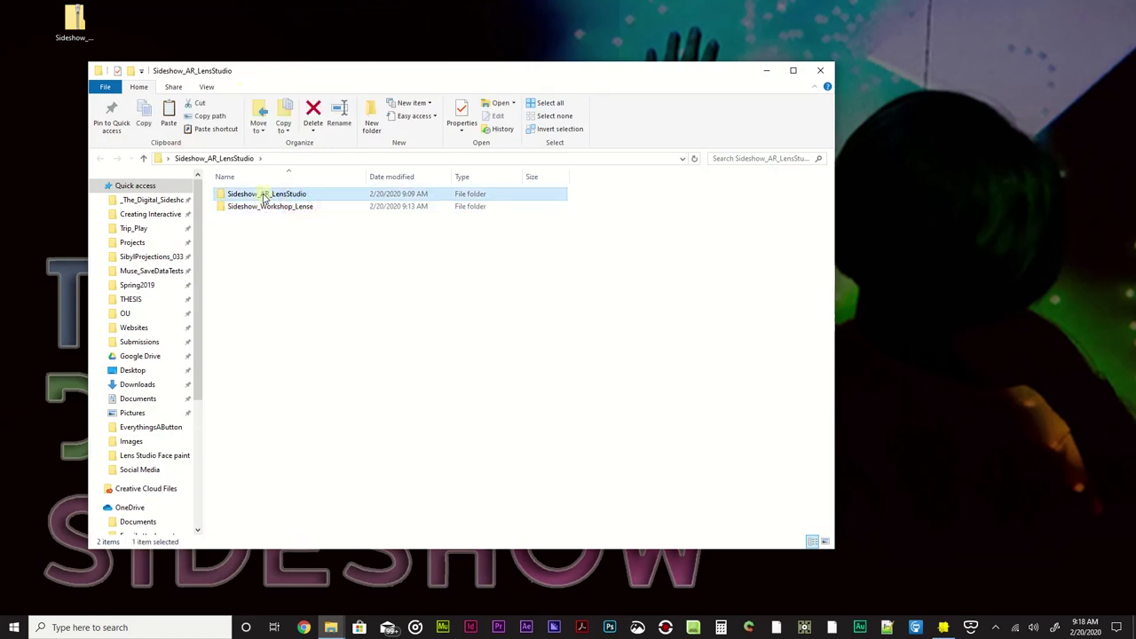
pyautogui.doubleClick(281, 194)
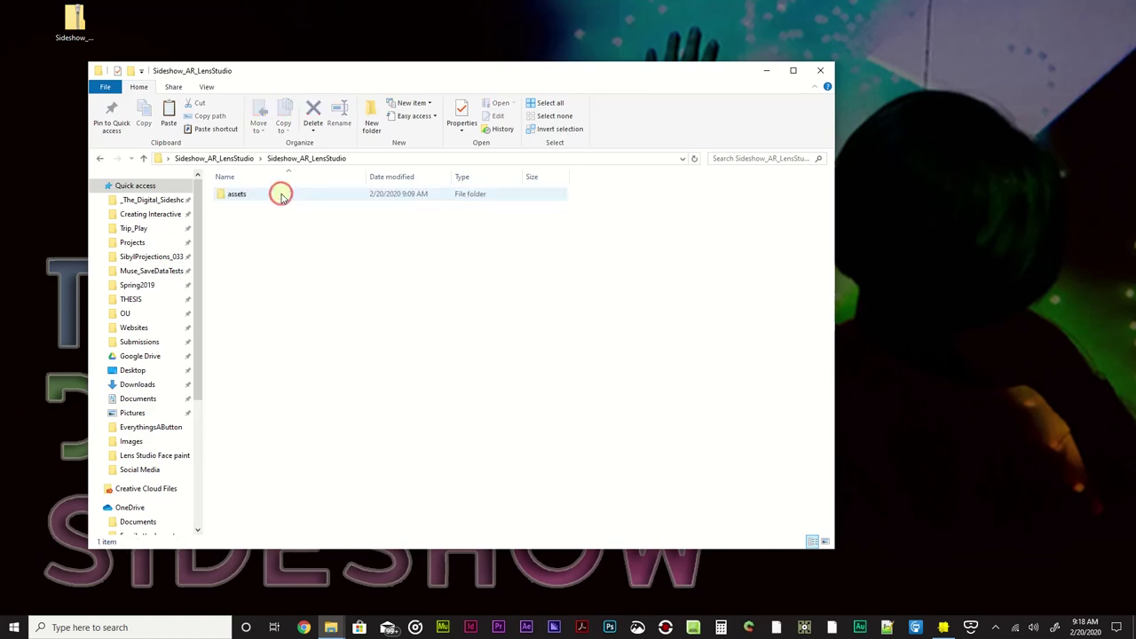
pyautogui.doubleClick(249, 195)
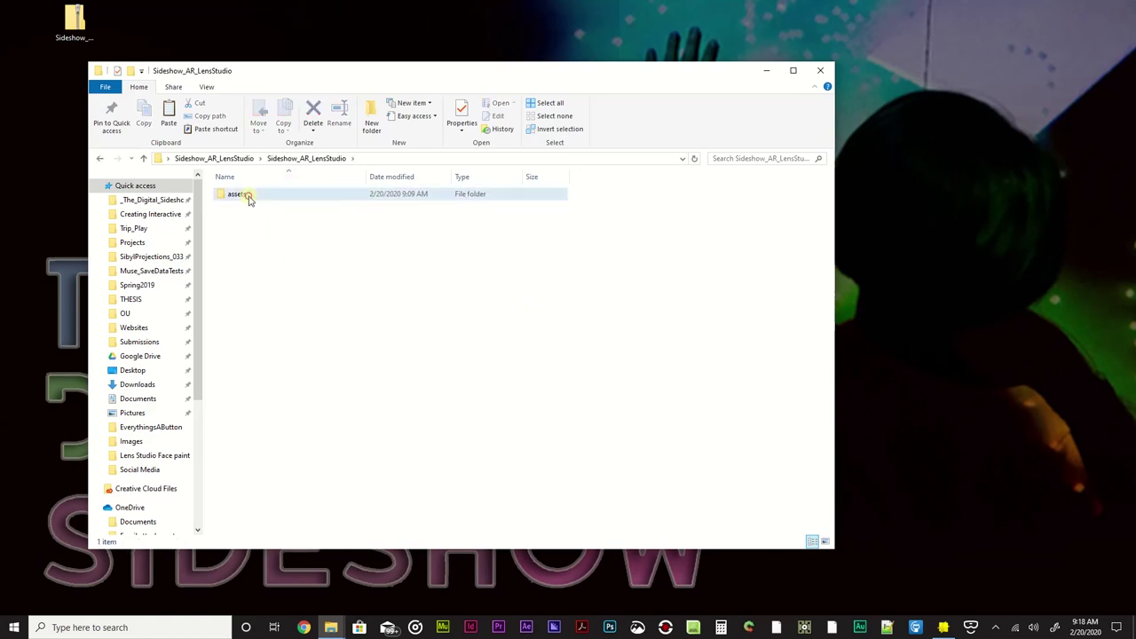
# Open FacePaint_Template.xcf in GIMP and maximize the window.
pyautogui.click(314, 245)
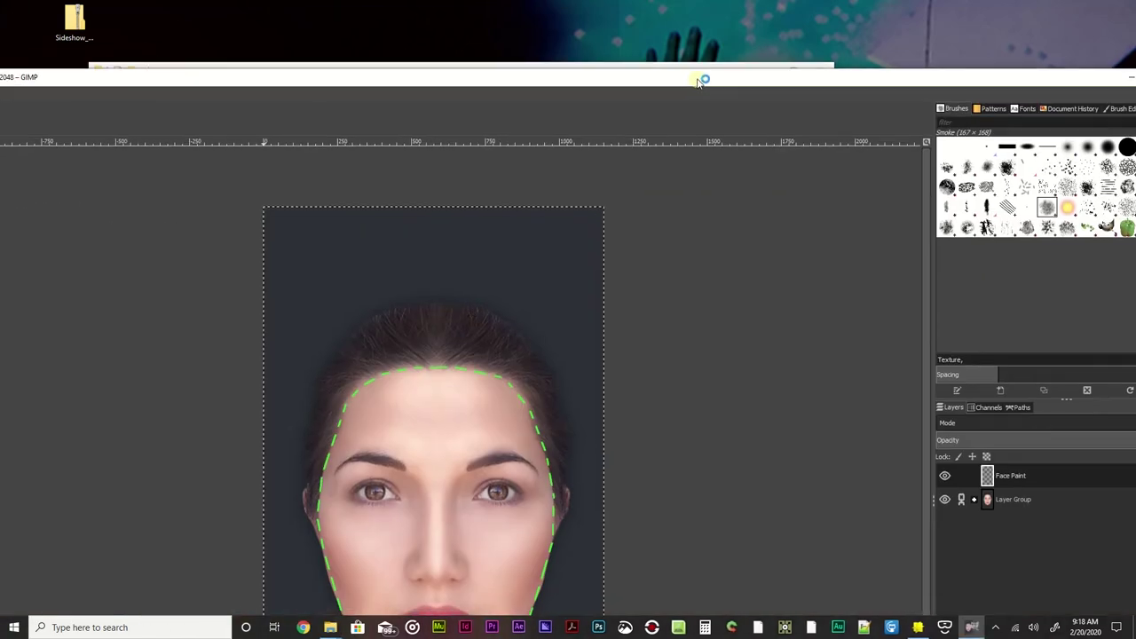
pyautogui.click(792, 73)
pyautogui.doubleClick(698, 67)
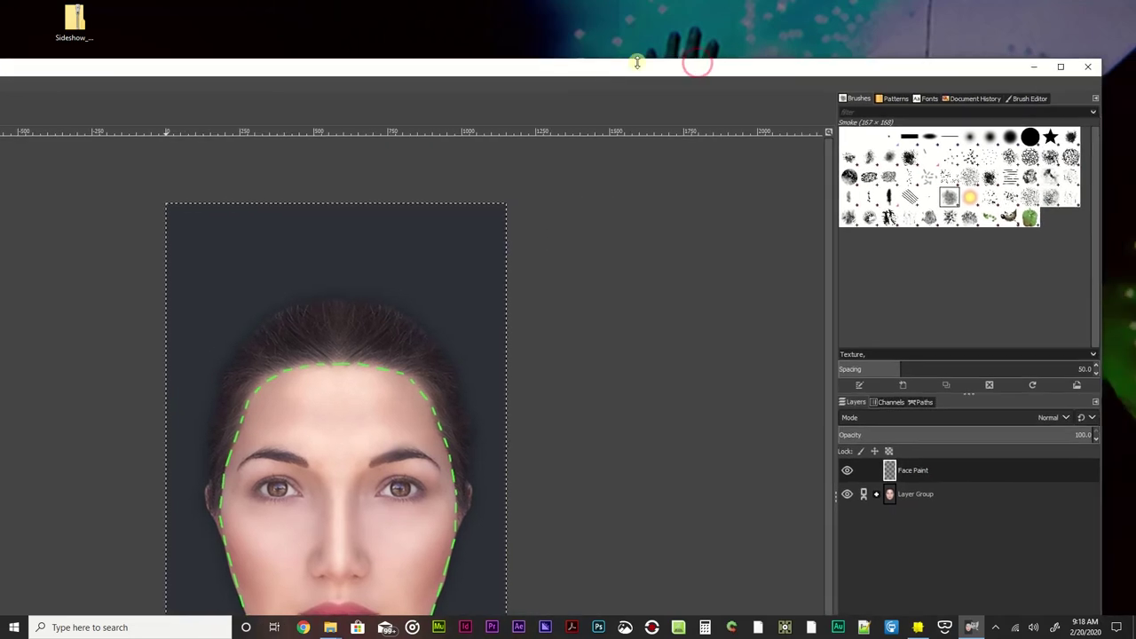
pyautogui.click(1059, 68)
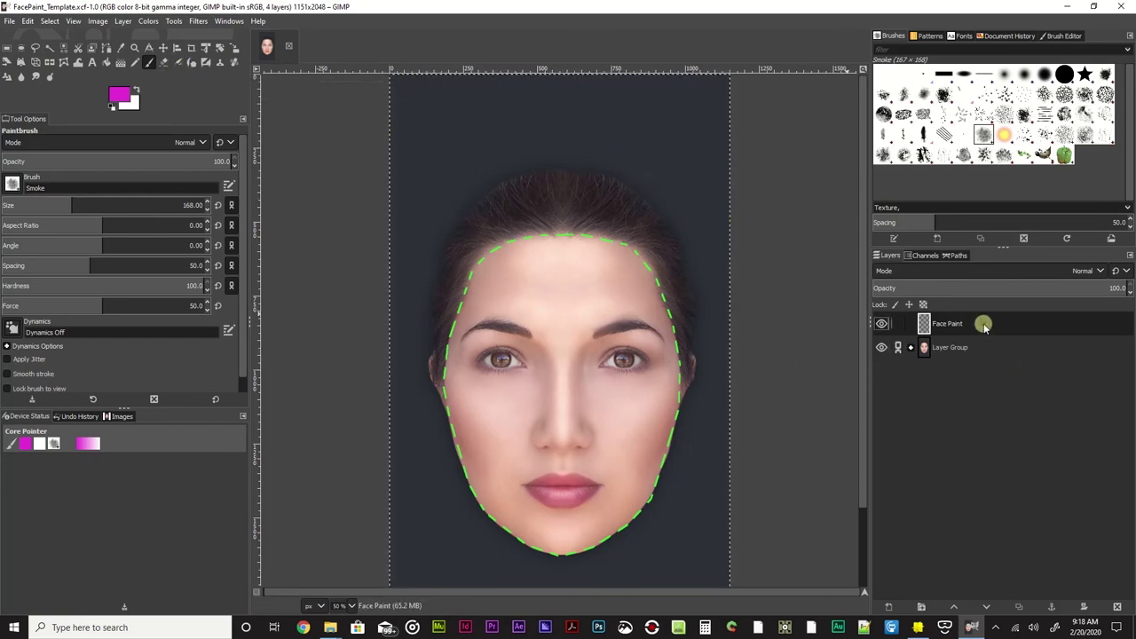
# Try a rectangular selection of about 756 × 484 px over the hair and forehead, clear it, and return to the Paintbrush.
pyautogui.click(959, 347)
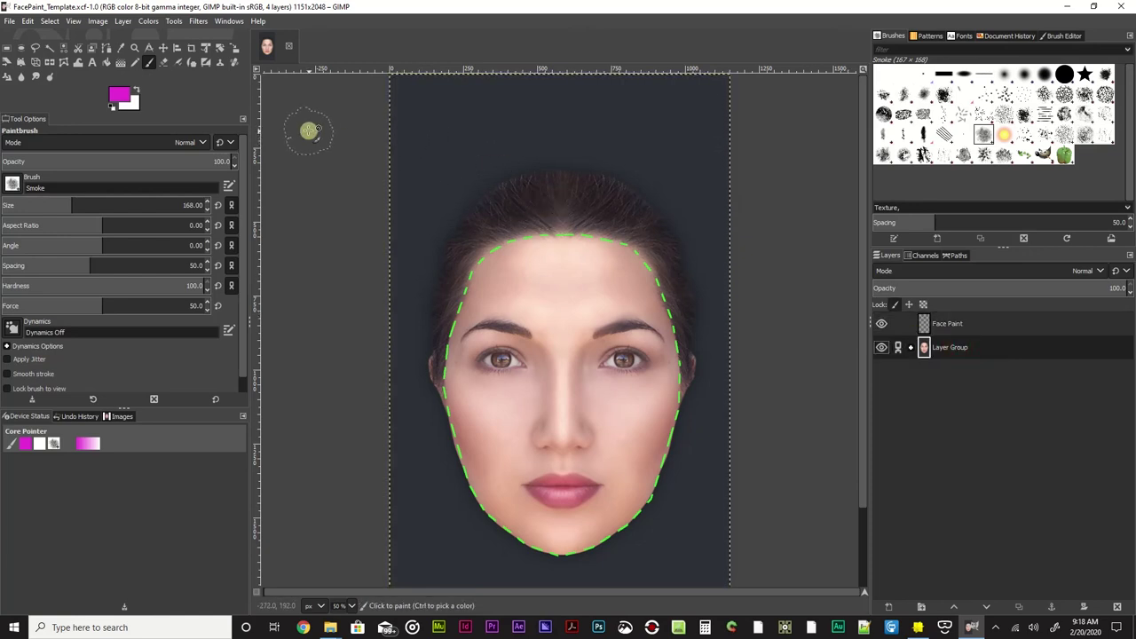
pyautogui.click(8, 49)
pyautogui.click(326, 140)
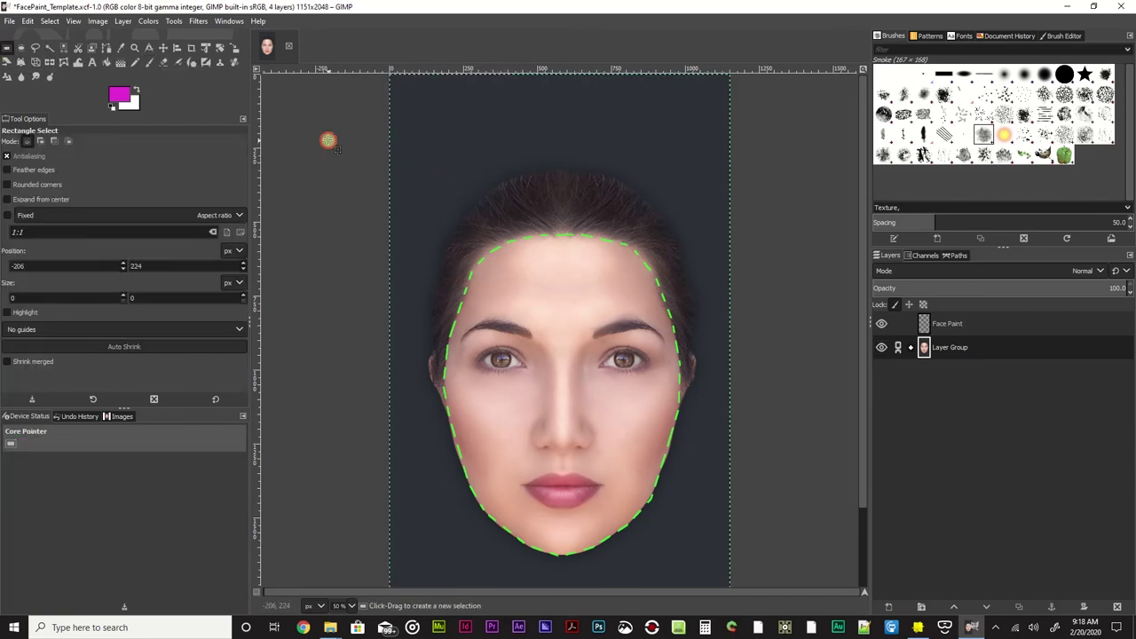
pyautogui.moveTo(404, 139); pyautogui.dragTo(628, 282)
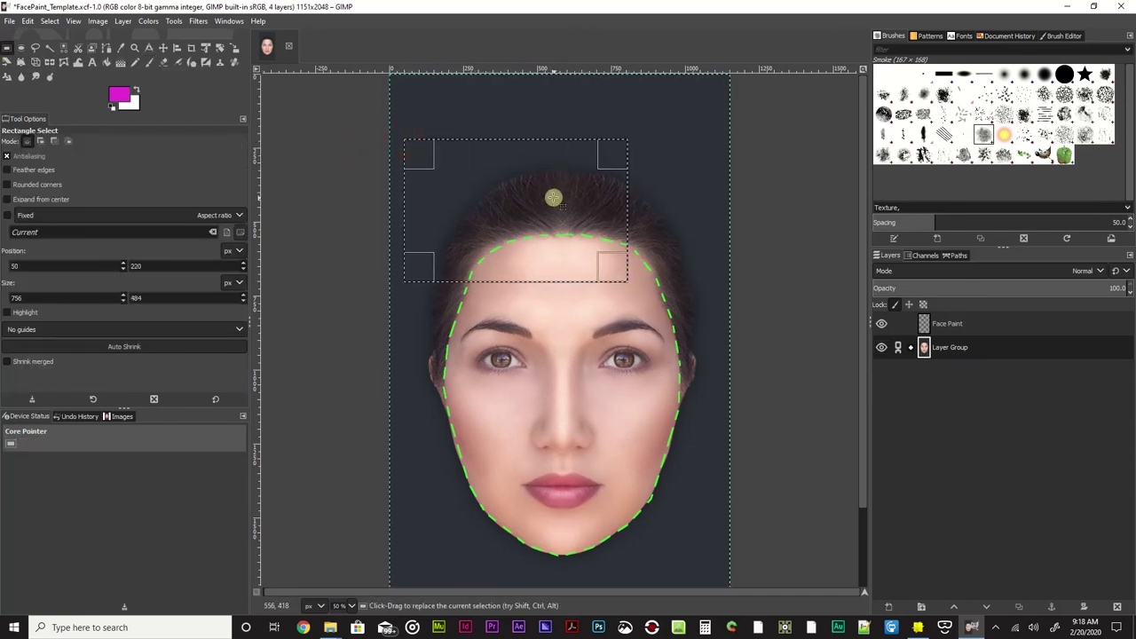
pyautogui.click(812, 226)
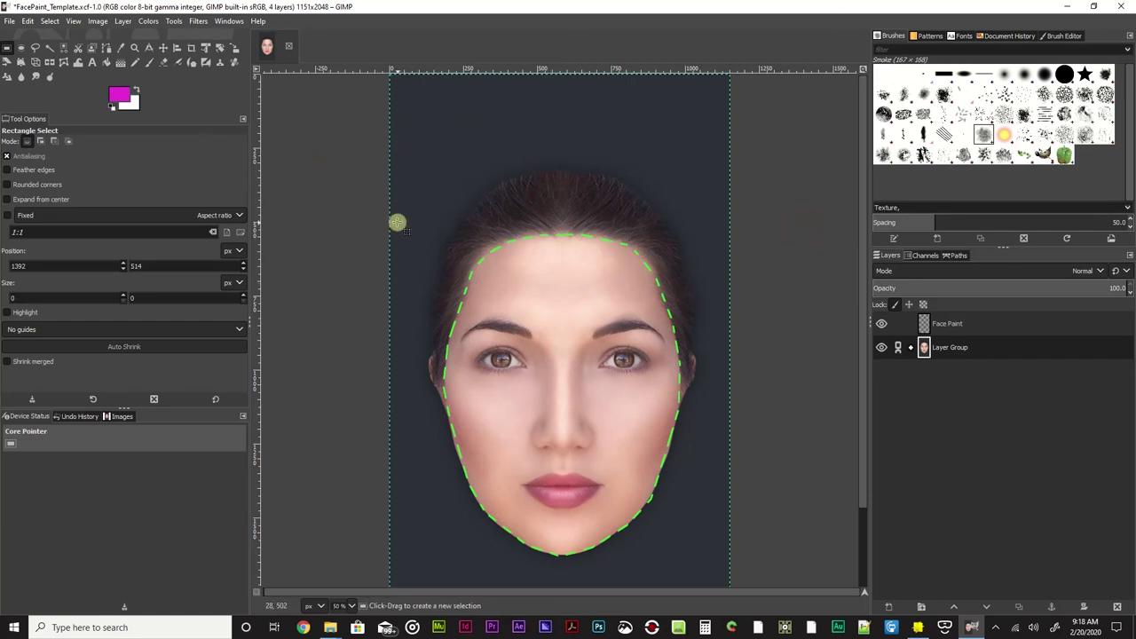
pyautogui.click(149, 66)
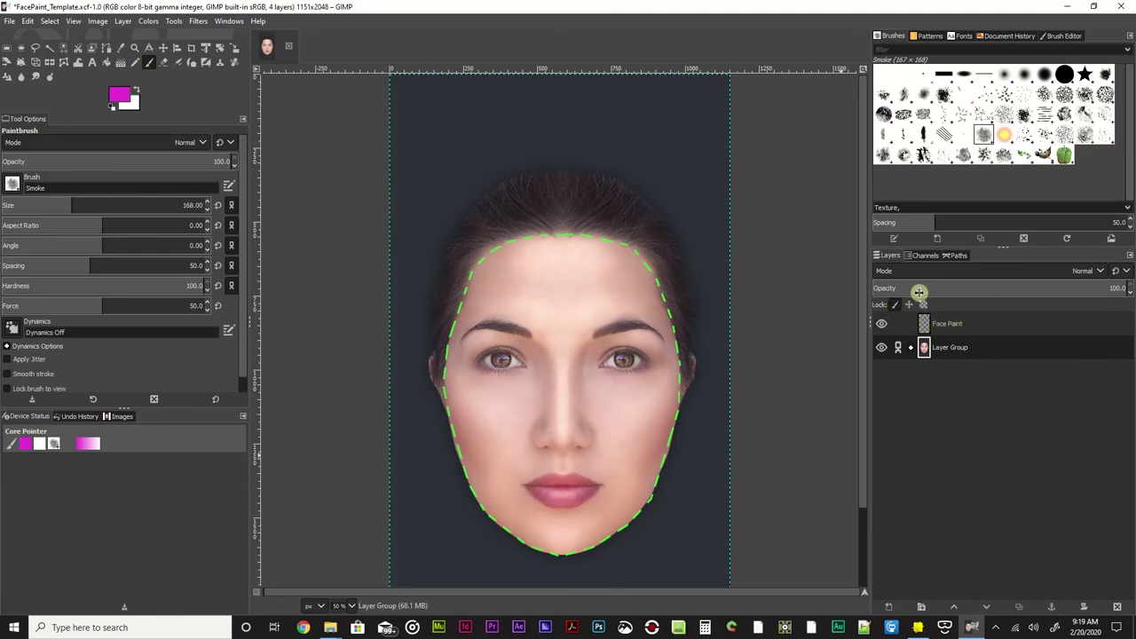
# Hide and show the Layer Group to compare the canvas with and without the face template.
pyautogui.click(959, 324)
pyautogui.click(958, 348)
pyautogui.click(883, 349)
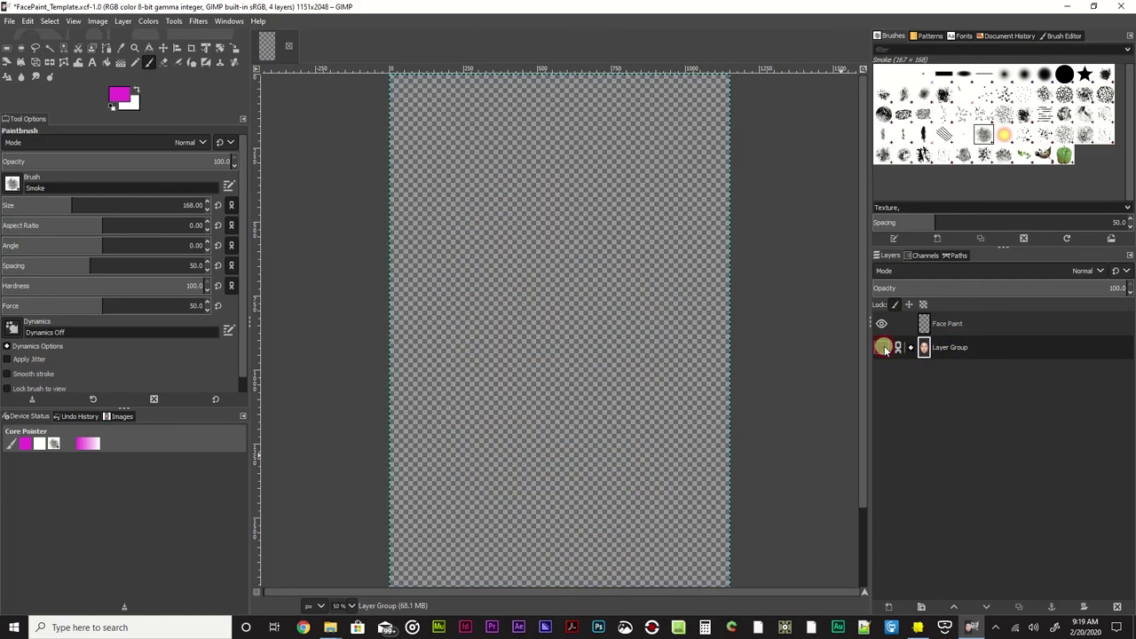
pyautogui.click(884, 350)
pyautogui.click(883, 350)
pyautogui.click(884, 350)
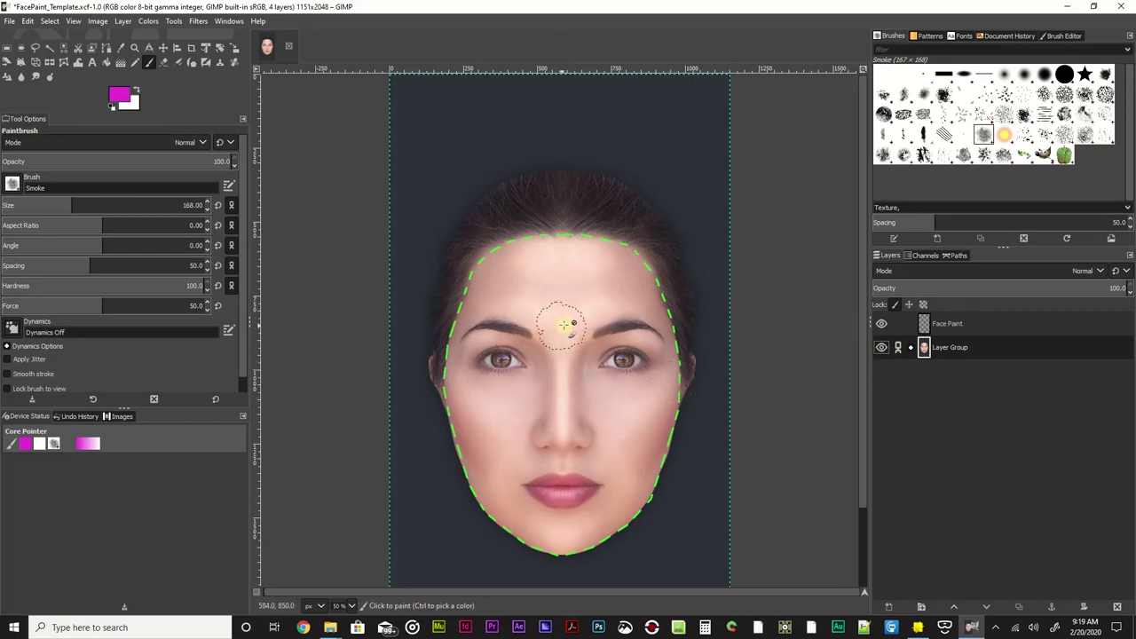
# Expand the Layer Group and examine the Paint Area Guide and faceReference.png layers inside it.
pyautogui.click(909, 348)
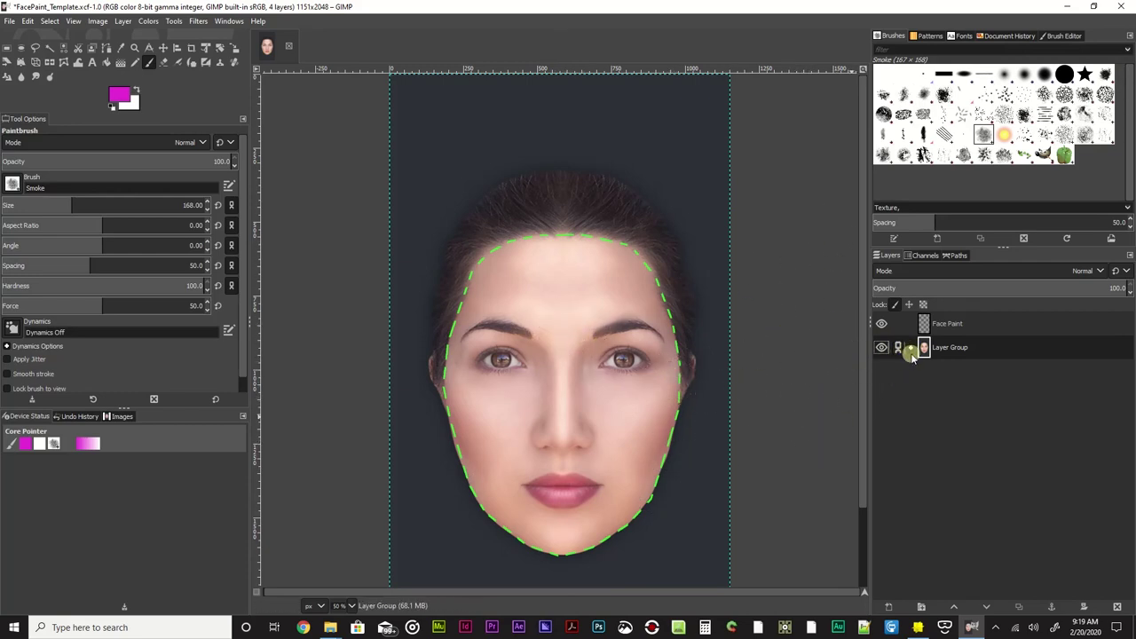
pyautogui.click(911, 348)
pyautogui.click(911, 348)
pyautogui.click(911, 348)
pyautogui.click(983, 373)
pyautogui.click(987, 394)
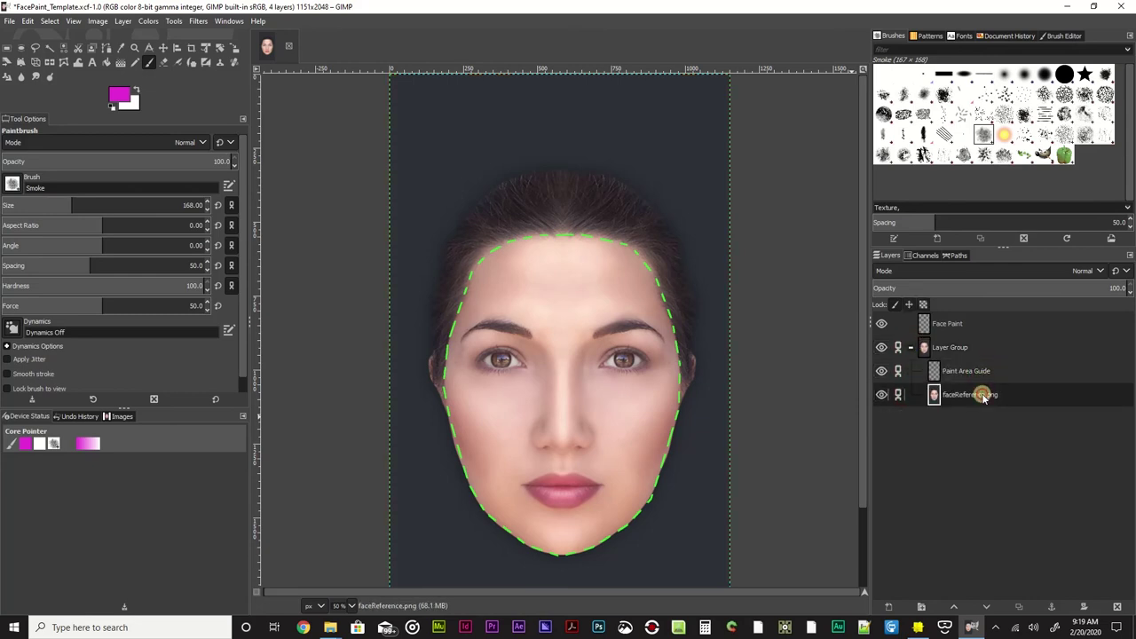
# Select the faceReference.png layer and switch its visibility off and on to check what it contributes.
pyautogui.click(948, 394)
pyautogui.click(882, 394)
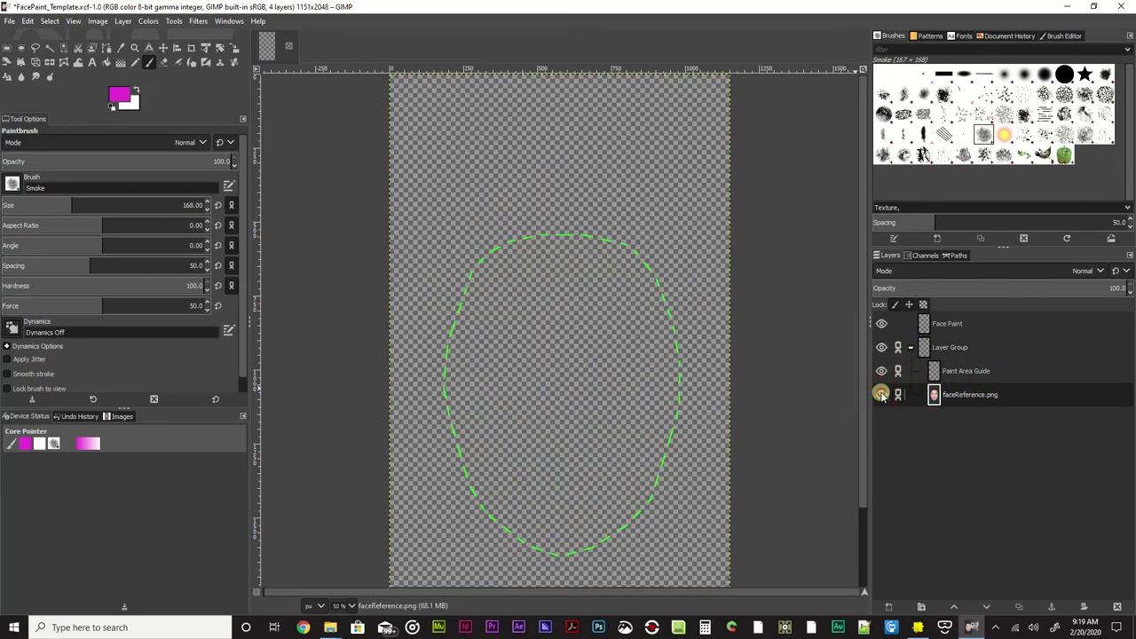
pyautogui.click(882, 394)
pyautogui.click(881, 394)
pyautogui.click(881, 394)
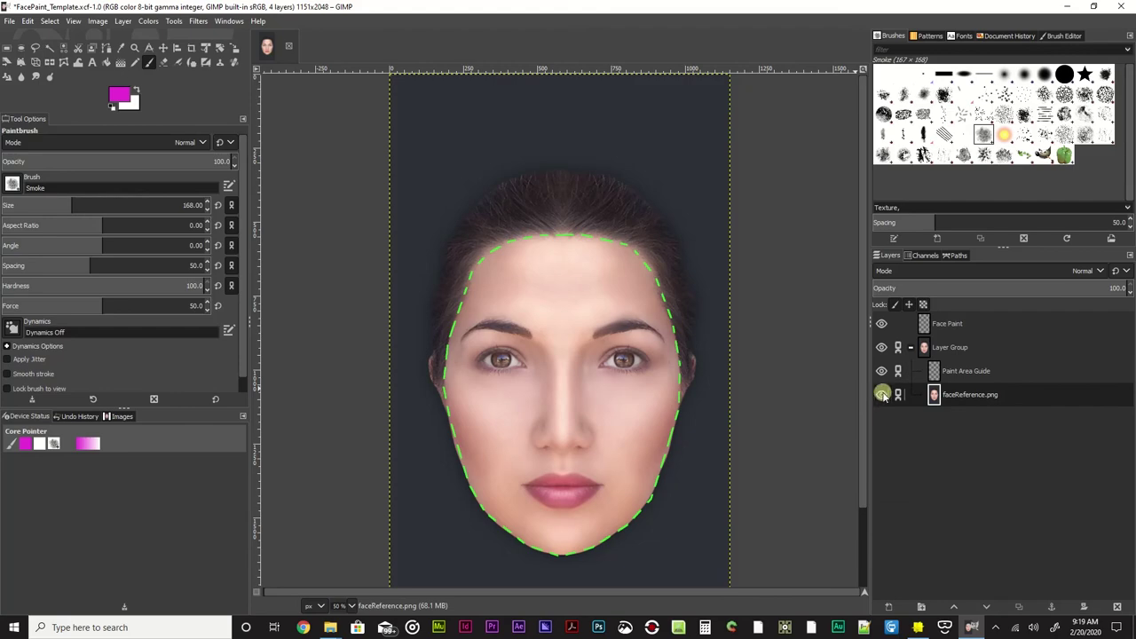
pyautogui.click(881, 394)
pyautogui.click(882, 394)
# Select the Paint Area Guide layer and toggle the visibility of it and its group, leaving both shown.
pyautogui.click(963, 373)
pyautogui.click(882, 371)
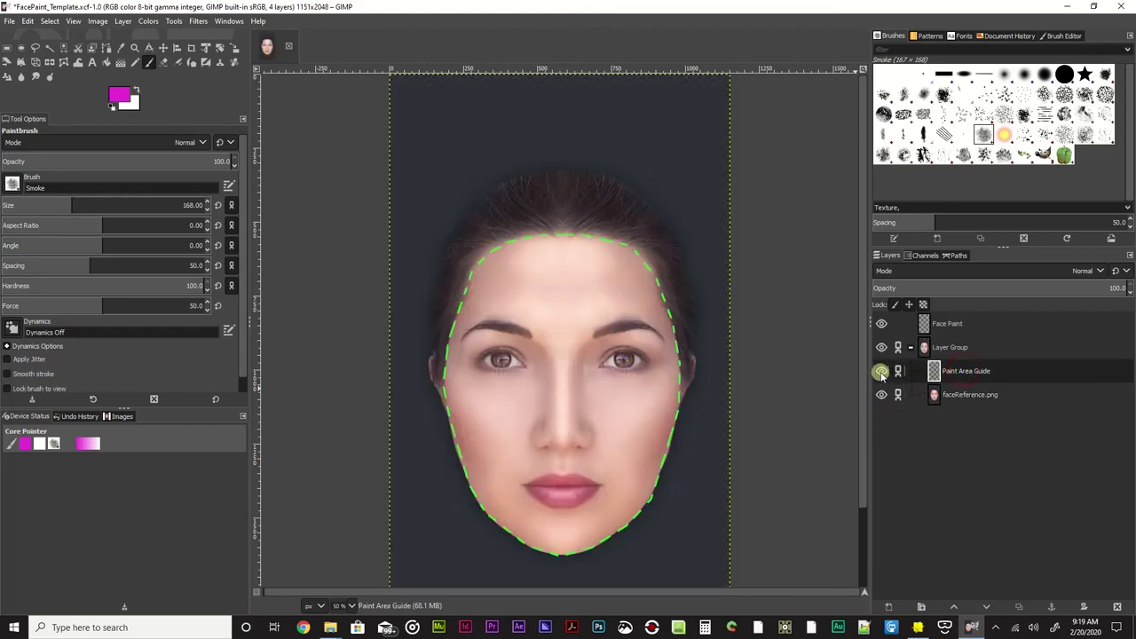
pyautogui.click(882, 347)
pyautogui.click(882, 348)
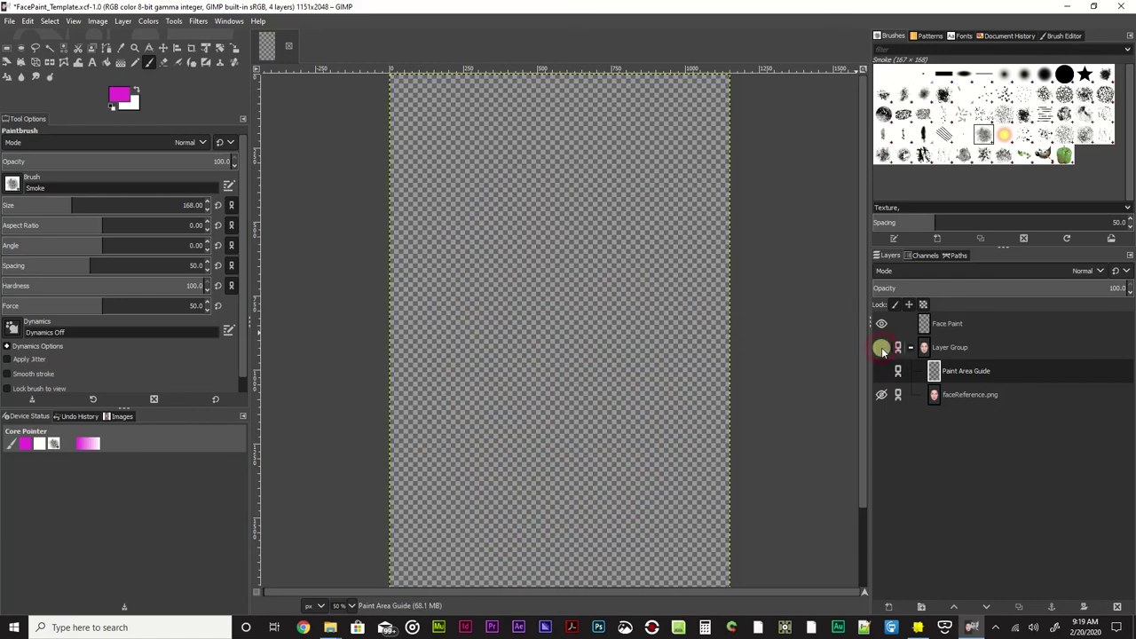
pyautogui.click(888, 373)
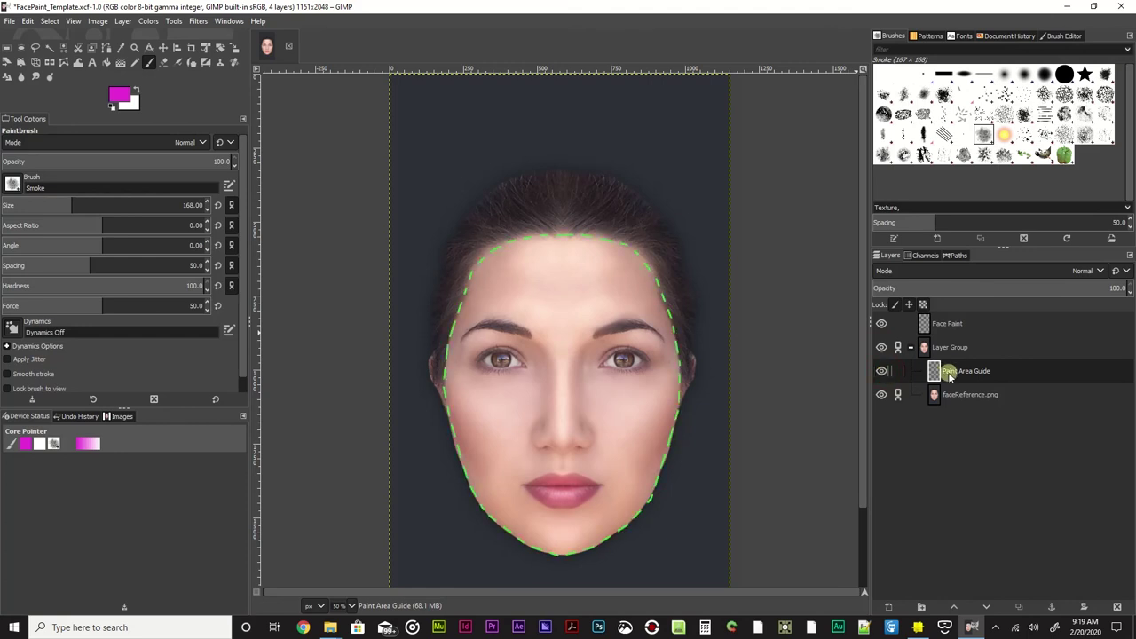
# Collapse the Layer Group and make Face Paint the active layer.
pyautogui.click(911, 347)
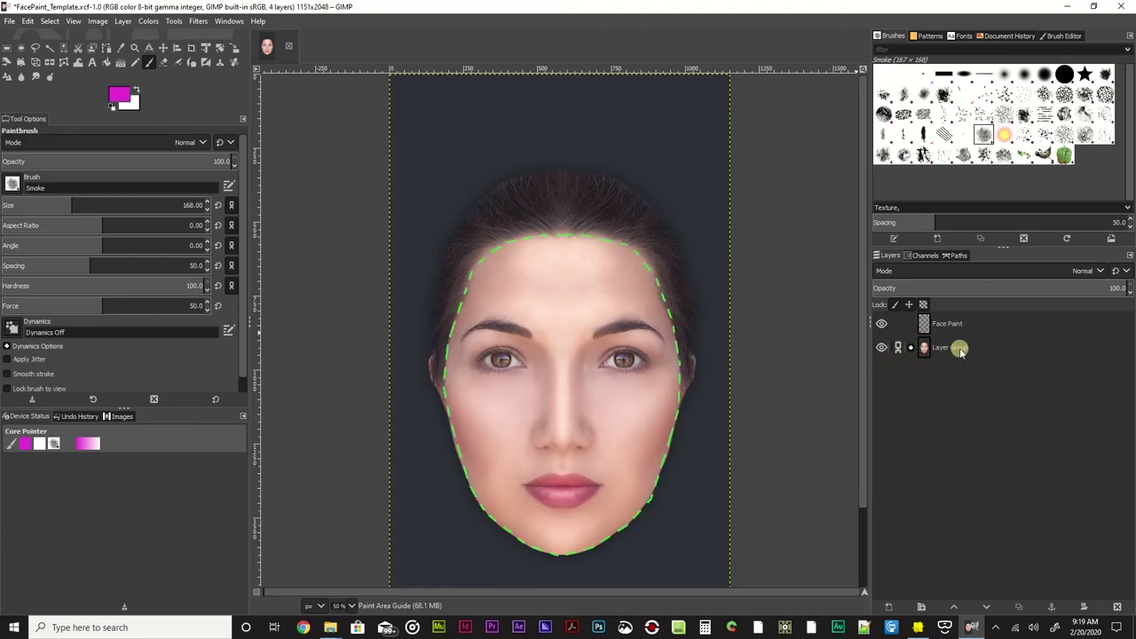
pyautogui.click(948, 325)
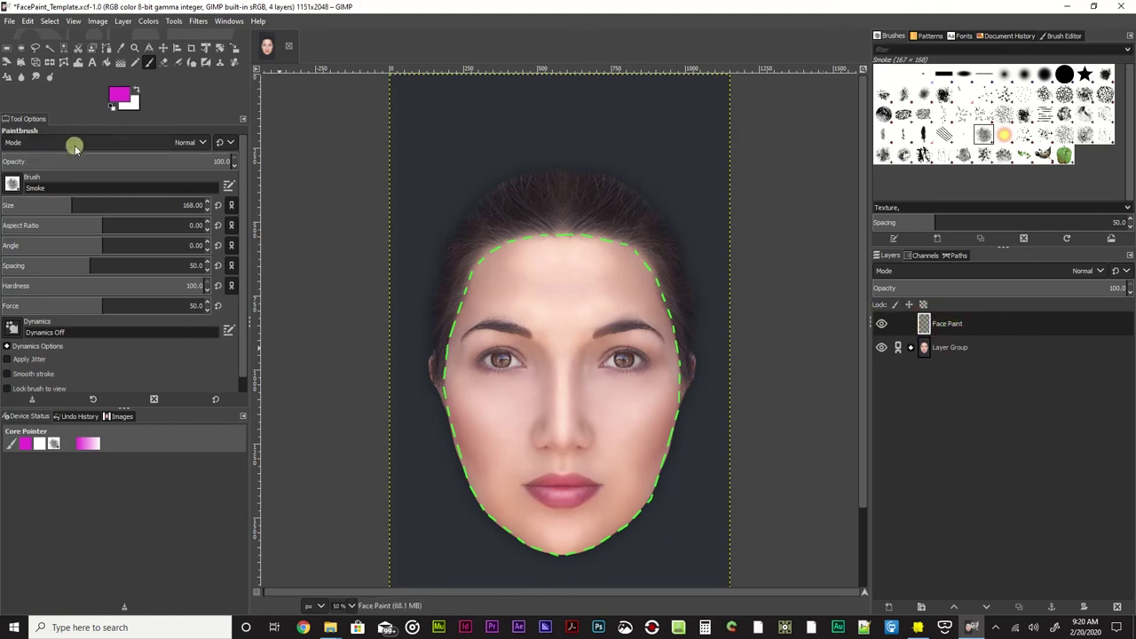
# Set the foreground color to light blue, HTML notation 5f96ec.
pyautogui.click(122, 97)
pyautogui.moveTo(120, 51); pyautogui.dragTo(216, 94)
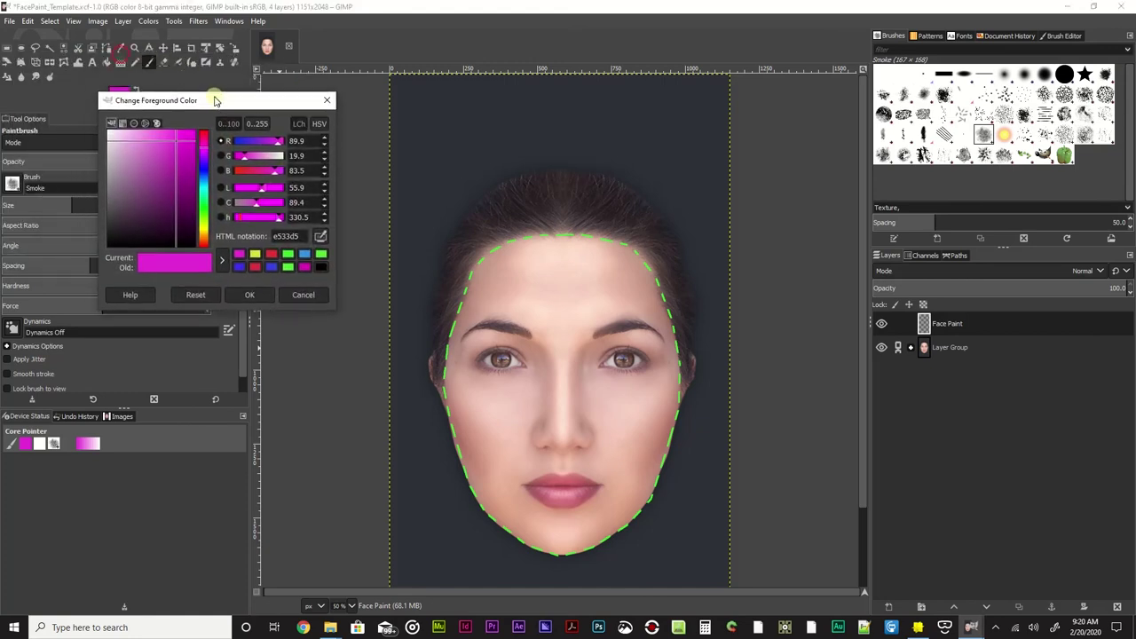
pyautogui.click(263, 144)
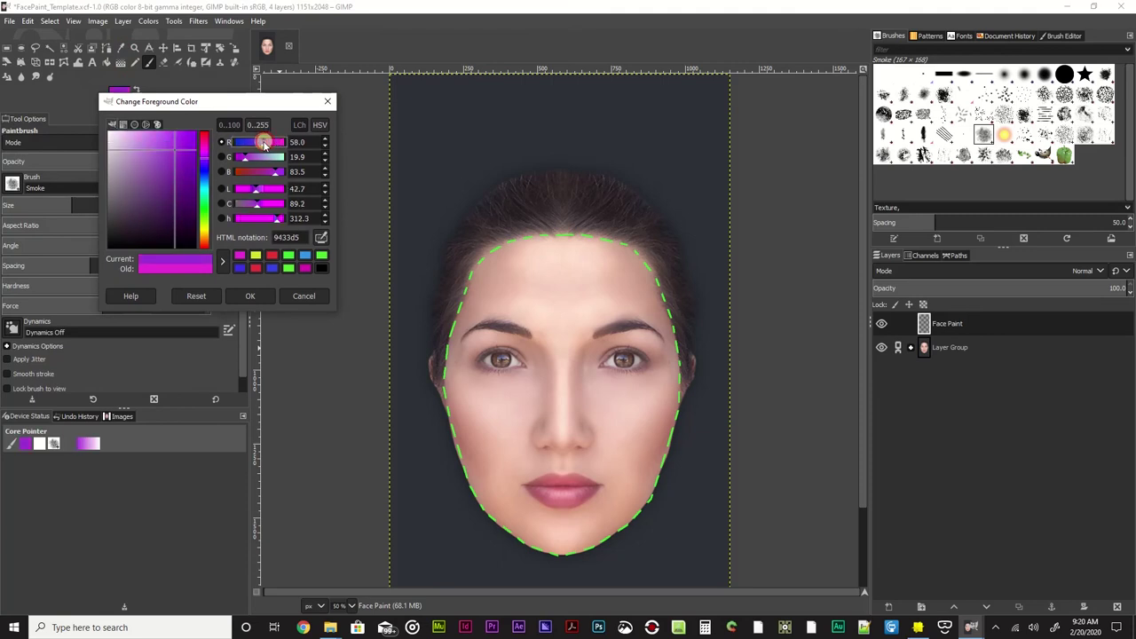
pyautogui.moveTo(206, 162)
pyautogui.mouseDown()
pyautogui.moveTo(207, 218)
pyautogui.moveTo(209, 180)
pyautogui.mouseUp()
pyautogui.moveTo(154, 138); pyautogui.dragTo(160, 139)
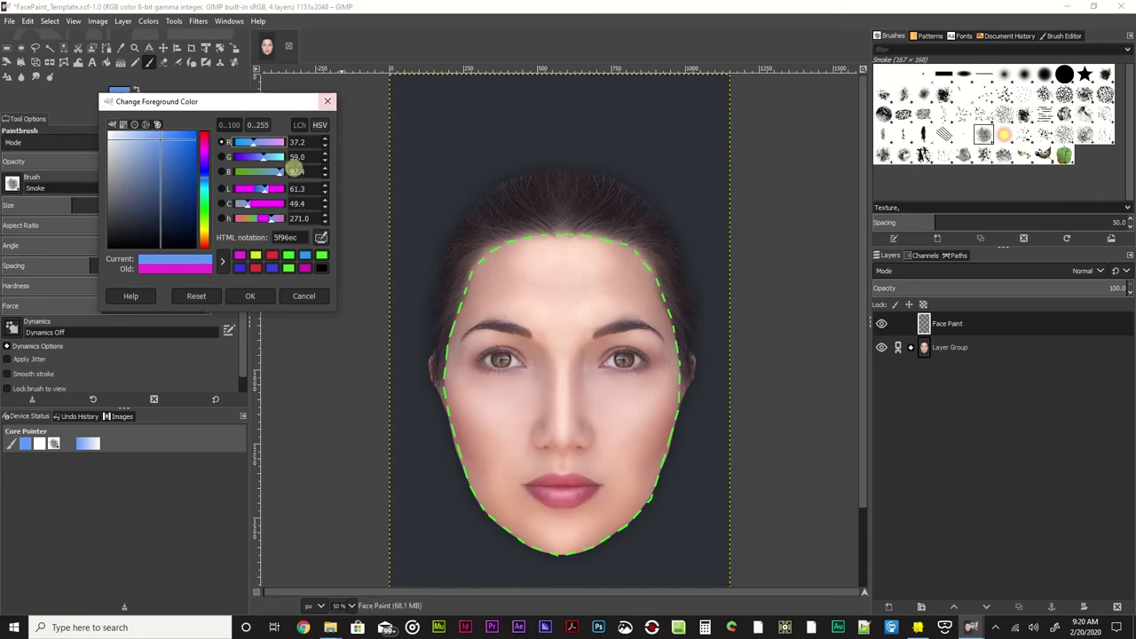
pyautogui.click(253, 296)
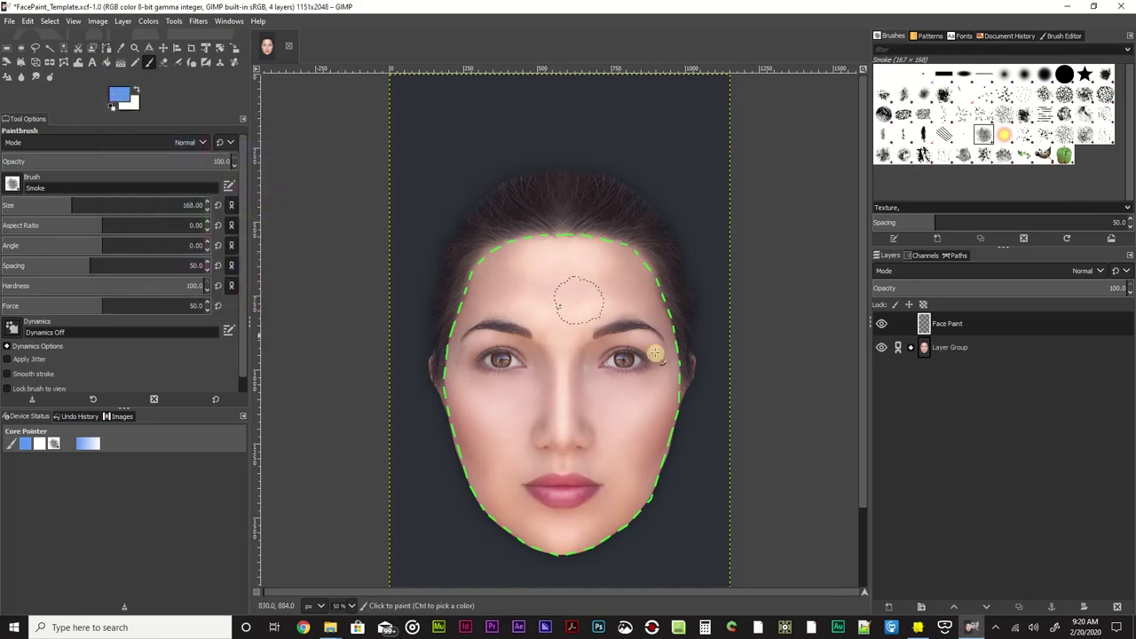
pyautogui.click(122, 96)
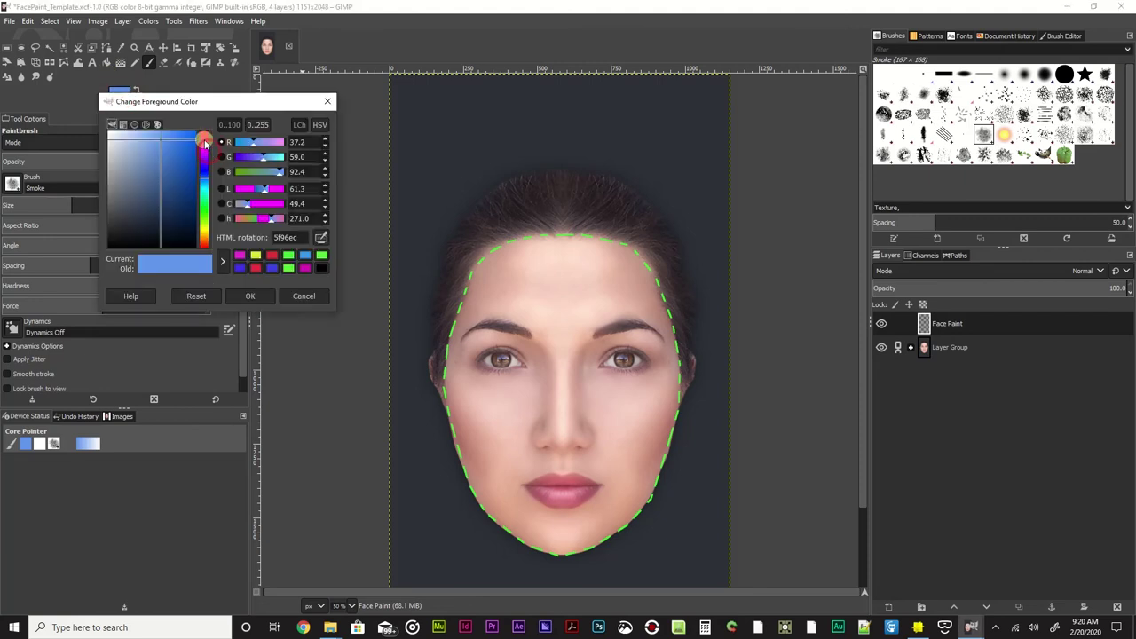
pyautogui.click(205, 144)
pyautogui.click(323, 102)
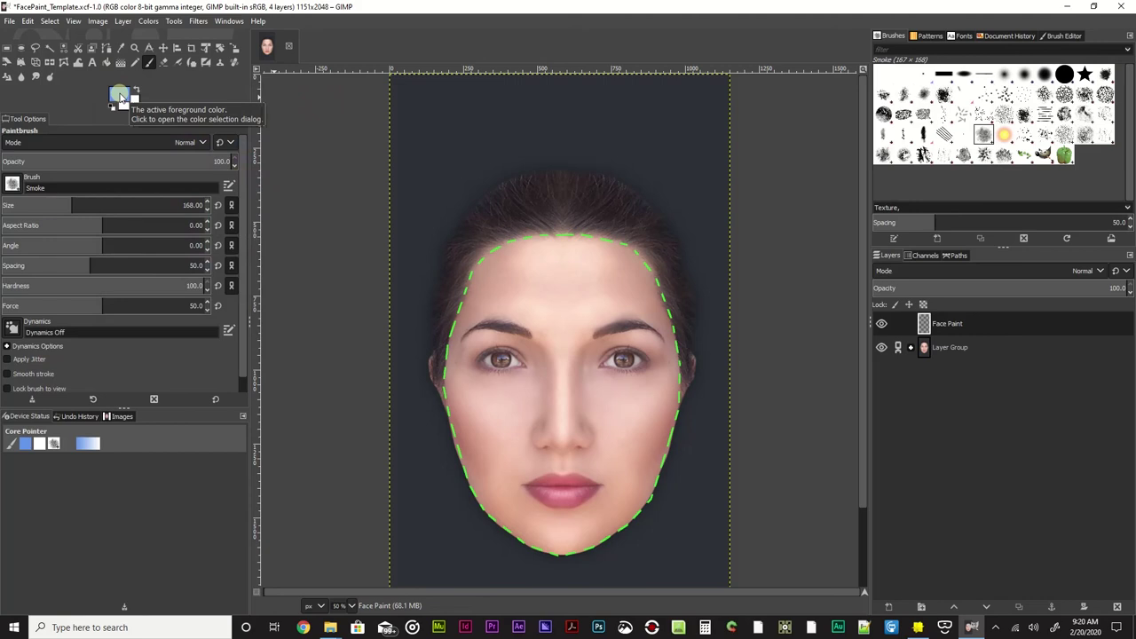
pyautogui.click(190, 143)
pyautogui.click(158, 148)
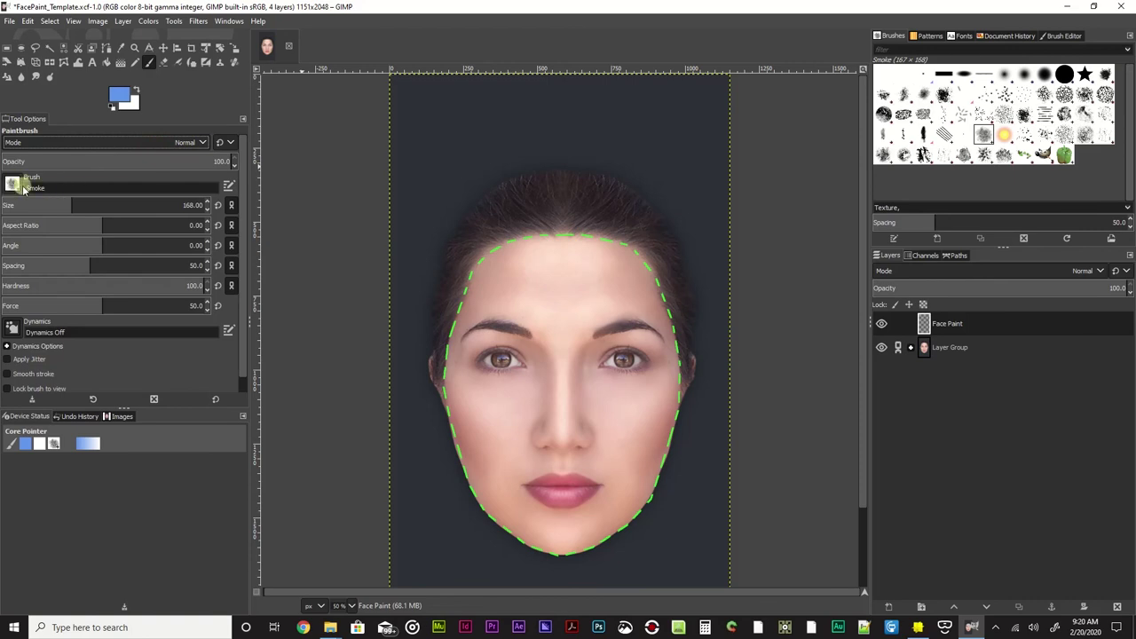
# Choose the 1. Pixel brush for the Paintbrush and set its size to 21.
pyautogui.click(172, 184)
pyautogui.click(13, 182)
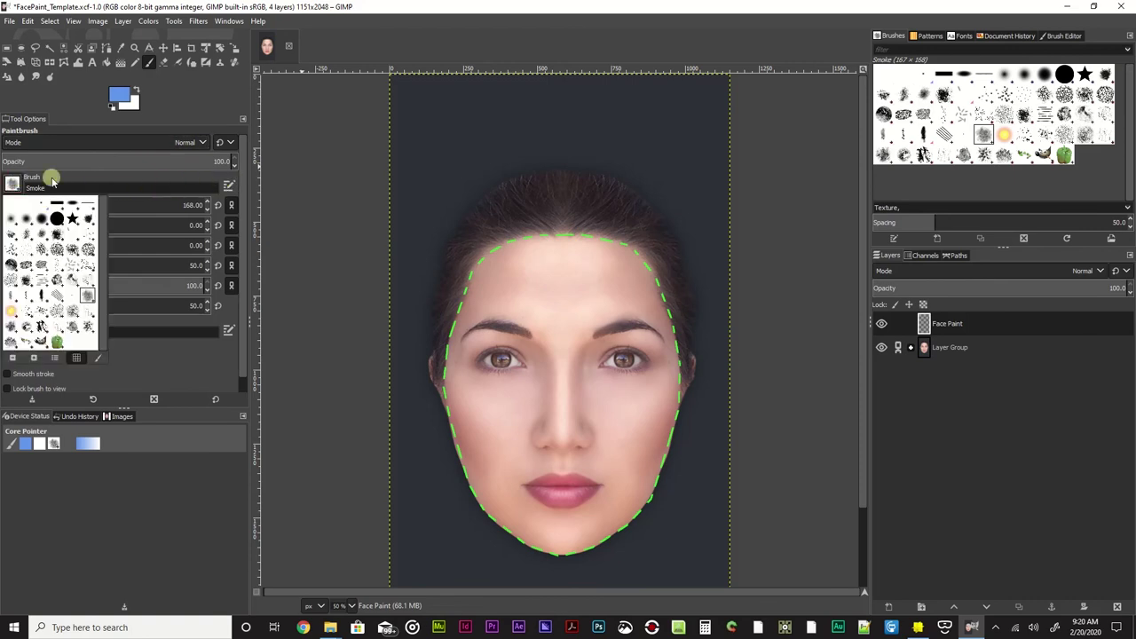
pyautogui.click(11, 184)
pyautogui.click(12, 185)
pyautogui.click(37, 205)
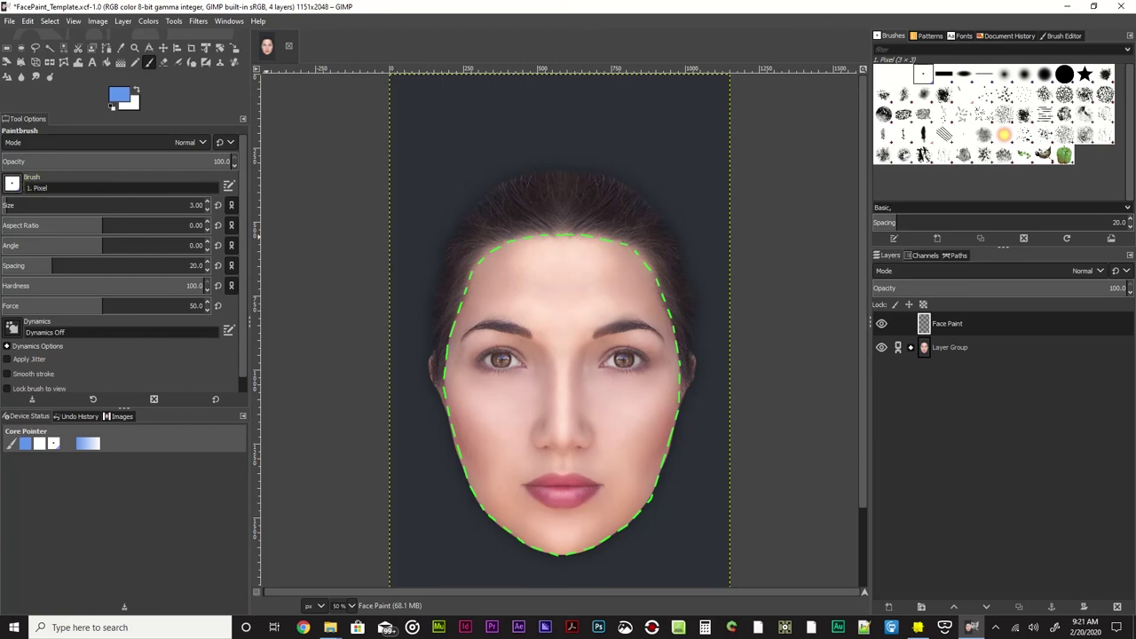
pyautogui.click(29, 182)
pyautogui.moveTo(12, 207)
pyautogui.mouseDown()
pyautogui.moveTo(96, 205)
pyautogui.moveTo(110, 217)
pyautogui.mouseUp()
pyautogui.click(203, 205)
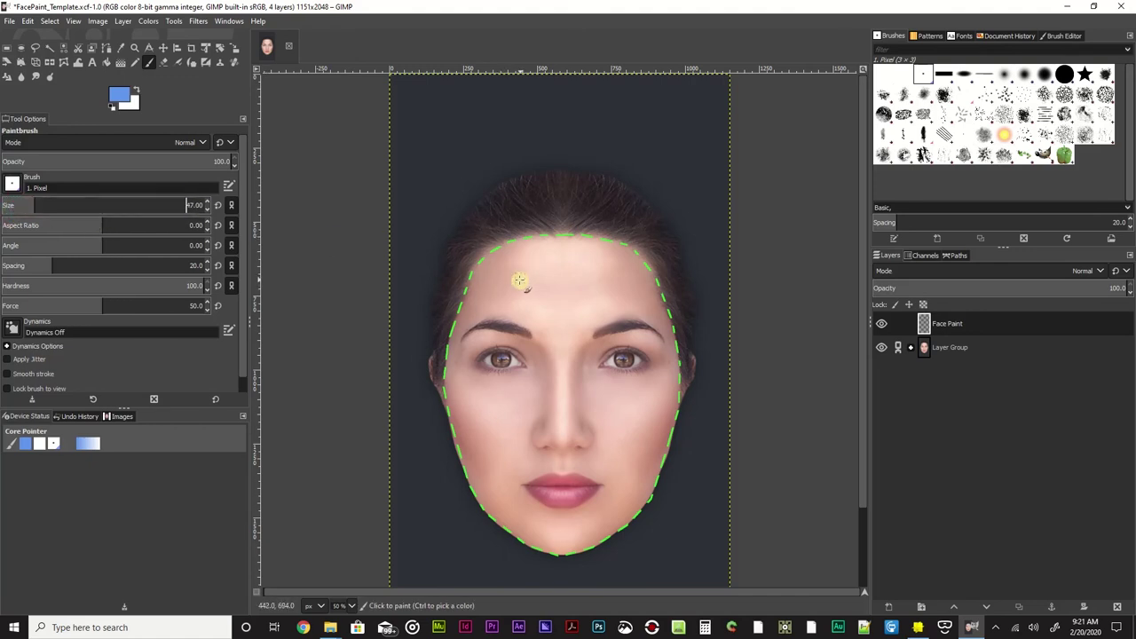
pyautogui.moveTo(34, 205)
pyautogui.mouseDown()
pyautogui.moveTo(35, 191)
pyautogui.moveTo(56, 198)
pyautogui.moveTo(66, 185)
pyautogui.mouseUp()
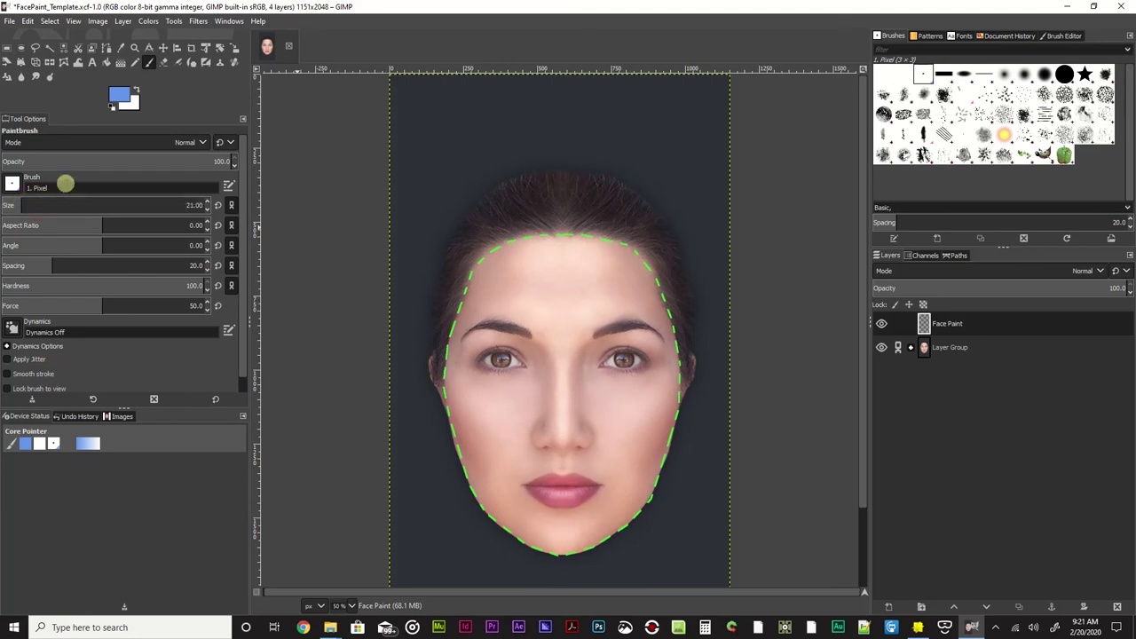
# Try painting a blue outlined column with crossing strokes from the middle of the forehead to the bridge of the nose.
pyautogui.moveTo(541, 271)
pyautogui.mouseDown()
pyautogui.moveTo(560, 310)
pyautogui.moveTo(557, 348)
pyautogui.mouseUp()
pyautogui.moveTo(578, 261); pyautogui.dragTo(577, 352)
pyautogui.moveTo(581, 259); pyautogui.dragTo(566, 278)
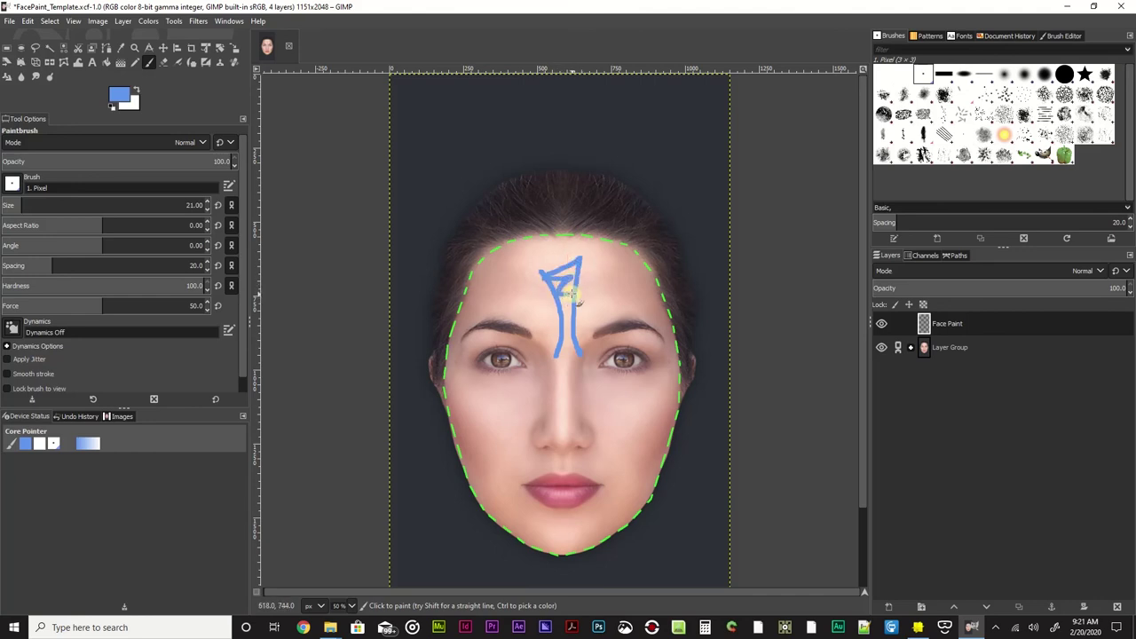
pyautogui.moveTo(578, 329)
pyautogui.mouseDown()
pyautogui.moveTo(562, 345)
pyautogui.moveTo(563, 306)
pyautogui.moveTo(527, 279)
pyautogui.moveTo(549, 281)
pyautogui.moveTo(560, 351)
pyautogui.moveTo(555, 306)
pyautogui.mouseUp()
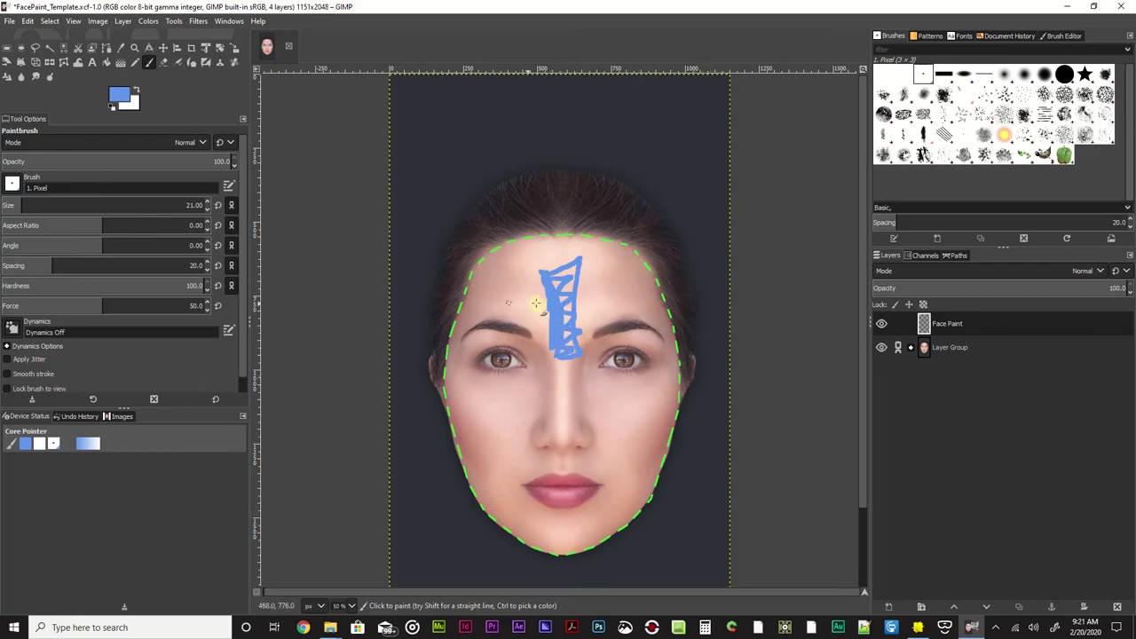
# Undo the blue strokes on the forehead.
pyautogui.press('ctrl')
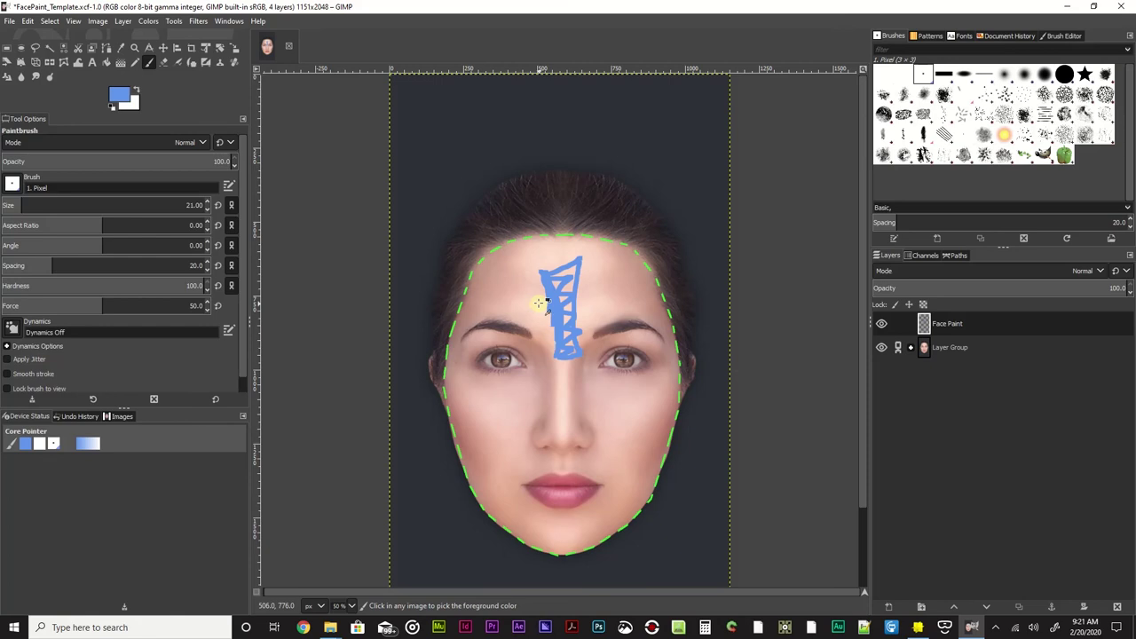
pyautogui.hotkey('ctrl', 'z')
pyautogui.hotkey('ctrl', 'z')
pyautogui.hotkey('ctrl', 'z')
pyautogui.hotkey('ctrl', 'z')
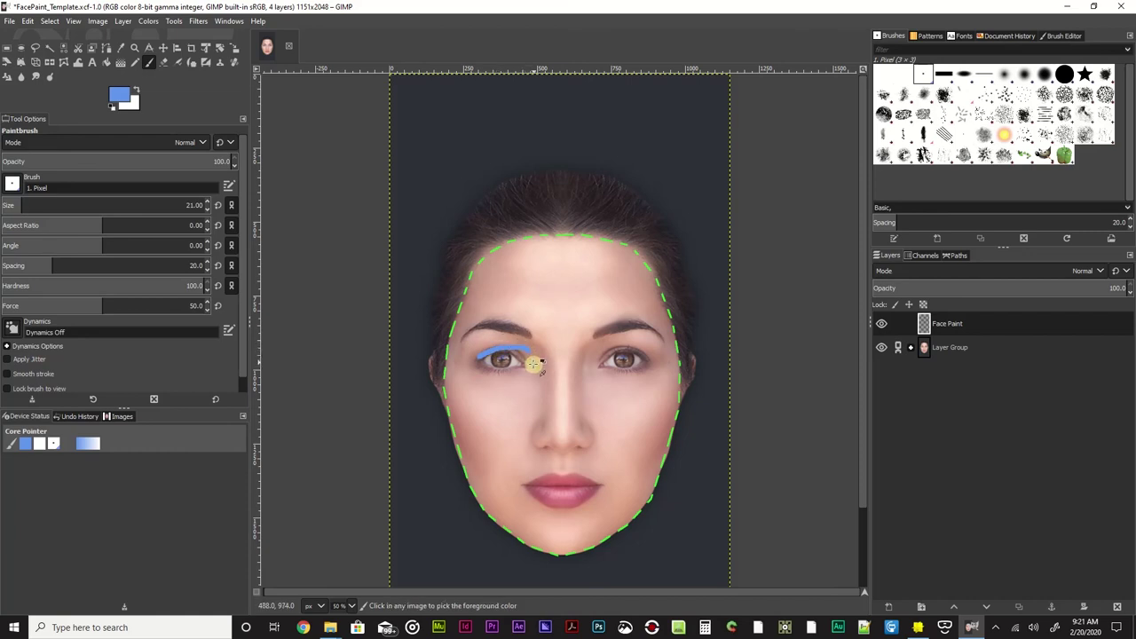
# Undo the first eyelid stroke and paint thick blue eyeshadow over both eyelids on the Face Paint layer.
pyautogui.hotkey('ctrl', 'z')
pyautogui.moveTo(514, 353); pyautogui.dragTo(480, 348)
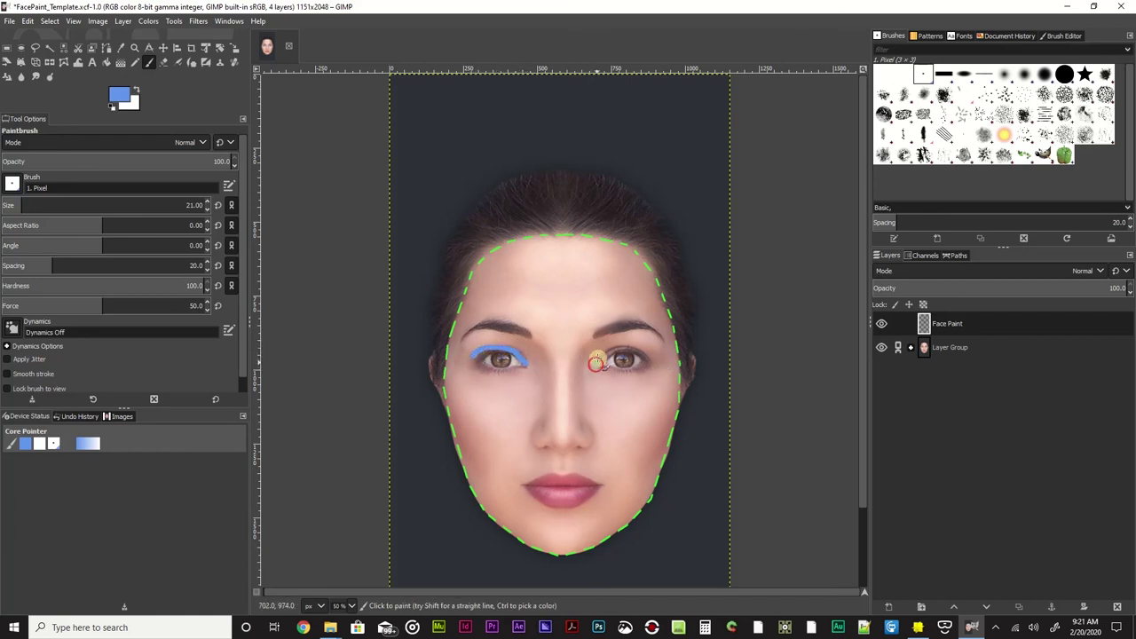
pyautogui.moveTo(596, 362)
pyautogui.mouseDown()
pyautogui.moveTo(652, 356)
pyautogui.moveTo(623, 347)
pyautogui.moveTo(600, 363)
pyautogui.moveTo(614, 340)
pyautogui.moveTo(641, 341)
pyautogui.mouseUp()
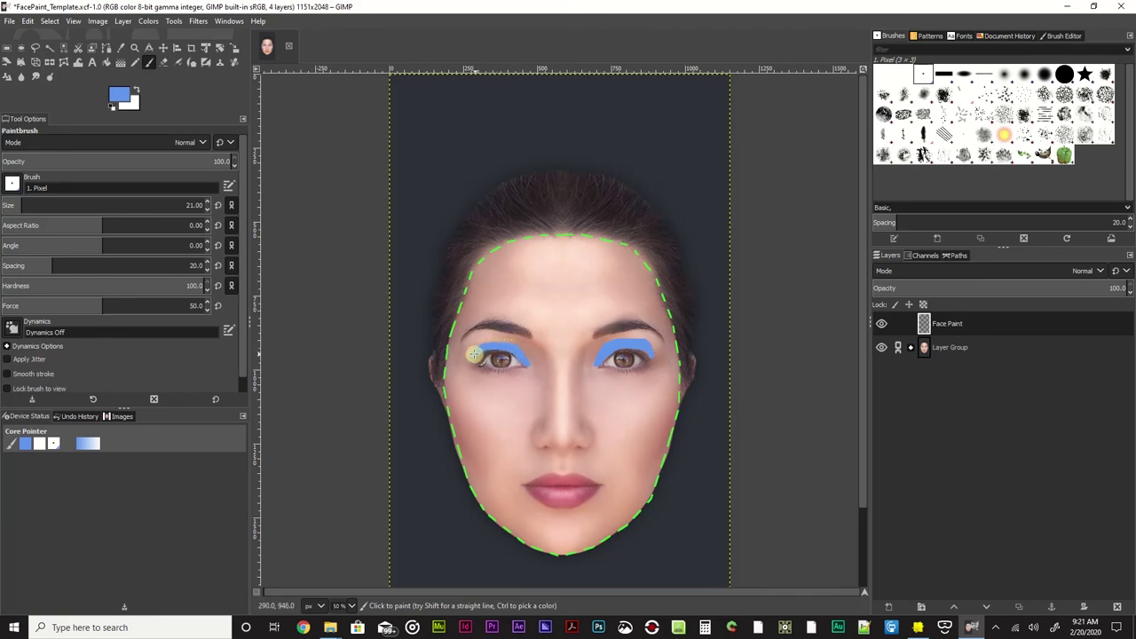
pyautogui.moveTo(475, 355); pyautogui.dragTo(512, 342)
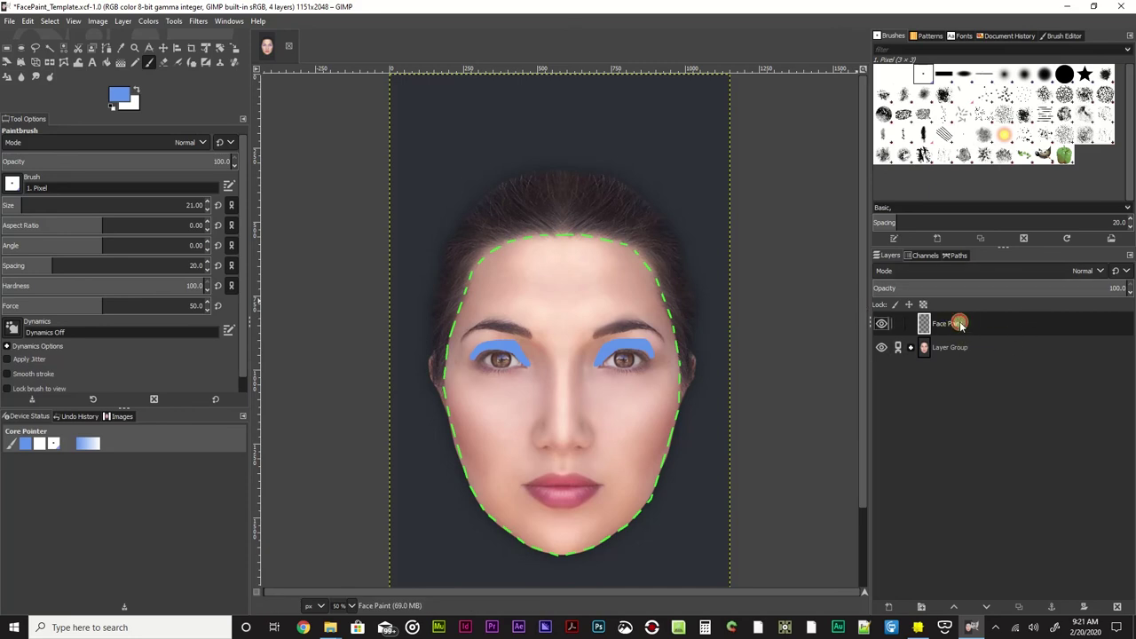
# Toggle the Face Paint layer's visibility off and on to check what was painted, leaving it shown.
pyautogui.click(883, 324)
pyautogui.click(883, 324)
pyautogui.click(883, 324)
pyautogui.click(883, 324)
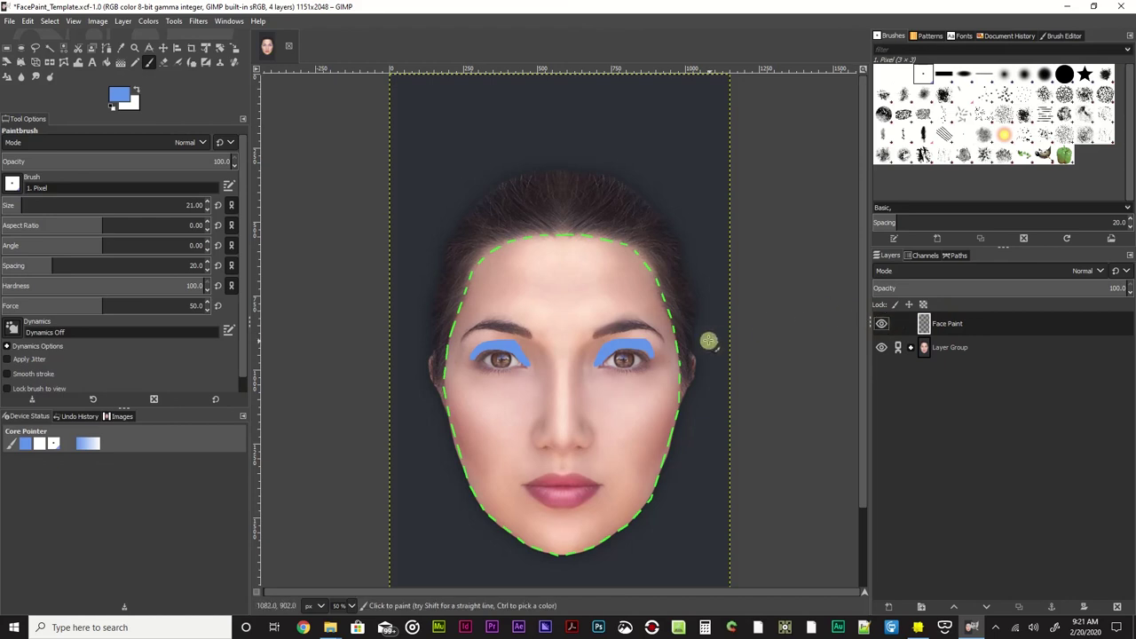
# Choose the Acrylic 03 brush and change the foreground color to a light pinkish purple.
pyautogui.click(10, 185)
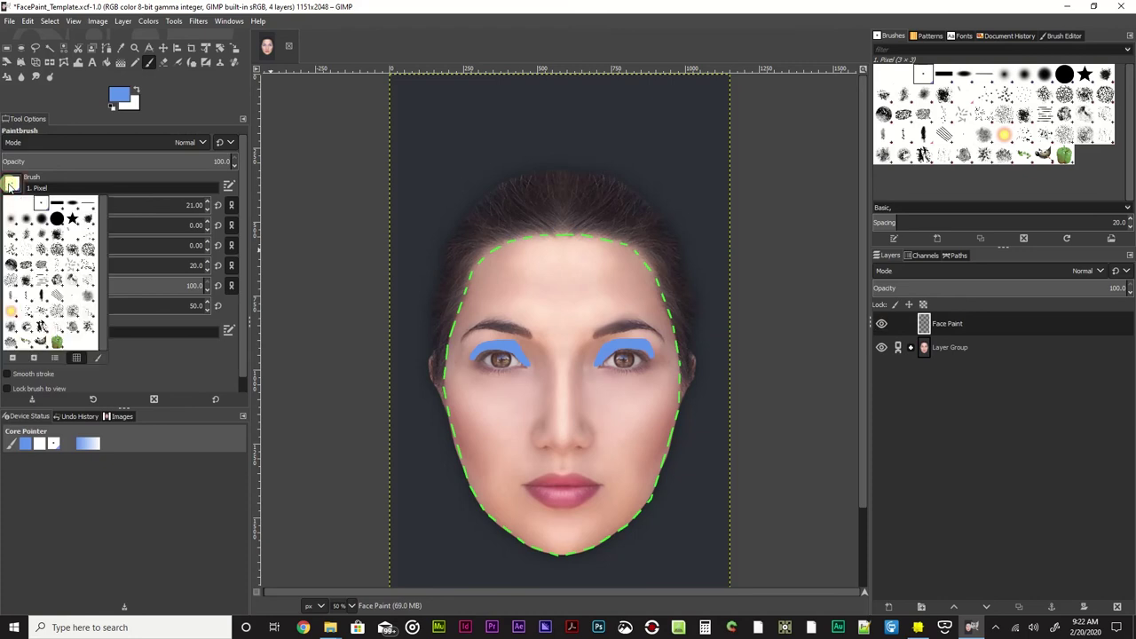
pyautogui.click(27, 237)
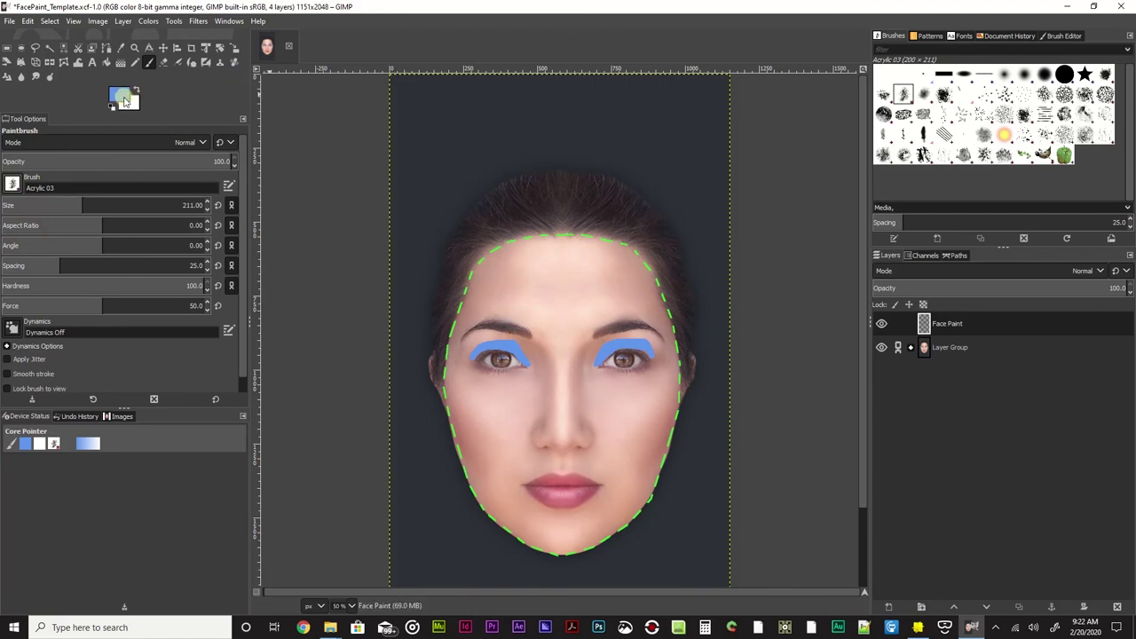
pyautogui.click(122, 99)
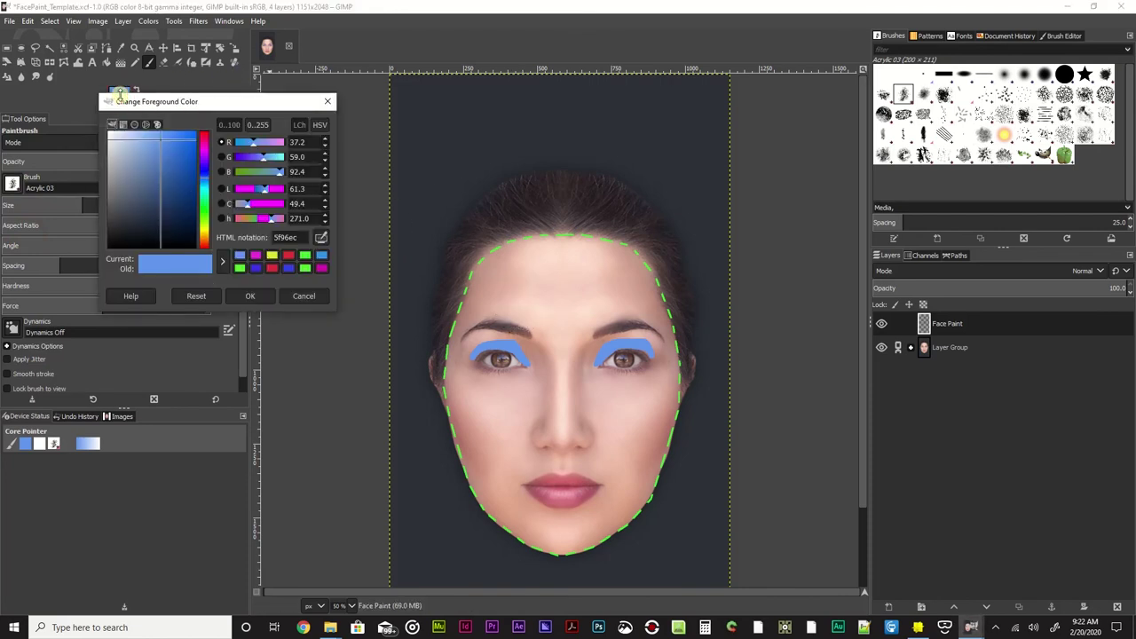
pyautogui.click(278, 142)
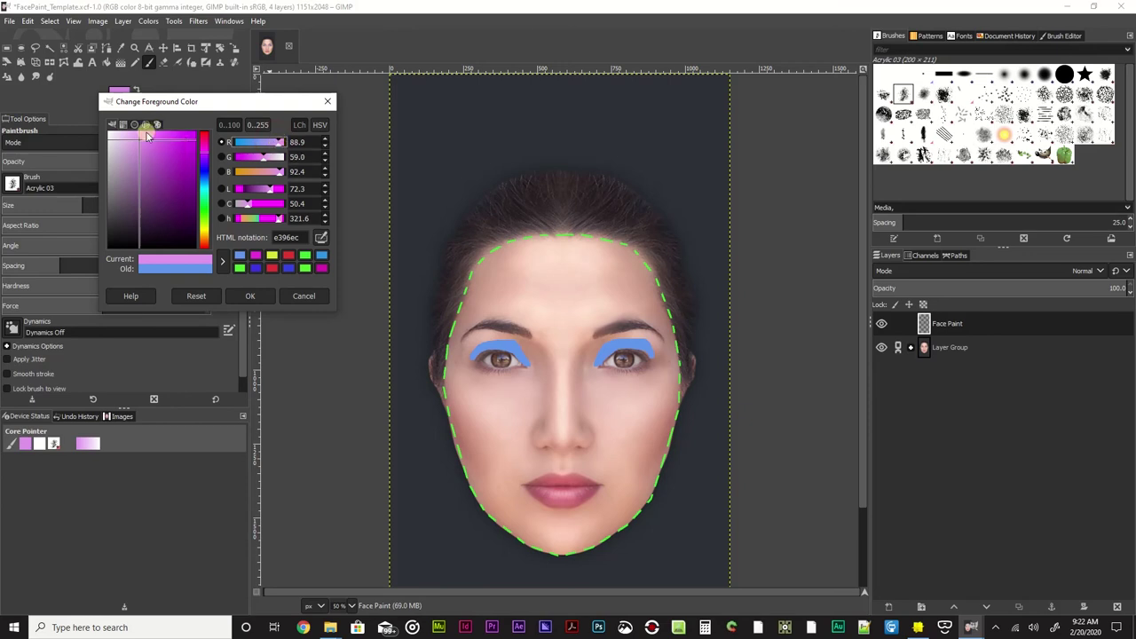
pyautogui.click(259, 297)
# Paint textured pinkish purple patches over both cheeks, from below the eyes down to beside the mouth.
pyautogui.moveTo(489, 417)
pyautogui.mouseDown()
pyautogui.moveTo(506, 404)
pyautogui.moveTo(480, 466)
pyautogui.moveTo(541, 528)
pyautogui.mouseUp()
pyautogui.click(661, 395)
pyautogui.moveTo(652, 438)
pyautogui.mouseDown()
pyautogui.moveTo(613, 426)
pyautogui.moveTo(621, 418)
pyautogui.moveTo(633, 498)
pyautogui.moveTo(613, 442)
pyautogui.mouseUp()
pyautogui.moveTo(635, 479); pyautogui.dragTo(634, 456)
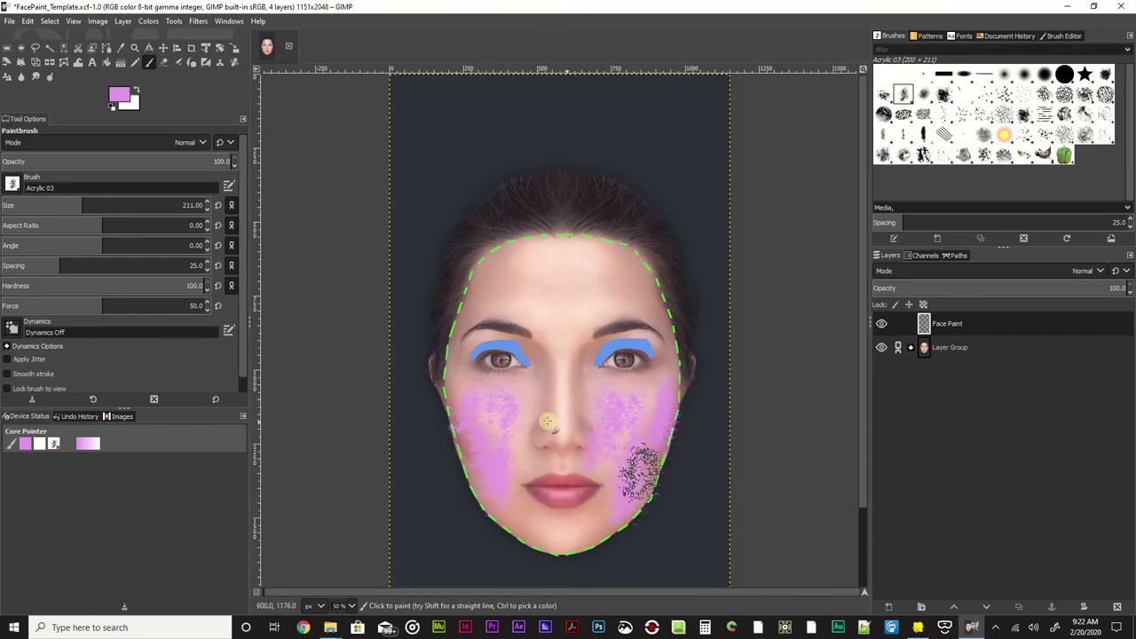
pyautogui.moveTo(515, 381)
pyautogui.mouseDown()
pyautogui.moveTo(507, 429)
pyautogui.moveTo(519, 395)
pyautogui.moveTo(458, 394)
pyautogui.moveTo(447, 355)
pyautogui.moveTo(481, 404)
pyautogui.moveTo(539, 393)
pyautogui.mouseUp()
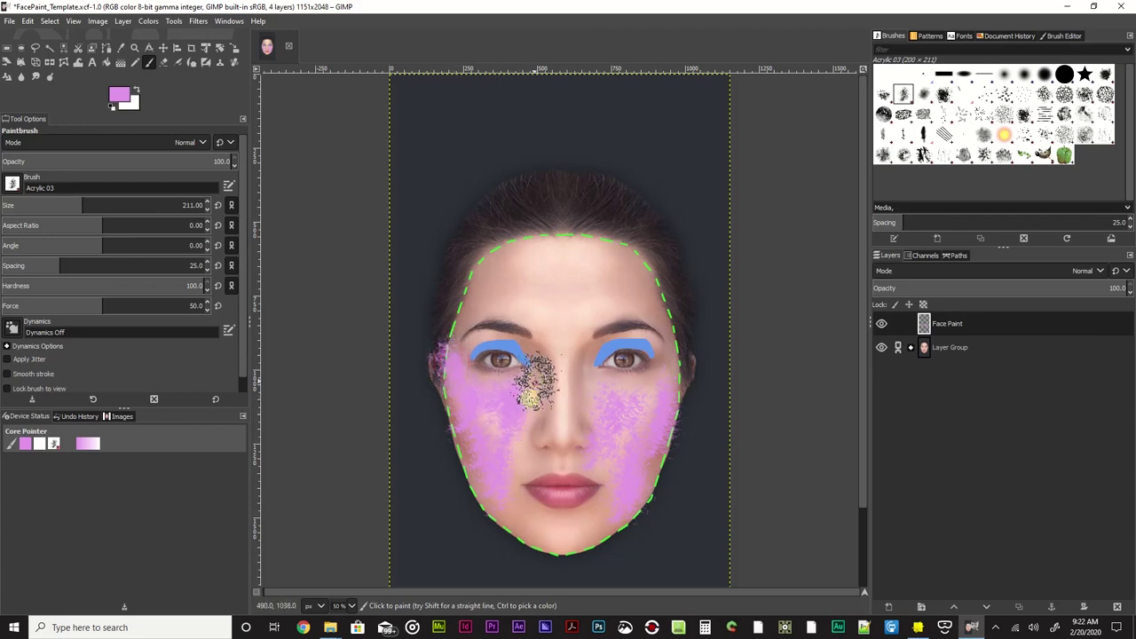
pyautogui.moveTo(635, 404)
pyautogui.mouseDown()
pyautogui.moveTo(647, 386)
pyautogui.moveTo(654, 393)
pyautogui.moveTo(626, 395)
pyautogui.moveTo(588, 380)
pyautogui.moveTo(630, 399)
pyautogui.moveTo(603, 482)
pyautogui.mouseUp()
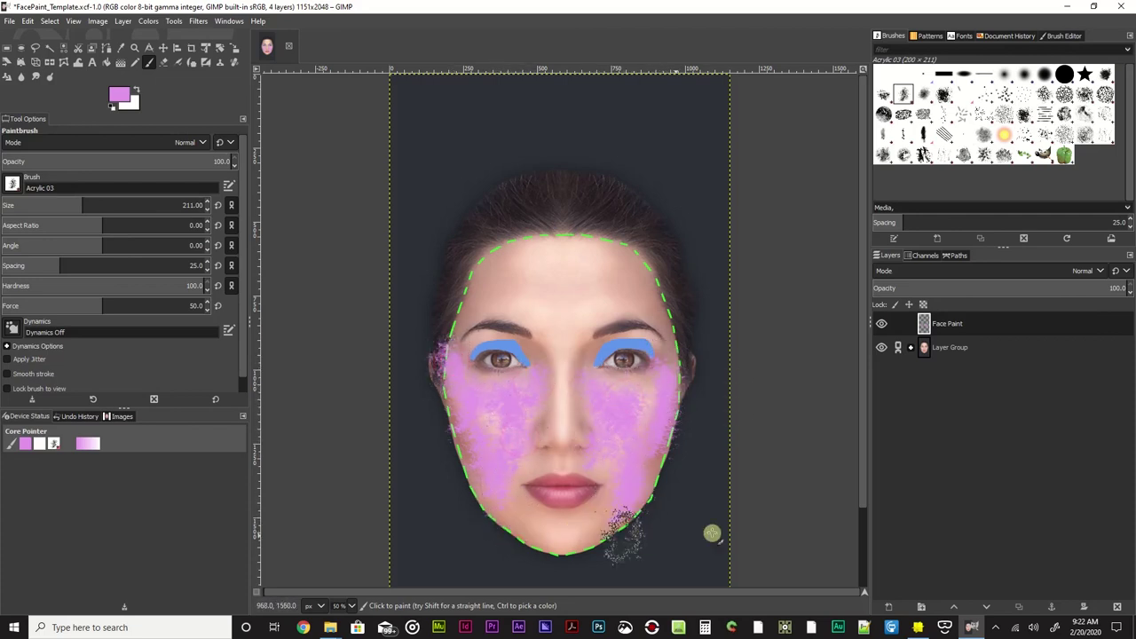
pyautogui.moveTo(654, 406); pyautogui.dragTo(653, 465)
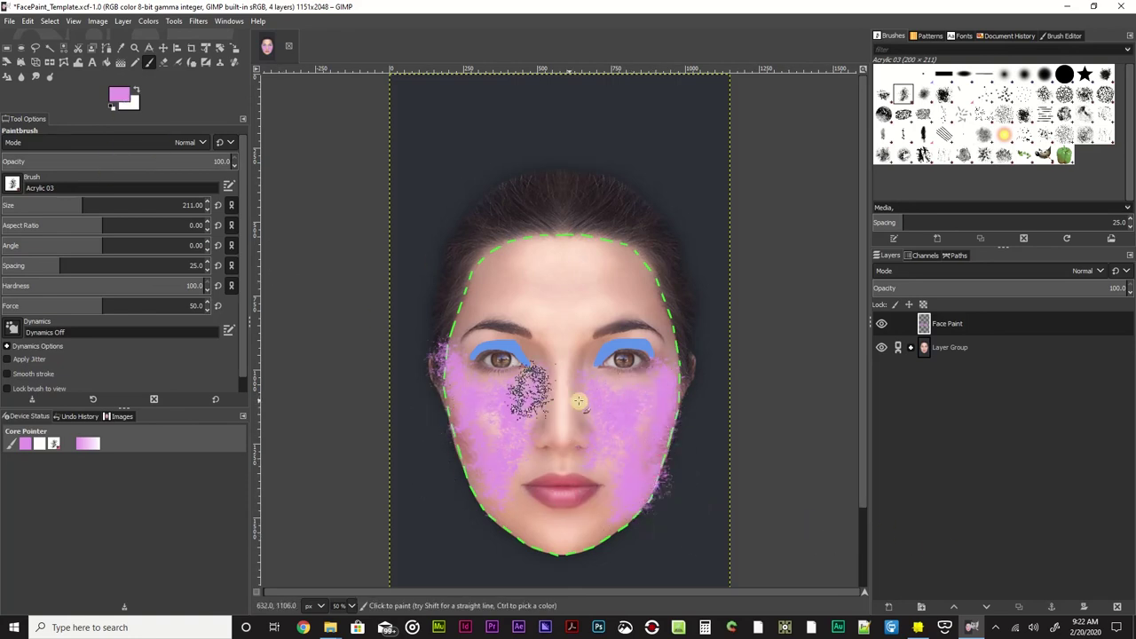
# Change the foreground color to pink (ec96bb) and brush pink texture over both cheeks and their outer edges.
pyautogui.click(116, 94)
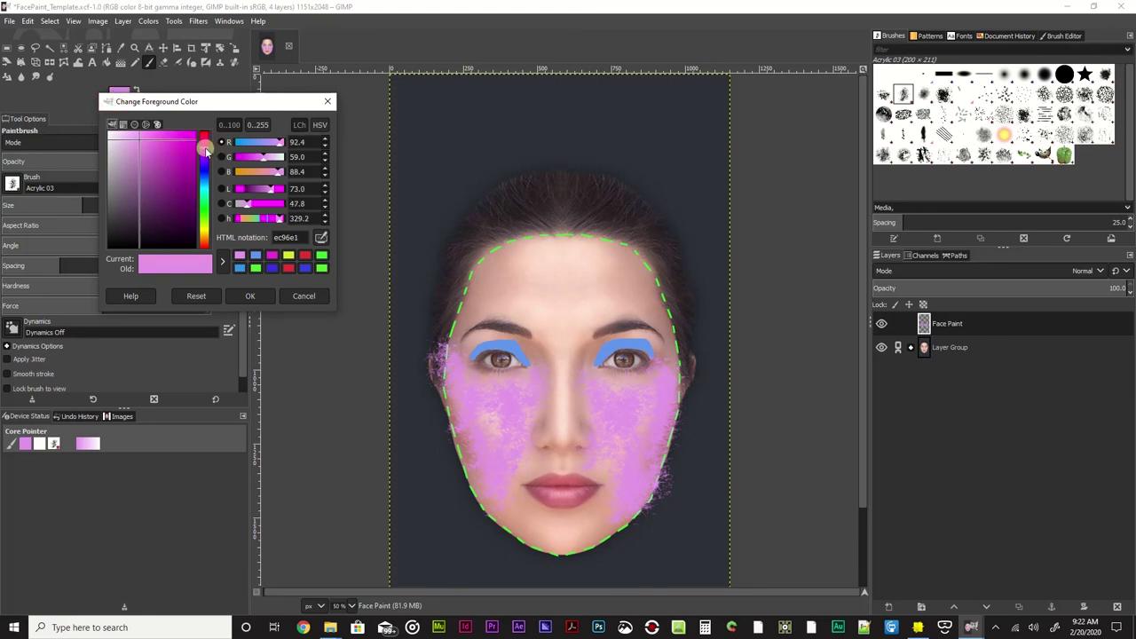
pyautogui.moveTo(210, 145); pyautogui.dragTo(213, 141)
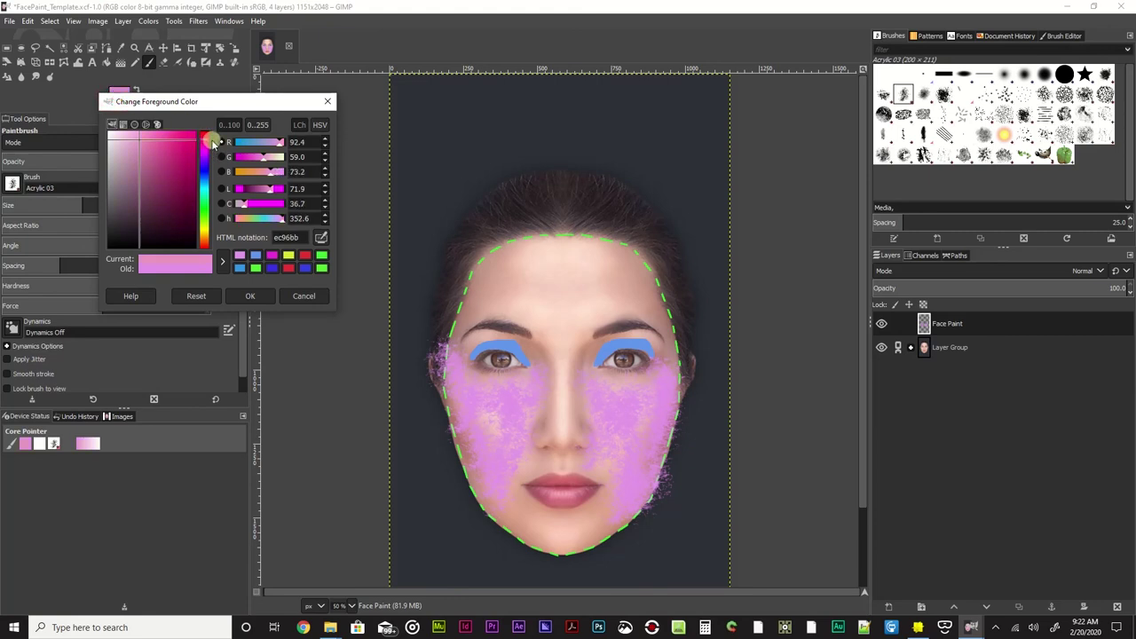
pyautogui.click(255, 298)
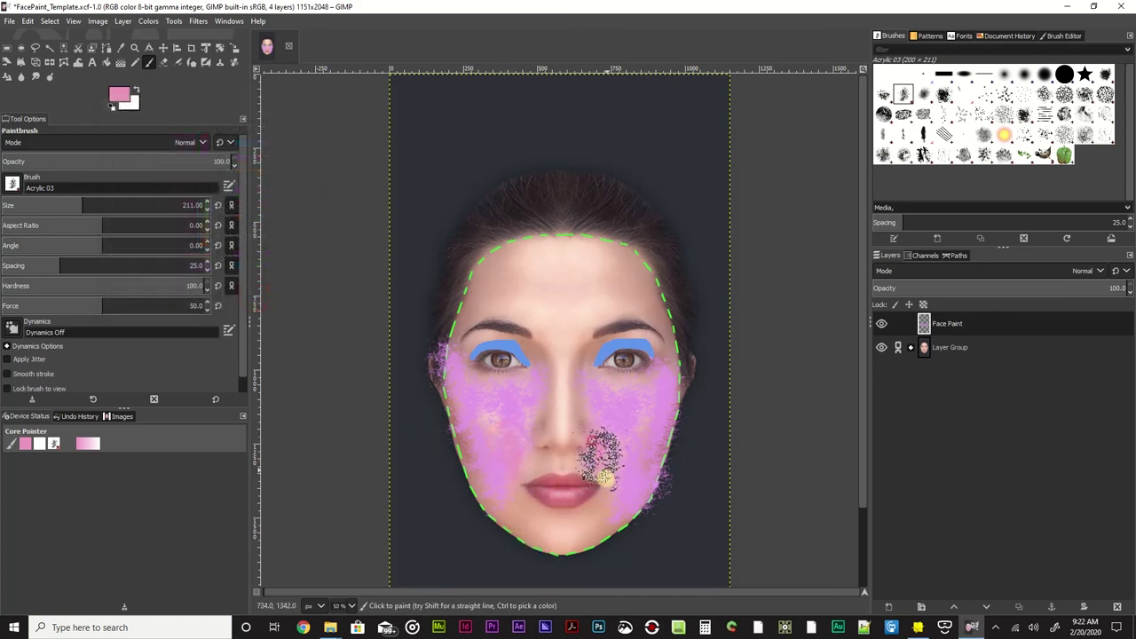
pyautogui.moveTo(449, 457)
pyautogui.mouseDown()
pyautogui.moveTo(451, 398)
pyautogui.moveTo(448, 439)
pyautogui.moveTo(517, 387)
pyautogui.moveTo(537, 428)
pyautogui.moveTo(491, 435)
pyautogui.mouseUp()
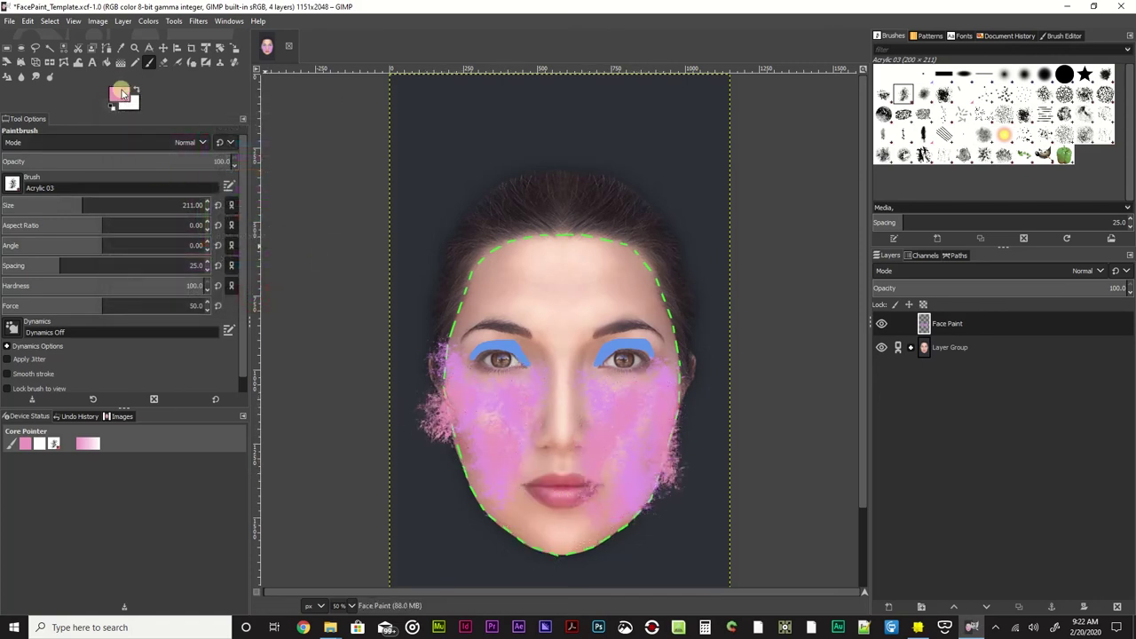
# Change the foreground color to coral red (f16468) and paint red textured patches on the inner cheeks and beside the nose.
pyautogui.click(122, 94)
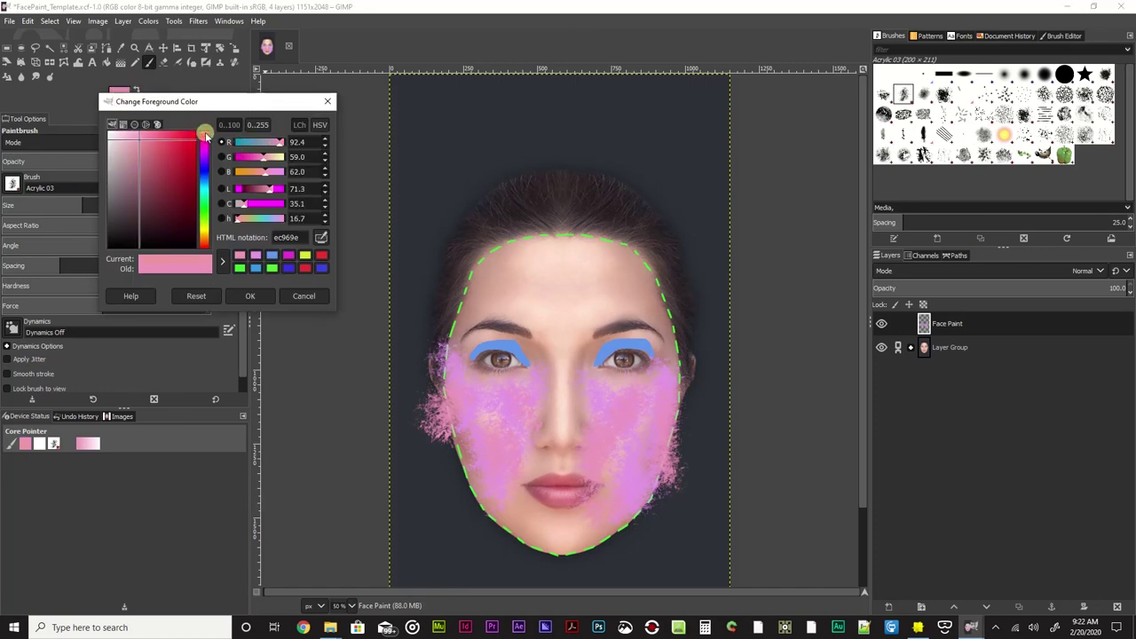
pyautogui.moveTo(165, 140)
pyautogui.mouseDown()
pyautogui.moveTo(151, 140)
pyautogui.moveTo(160, 133)
pyautogui.mouseUp()
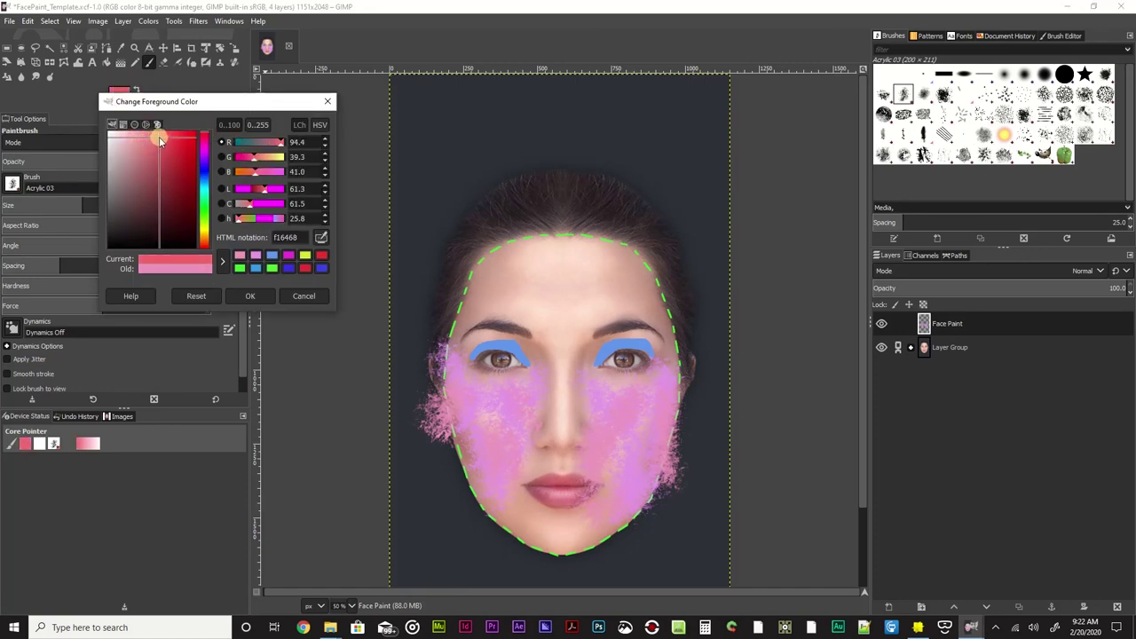
pyautogui.click(248, 297)
pyautogui.moveTo(511, 418)
pyautogui.mouseDown()
pyautogui.moveTo(517, 503)
pyautogui.moveTo(502, 472)
pyautogui.moveTo(535, 404)
pyautogui.moveTo(504, 458)
pyautogui.moveTo(466, 430)
pyautogui.moveTo(486, 437)
pyautogui.moveTo(586, 418)
pyautogui.moveTo(626, 453)
pyautogui.moveTo(620, 481)
pyautogui.moveTo(652, 407)
pyautogui.moveTo(601, 393)
pyautogui.moveTo(525, 451)
pyautogui.moveTo(551, 461)
pyautogui.moveTo(601, 400)
pyautogui.moveTo(536, 386)
pyautogui.mouseUp()
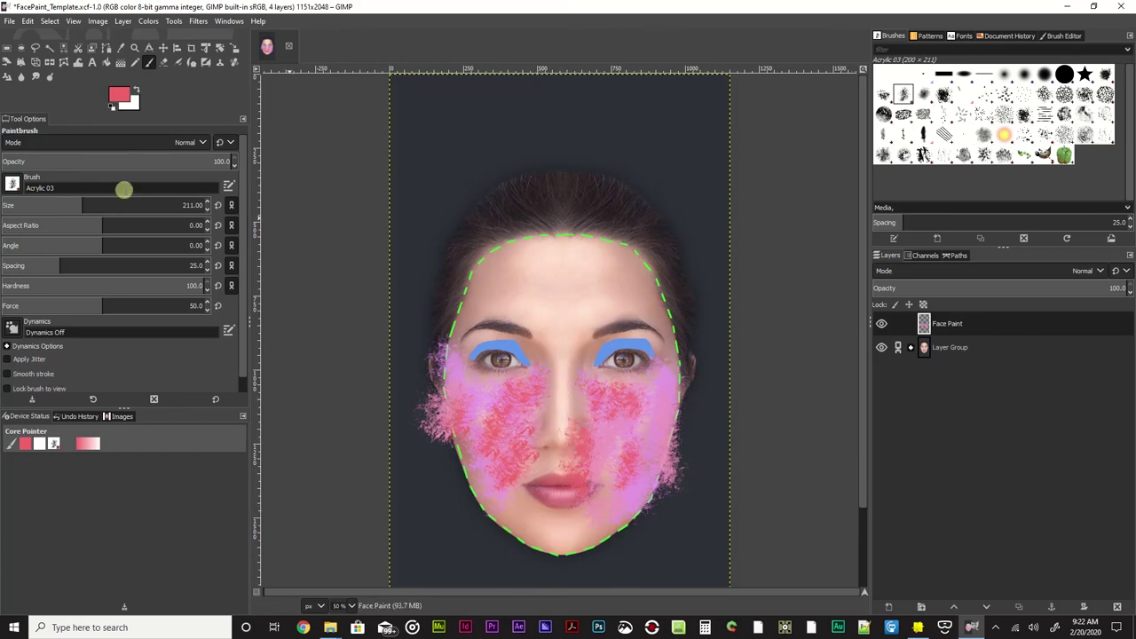
# Choose the Chalk 03 brush for the Paintbrush and set its size to 296.
pyautogui.click(13, 187)
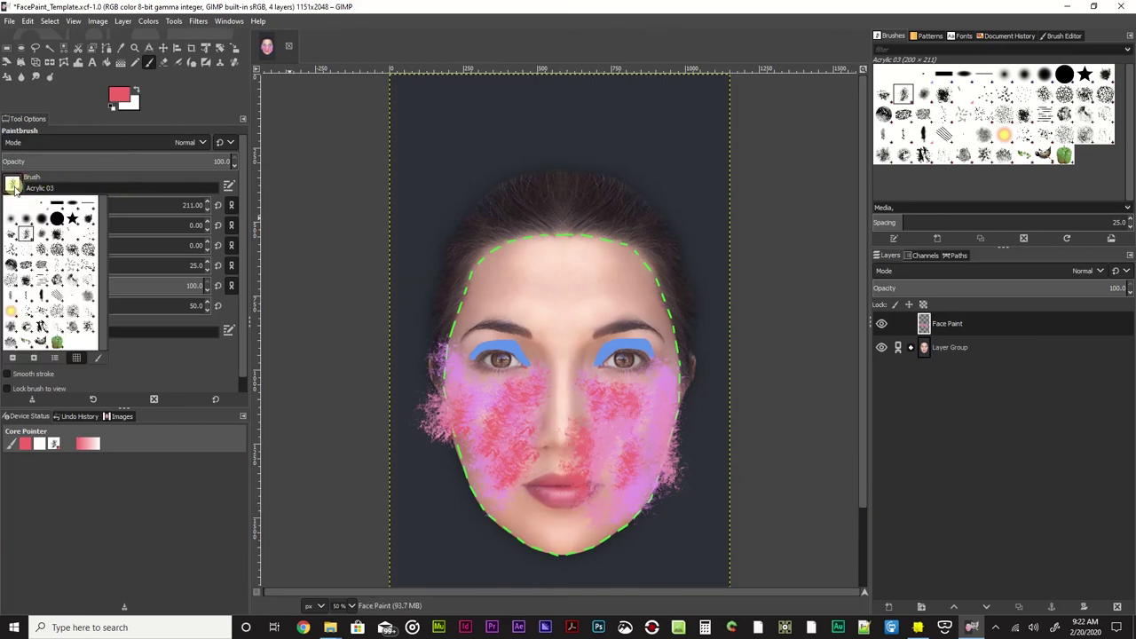
pyautogui.click(12, 268)
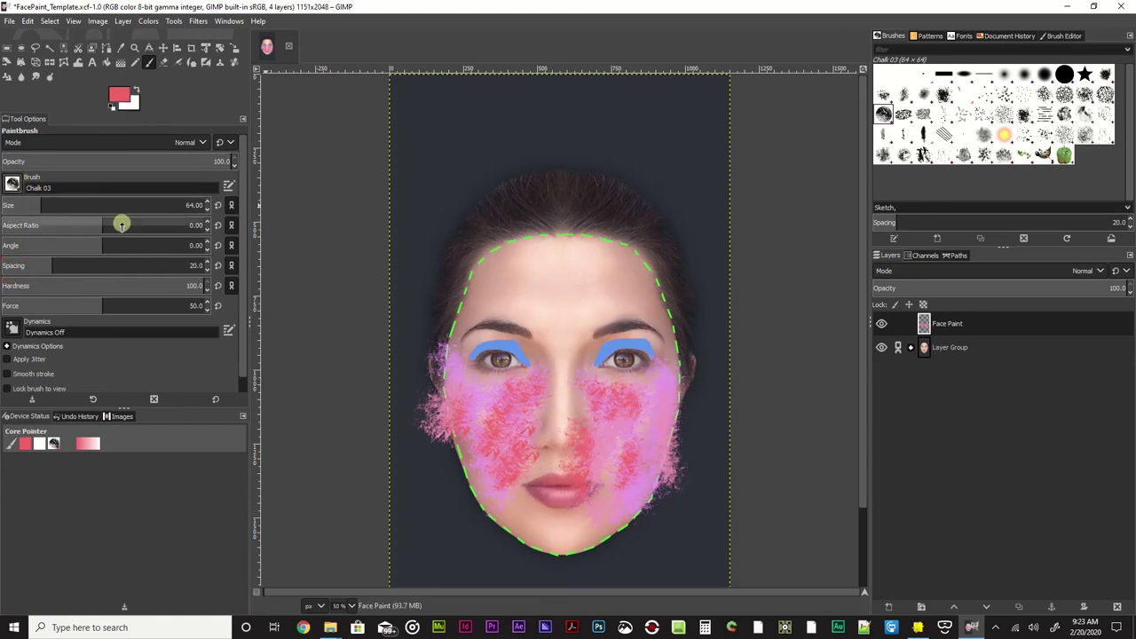
pyautogui.moveTo(107, 205); pyautogui.dragTo(182, 205)
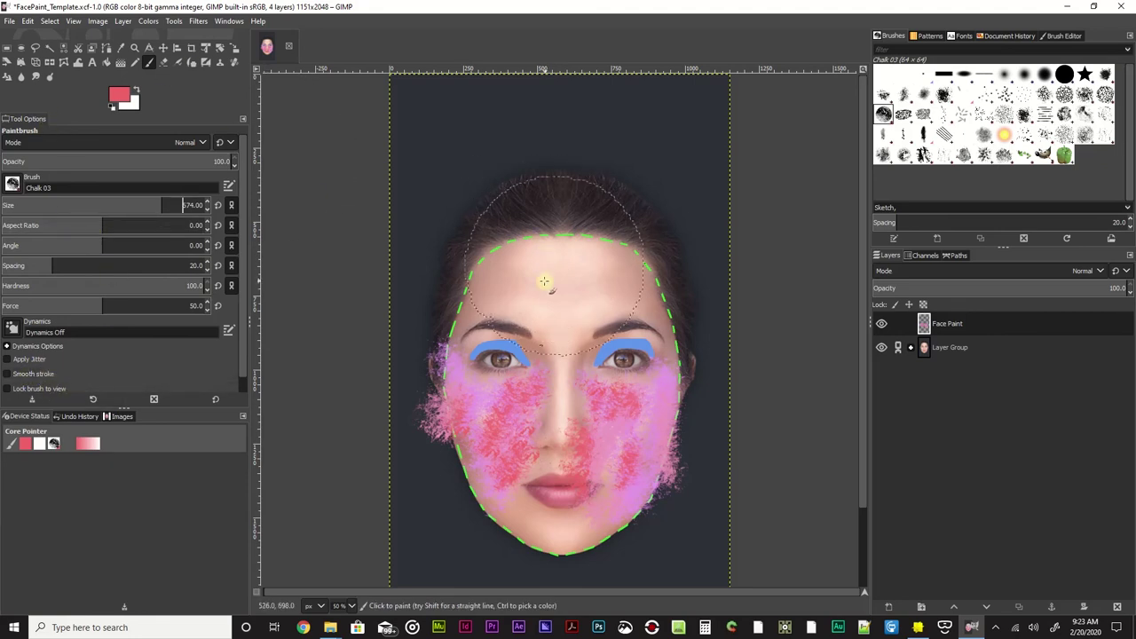
pyautogui.moveTo(152, 205)
pyautogui.mouseDown()
pyautogui.moveTo(57, 205)
pyautogui.moveTo(142, 206)
pyautogui.moveTo(101, 203)
pyautogui.mouseUp()
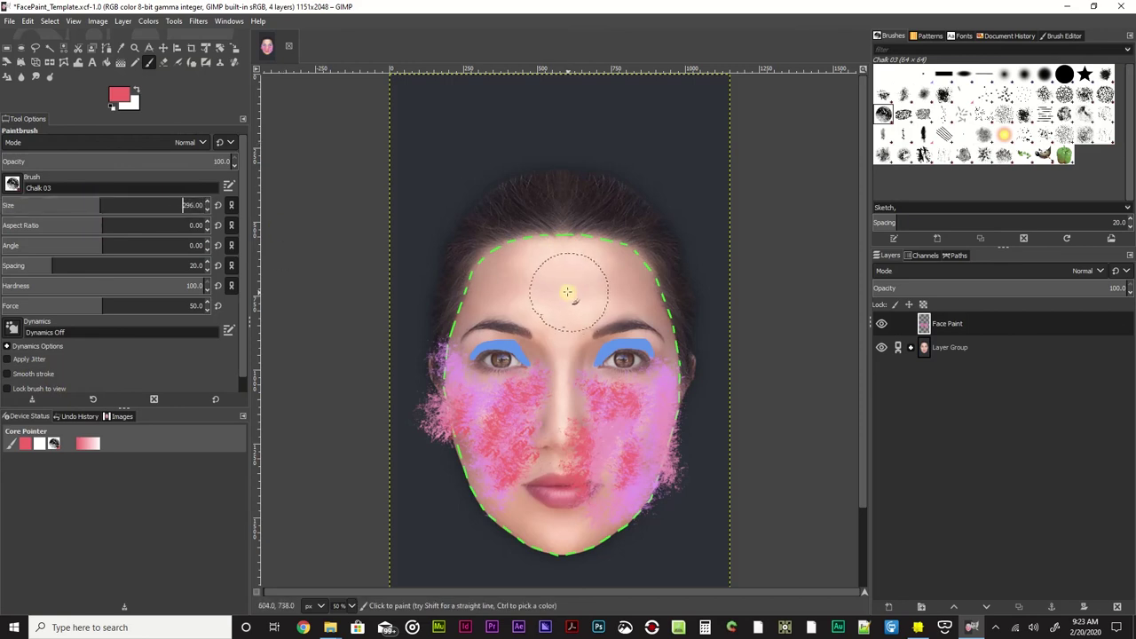
# Change the foreground color to dark teal (145158) and stamp a round textured spot in the middle of the forehead.
pyautogui.click(120, 95)
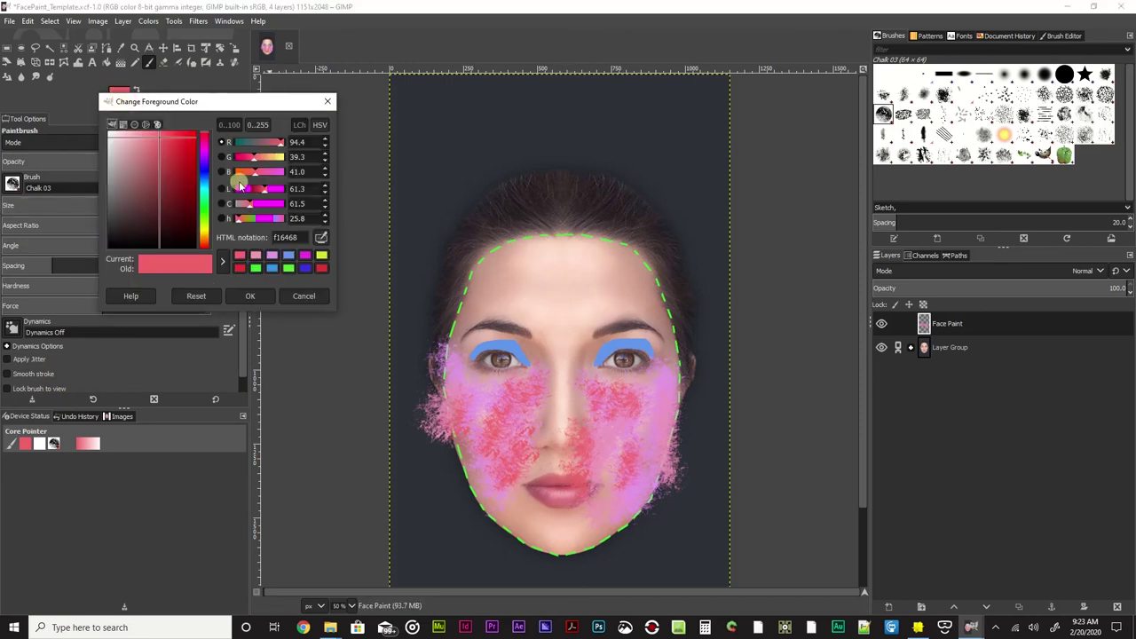
pyautogui.click(248, 144)
pyautogui.moveTo(162, 204); pyautogui.dragTo(176, 210)
pyautogui.click(248, 297)
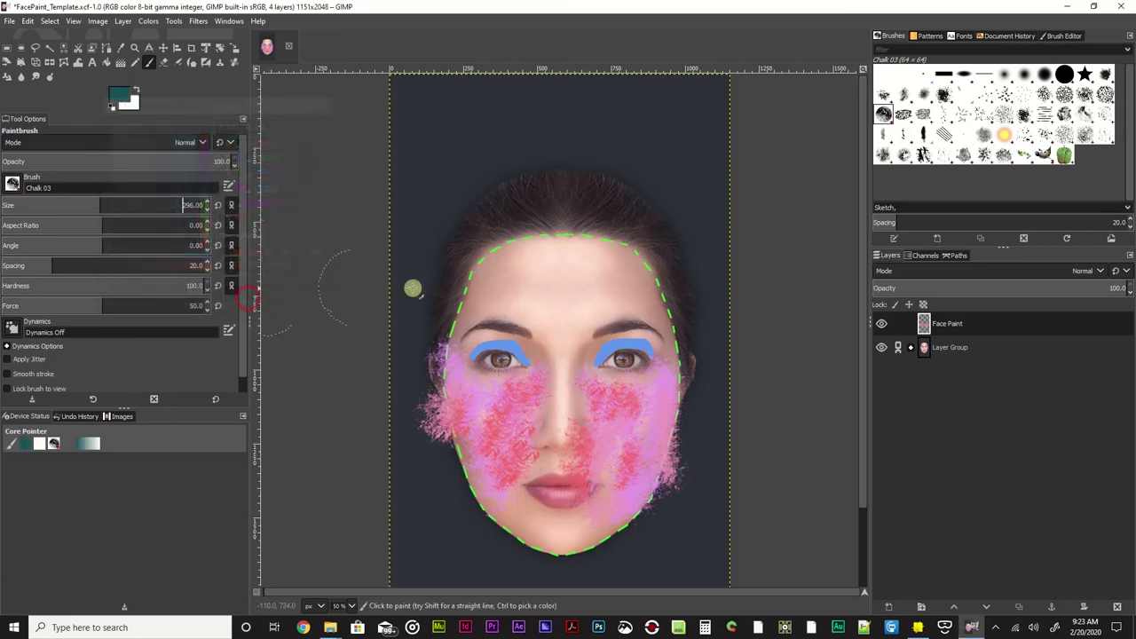
pyautogui.click(558, 289)
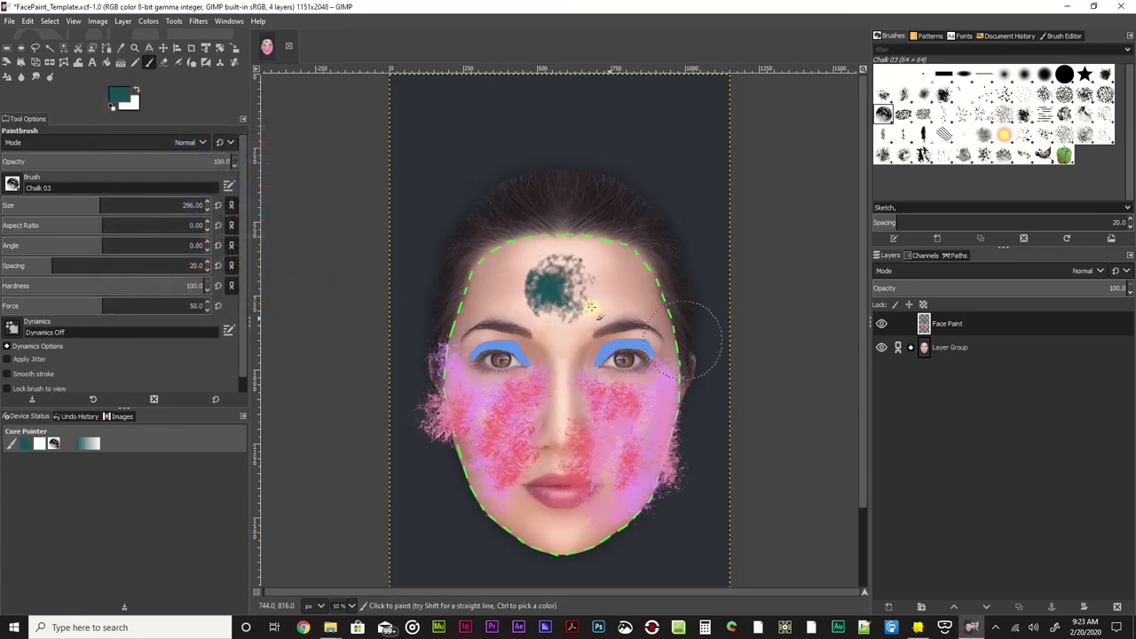
pyautogui.click(564, 291)
pyautogui.click(562, 289)
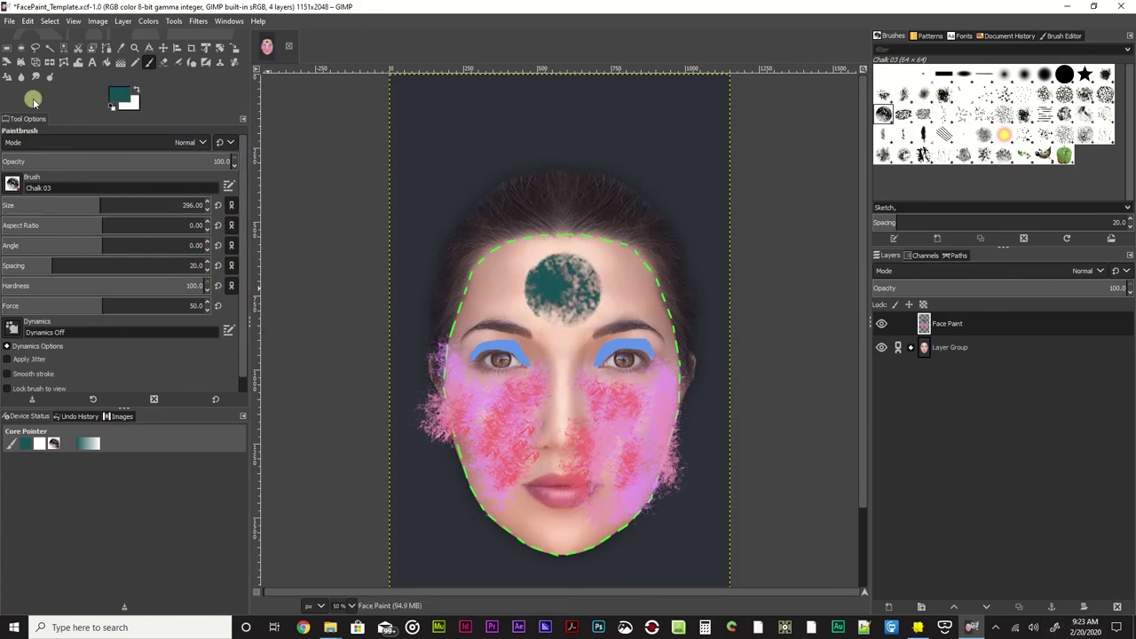
# Choose the Acrylic 01 brush and change the foreground color to bright magenta (d81fea).
pyautogui.click(14, 187)
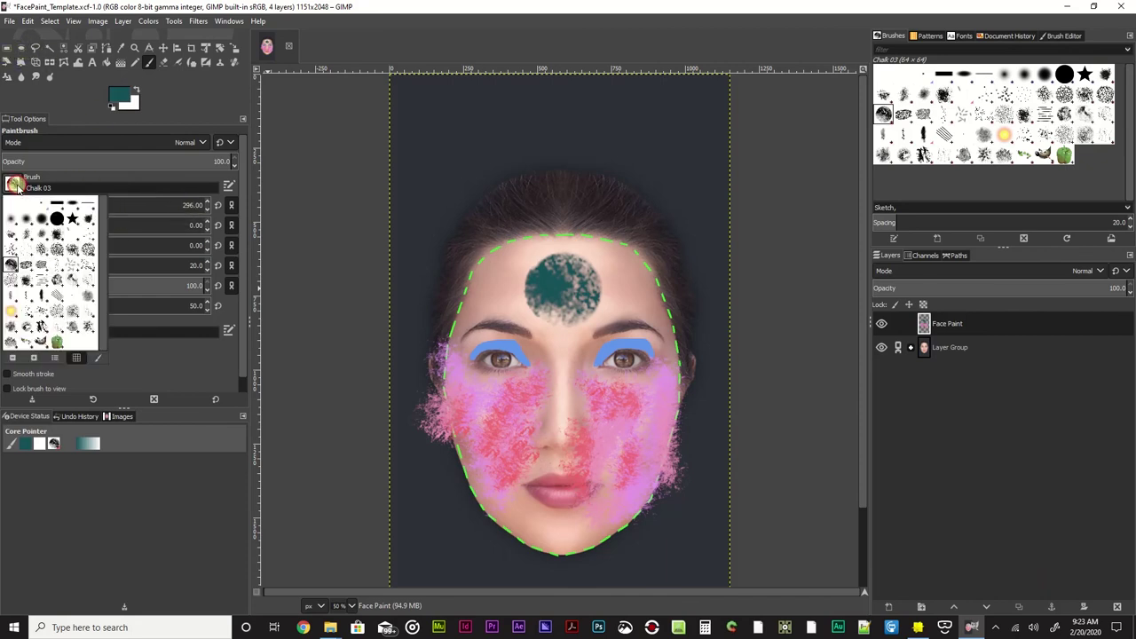
pyautogui.click(88, 221)
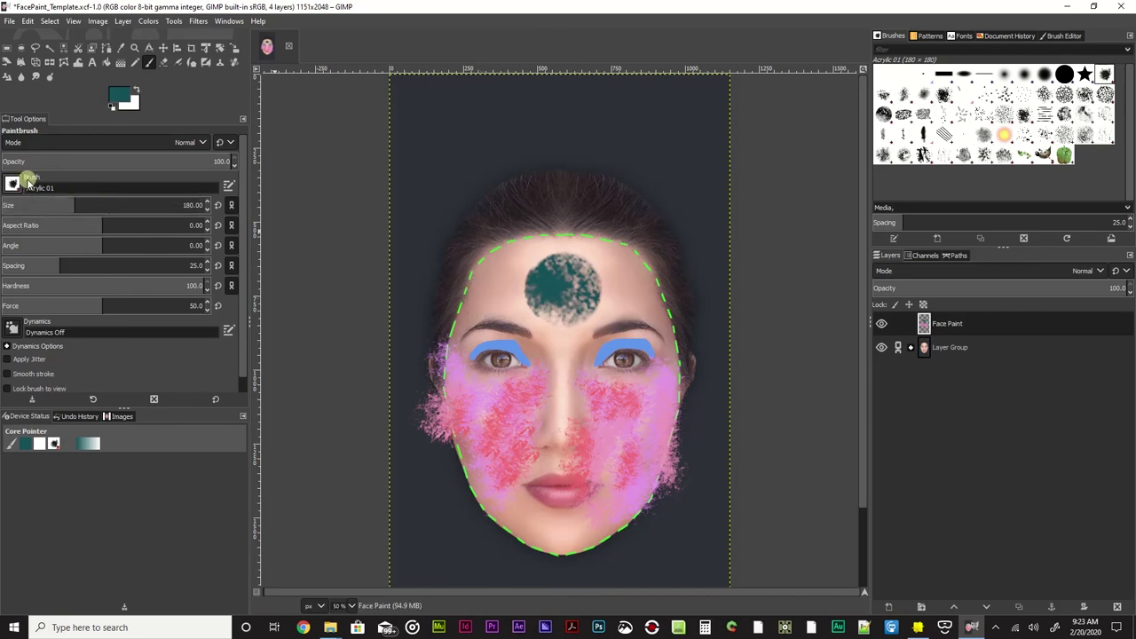
pyautogui.click(122, 95)
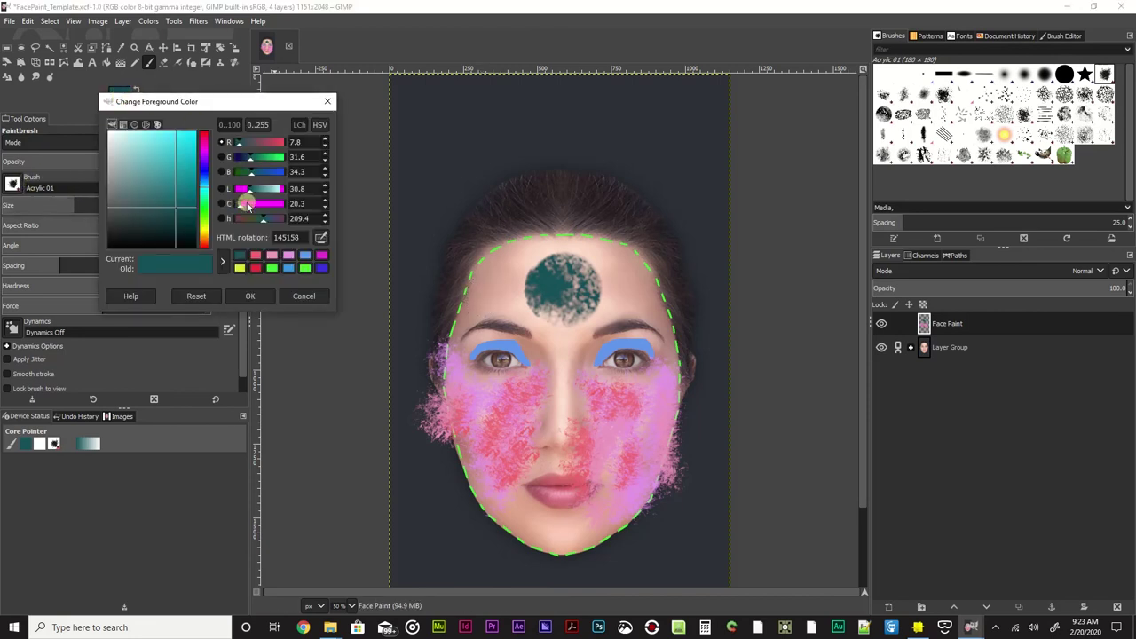
pyautogui.moveTo(248, 206); pyautogui.dragTo(261, 205)
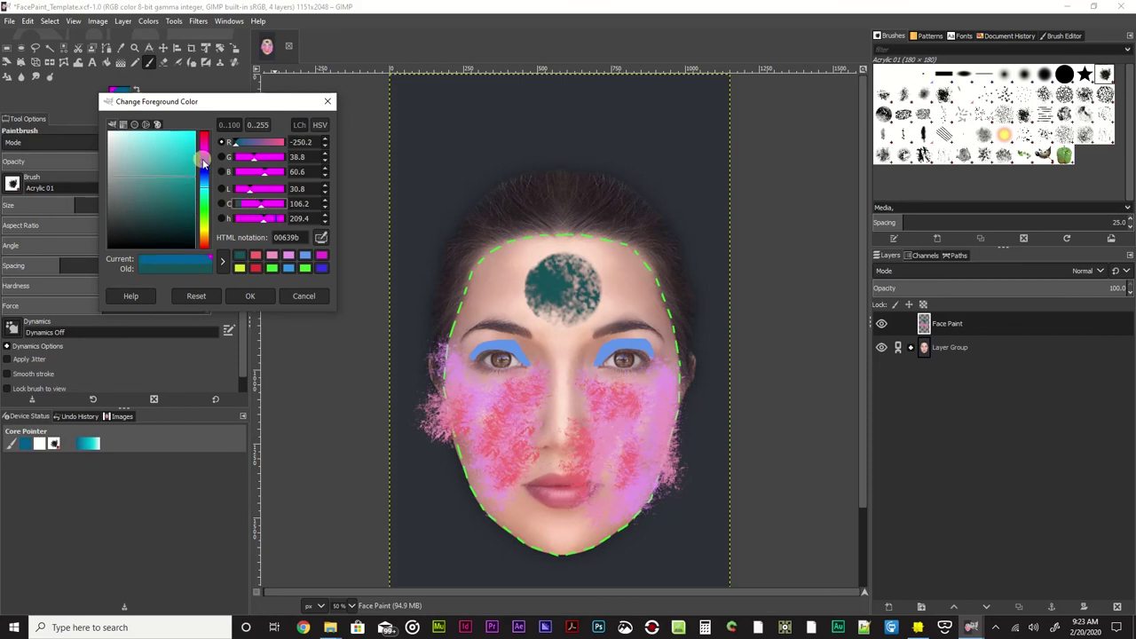
pyautogui.moveTo(203, 163); pyautogui.dragTo(185, 136)
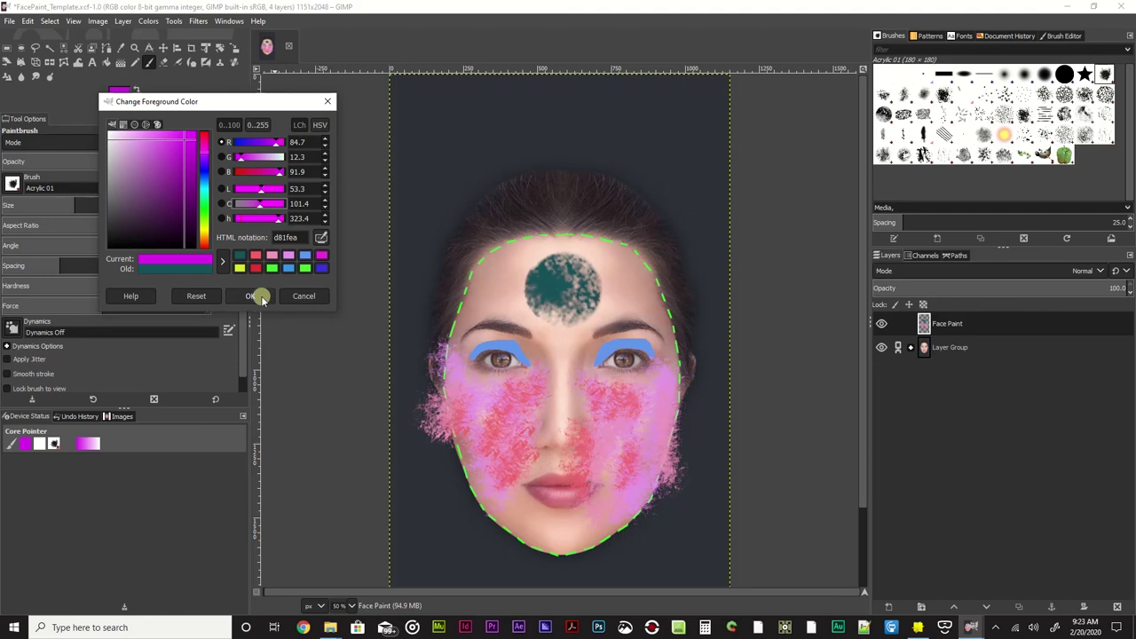
pyautogui.click(251, 296)
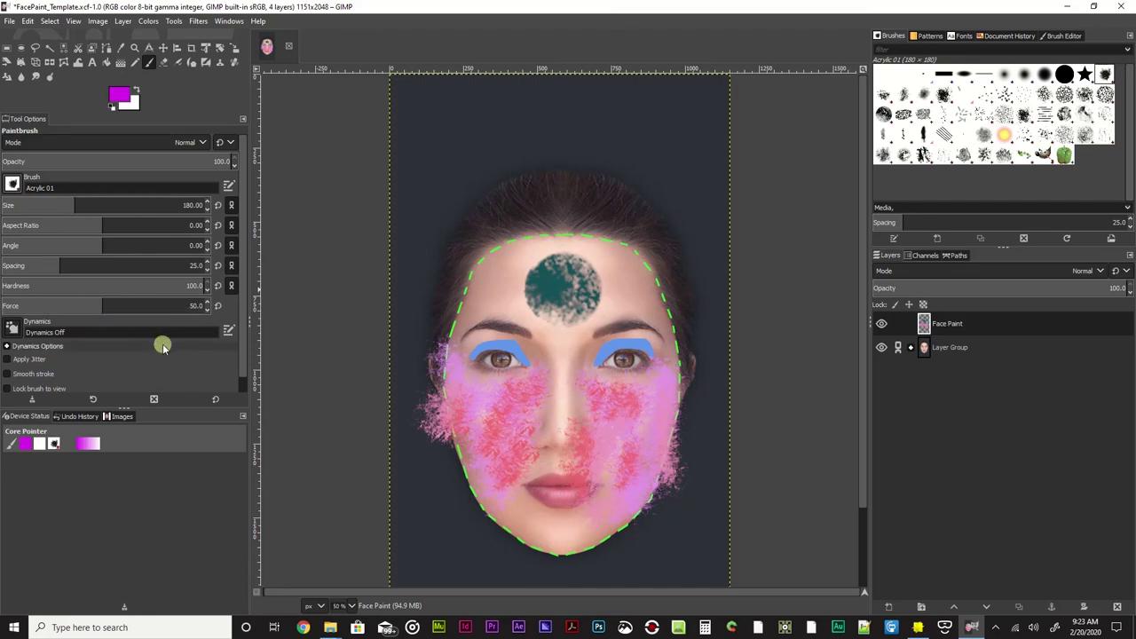
# Set the brush hardness to 19 and paint soft magenta over the chin and along both sides of the face outline.
pyautogui.moveTo(171, 283); pyautogui.dragTo(78, 289)
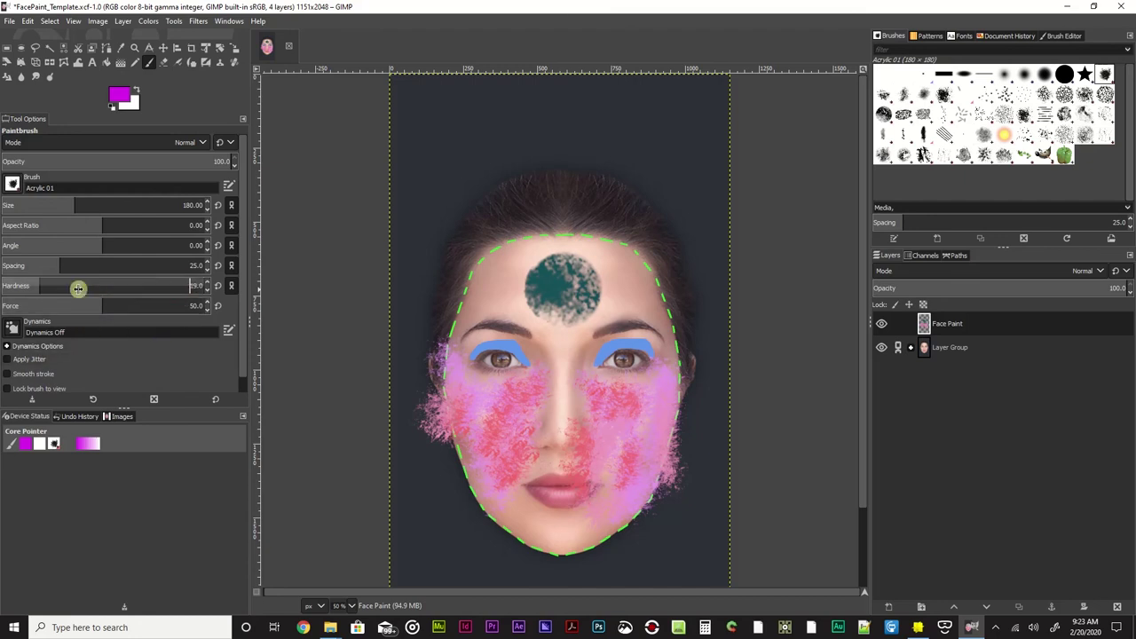
pyautogui.moveTo(494, 484)
pyautogui.mouseDown()
pyautogui.moveTo(525, 524)
pyautogui.moveTo(517, 510)
pyautogui.moveTo(542, 519)
pyautogui.moveTo(611, 436)
pyautogui.moveTo(582, 505)
pyautogui.moveTo(620, 502)
pyautogui.moveTo(569, 523)
pyautogui.moveTo(571, 536)
pyautogui.moveTo(499, 513)
pyautogui.mouseUp()
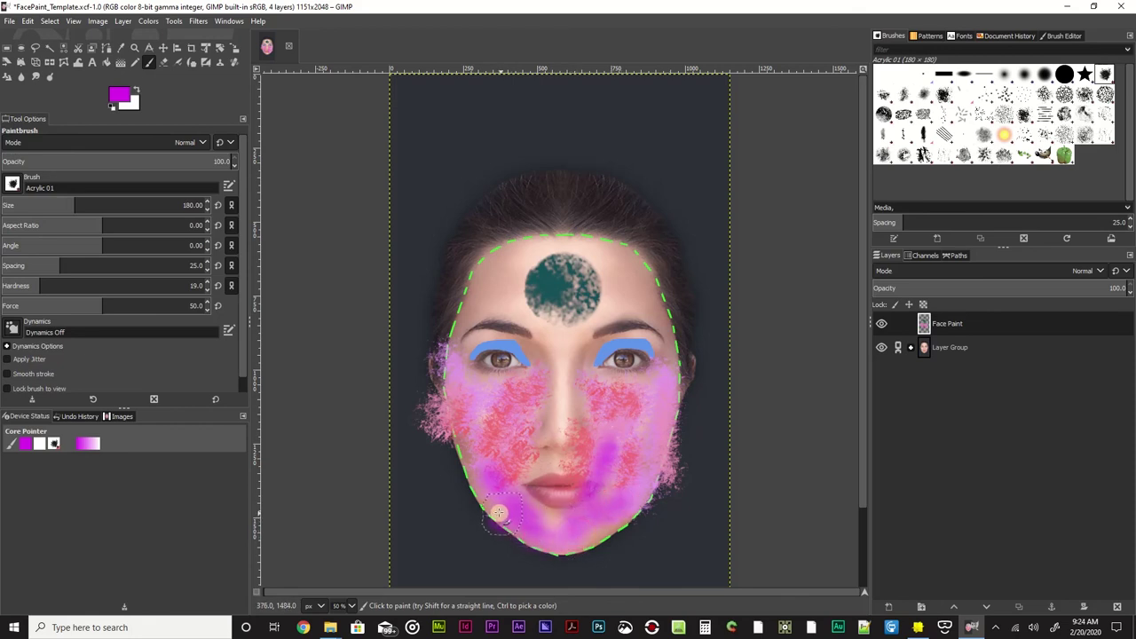
pyautogui.moveTo(508, 258)
pyautogui.mouseDown()
pyautogui.moveTo(470, 288)
pyautogui.moveTo(446, 370)
pyautogui.moveTo(468, 461)
pyautogui.mouseUp()
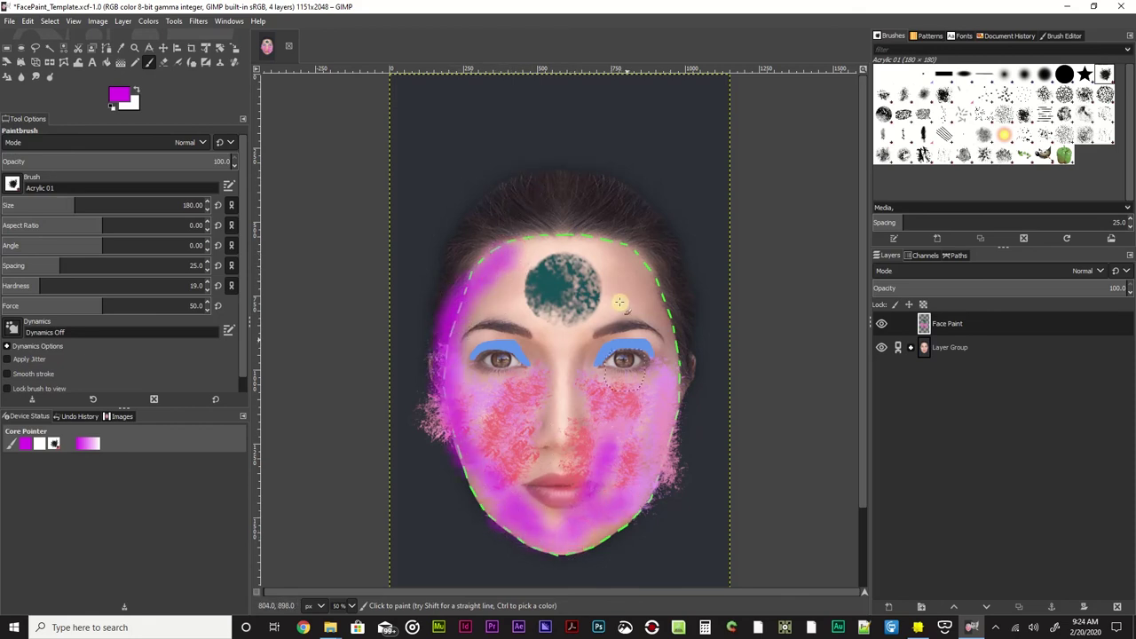
pyautogui.moveTo(593, 233)
pyautogui.mouseDown()
pyautogui.moveTo(659, 297)
pyautogui.moveTo(666, 413)
pyautogui.moveTo(648, 457)
pyautogui.mouseUp()
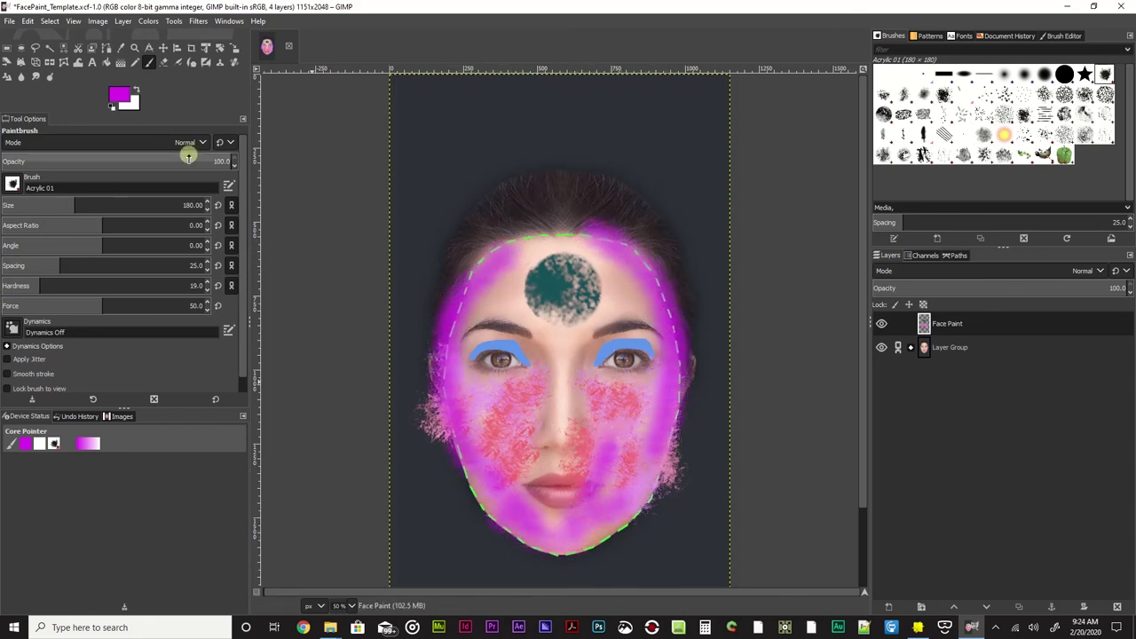
# Change the foreground color to blue (161fea) and paint soft strokes down both sides of the forehead past the eyes.
pyautogui.click(120, 97)
pyautogui.moveTo(247, 142); pyautogui.dragTo(241, 161)
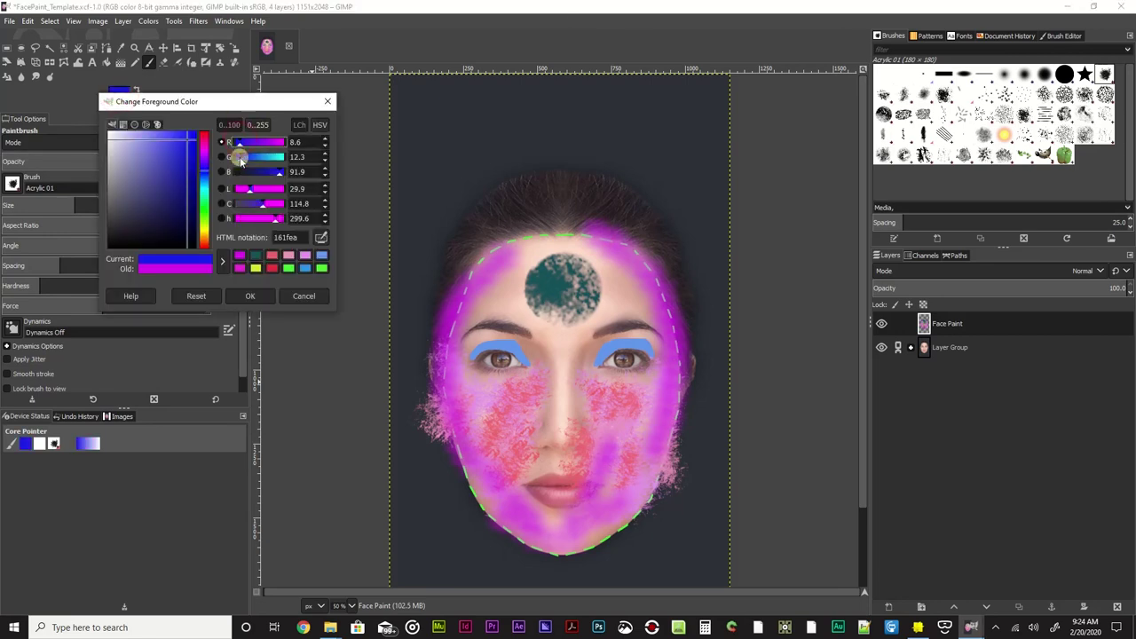
pyautogui.click(249, 295)
pyautogui.moveTo(535, 273)
pyautogui.mouseDown()
pyautogui.moveTo(515, 280)
pyautogui.moveTo(462, 351)
pyautogui.moveTo(476, 377)
pyautogui.mouseUp()
pyautogui.moveTo(608, 251)
pyautogui.mouseDown()
pyautogui.moveTo(581, 261)
pyautogui.moveTo(629, 307)
pyautogui.moveTo(658, 395)
pyautogui.mouseUp()
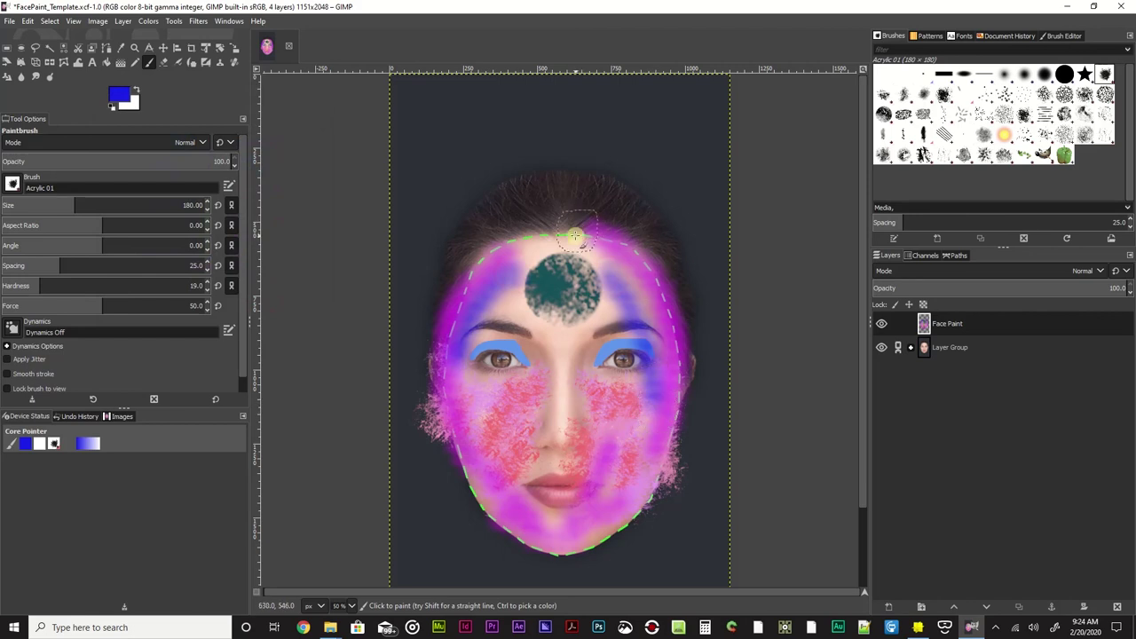
# Paint soft blue along the hairline, around the mouth and chin, and along the jaw edges.
pyautogui.moveTo(576, 235); pyautogui.dragTo(581, 247)
pyautogui.moveTo(521, 460)
pyautogui.mouseDown()
pyautogui.moveTo(518, 488)
pyautogui.moveTo(553, 519)
pyautogui.moveTo(593, 496)
pyautogui.mouseUp()
pyautogui.moveTo(438, 402)
pyautogui.mouseDown()
pyautogui.moveTo(477, 493)
pyautogui.moveTo(509, 525)
pyautogui.moveTo(568, 543)
pyautogui.moveTo(626, 520)
pyautogui.moveTo(661, 480)
pyautogui.moveTo(667, 451)
pyautogui.mouseUp()
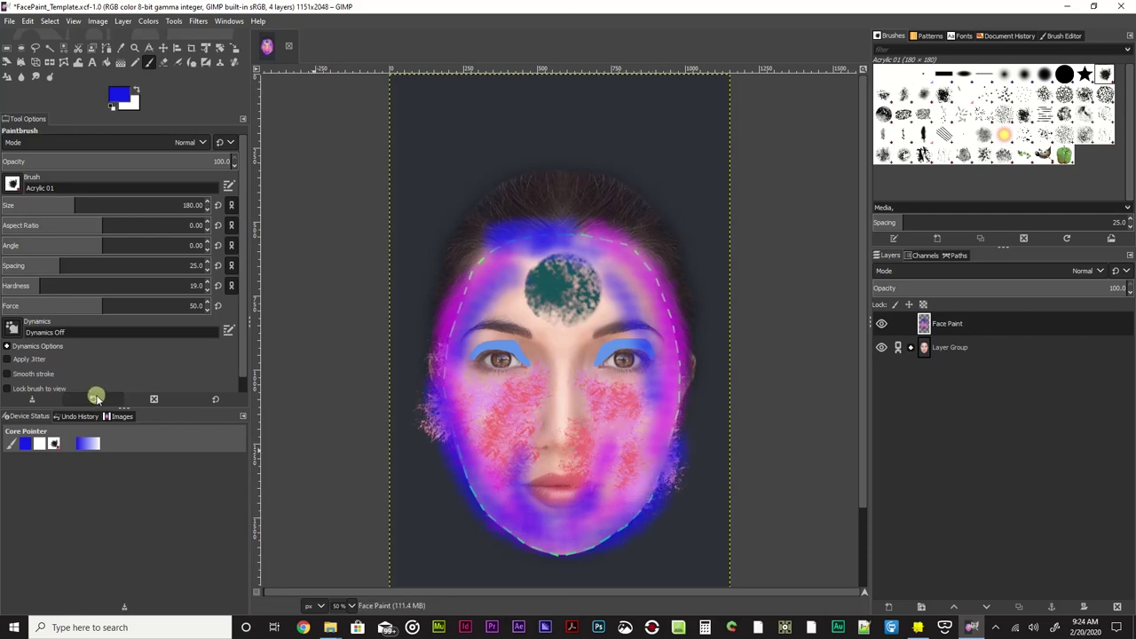
# Choose the Charcoal 02 brush and change the foreground color to yellow (eaea16).
pyautogui.click(13, 187)
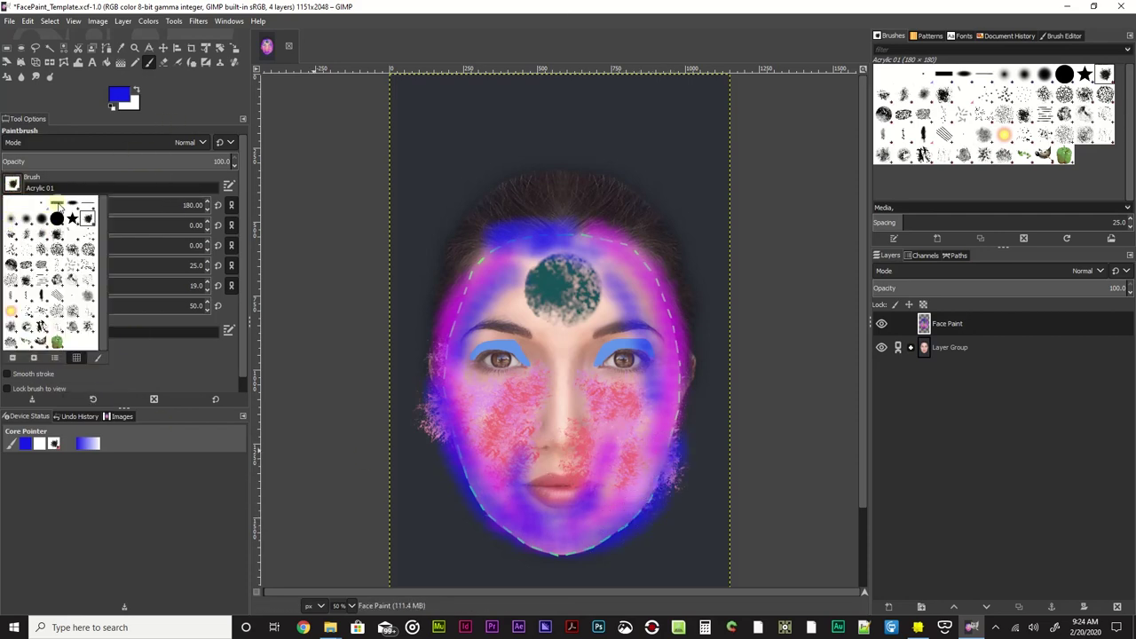
pyautogui.click(42, 270)
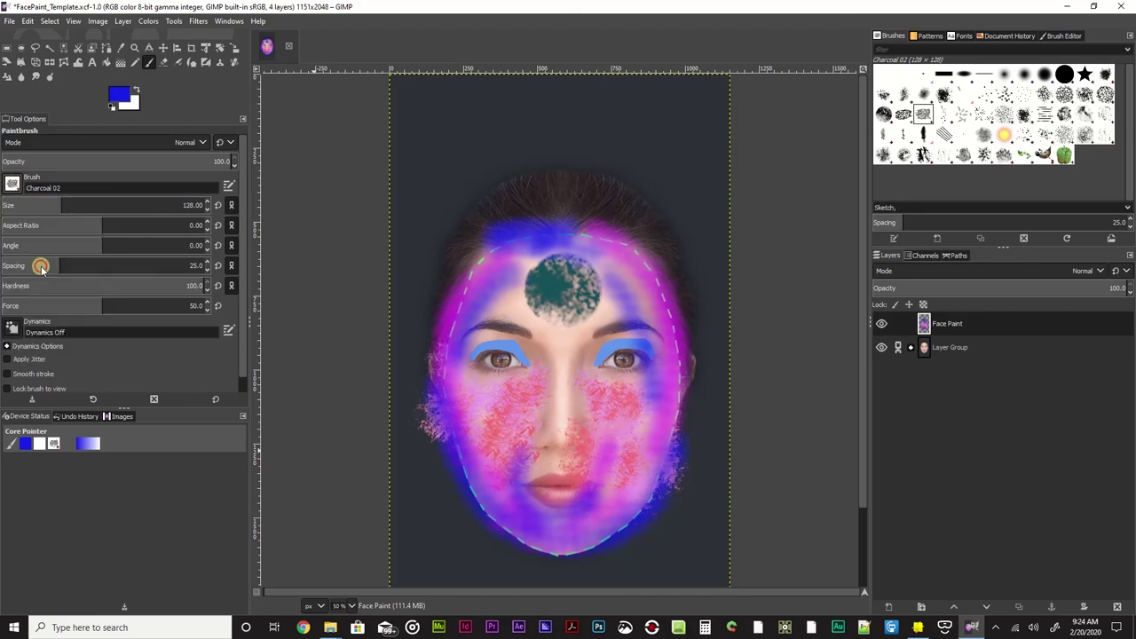
pyautogui.click(119, 94)
pyautogui.click(204, 230)
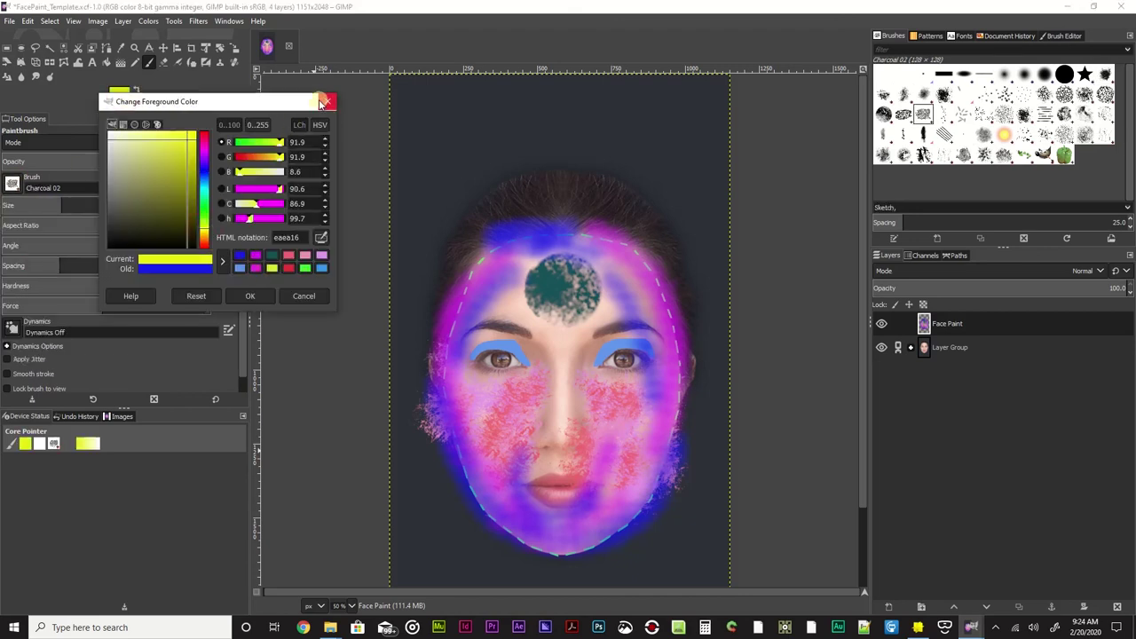
pyautogui.click(251, 296)
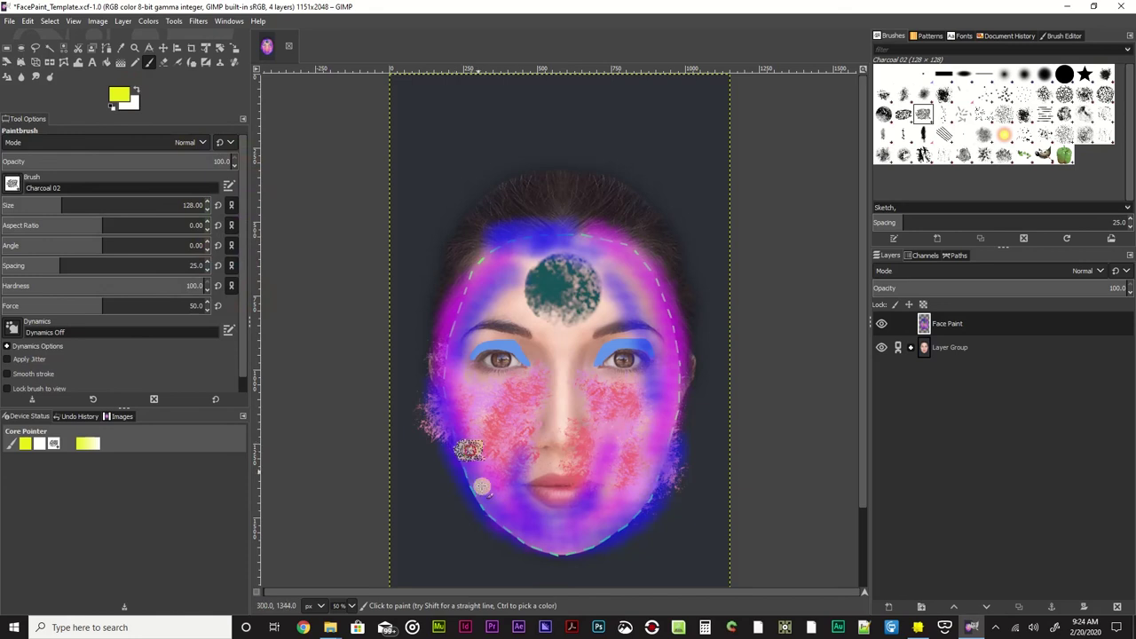
# Dab yellow charcoal patches down both cheeks to the jaw, enlarging the brush to size 231 after the first patch.
pyautogui.moveTo(471, 455); pyautogui.dragTo(472, 463)
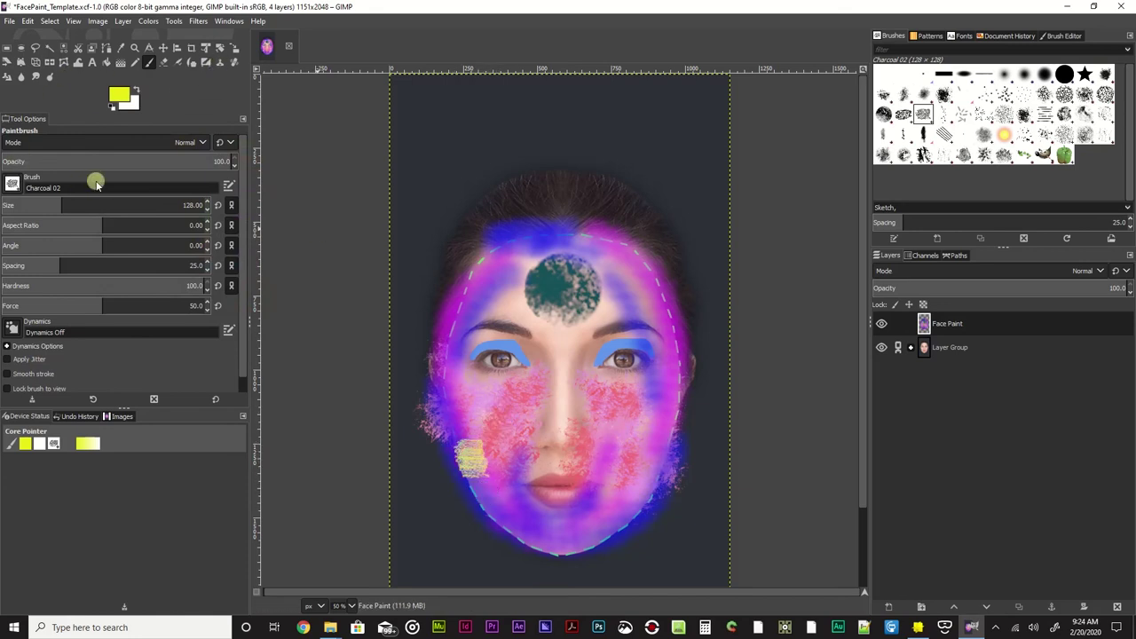
pyautogui.moveTo(95, 203); pyautogui.dragTo(172, 203)
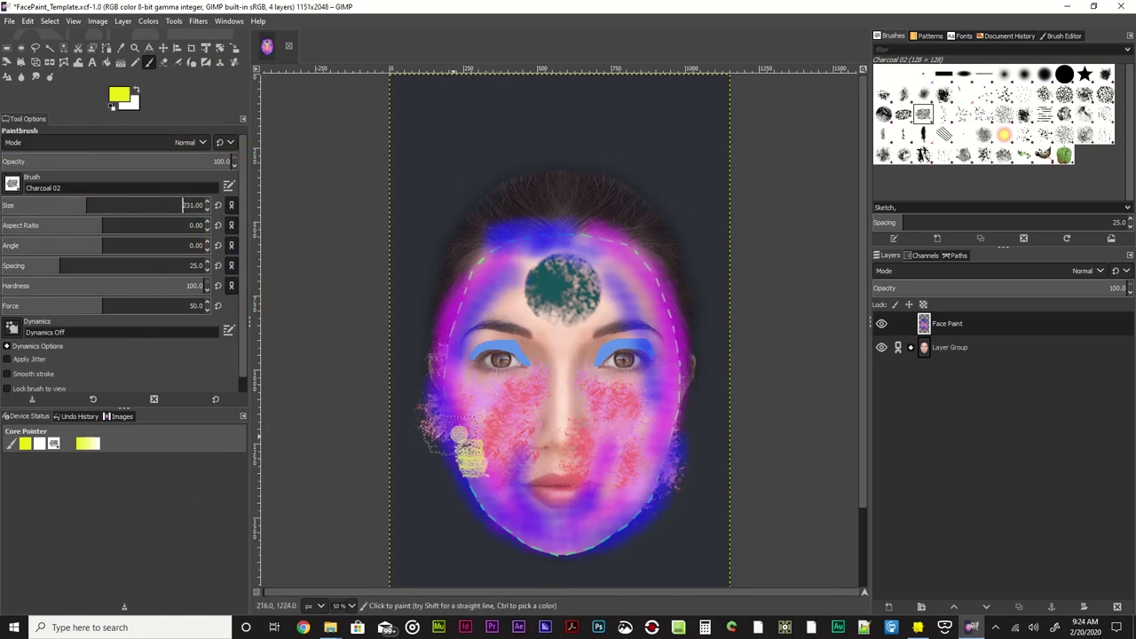
pyautogui.click(471, 418)
pyautogui.click(480, 450)
pyautogui.click(504, 506)
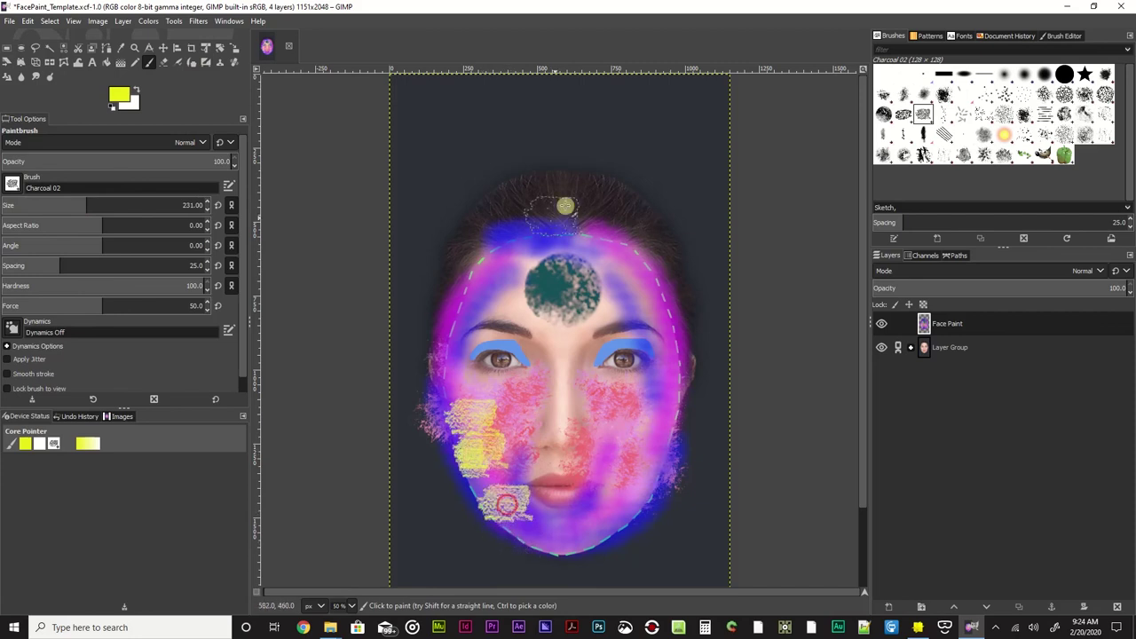
pyautogui.click(675, 395)
pyautogui.click(661, 455)
pyautogui.click(626, 513)
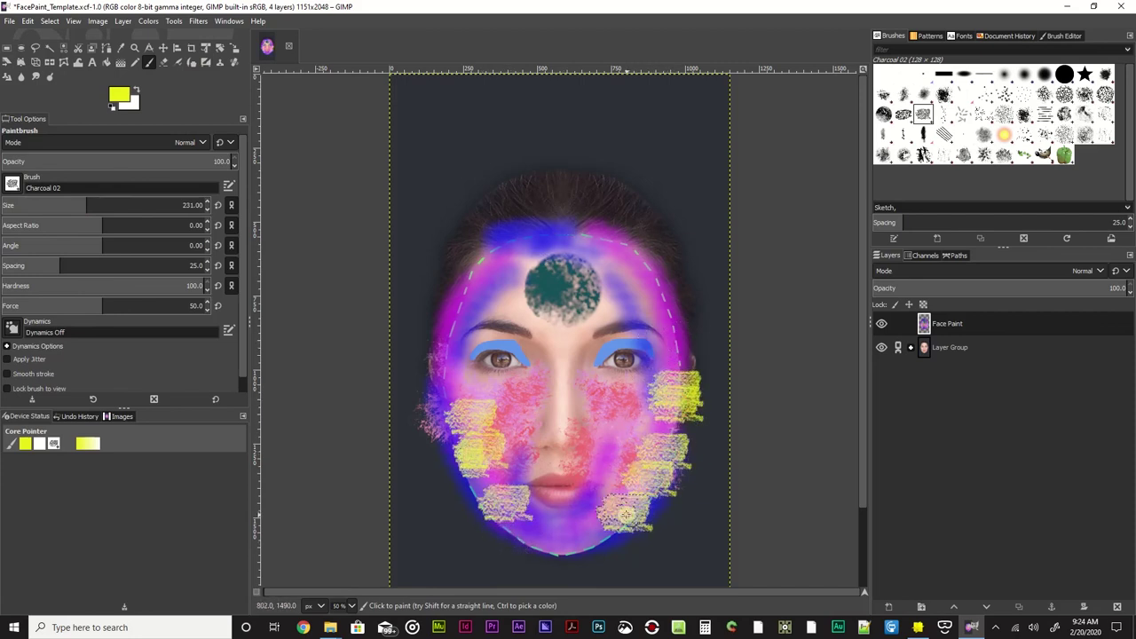
# Try a continuous yellow charcoal band from the outer cheek down to the chin, and undo it.
pyautogui.moveTo(456, 385)
pyautogui.mouseDown()
pyautogui.moveTo(473, 463)
pyautogui.moveTo(568, 557)
pyautogui.mouseUp()
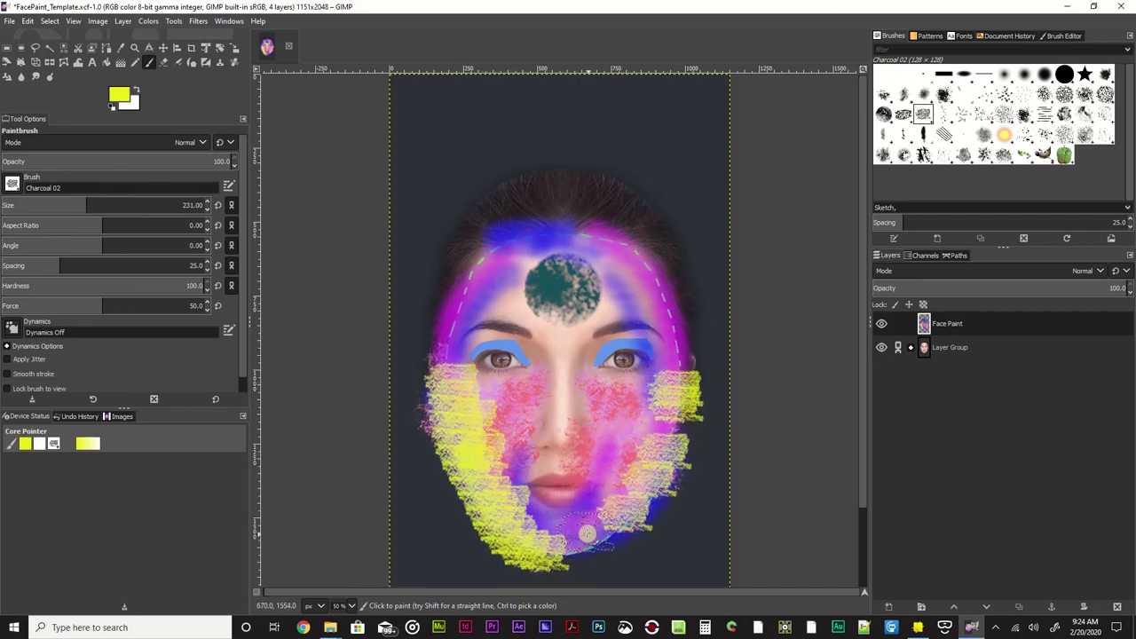
pyautogui.hotkey('ctrl', 'z')
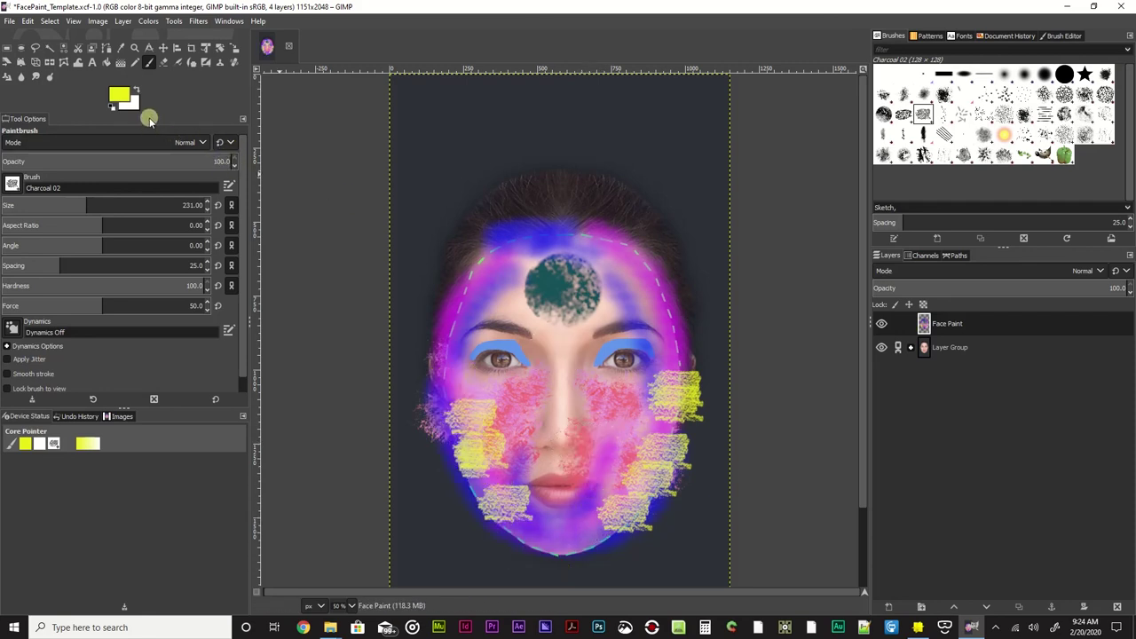
# Smudge the yellow patches on both cheeks with the Charcoal 02 brush, and blend the jaw area with the 2. Hardness 075 brush.
pyautogui.click(36, 78)
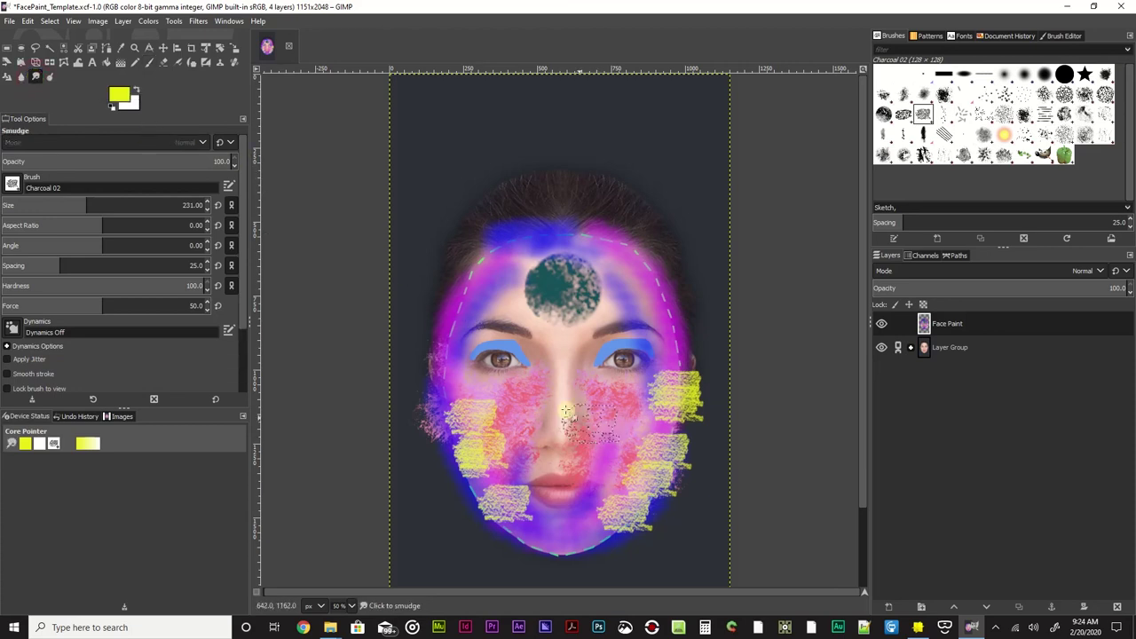
pyautogui.moveTo(489, 414)
pyautogui.mouseDown()
pyautogui.moveTo(483, 472)
pyautogui.moveTo(517, 507)
pyautogui.moveTo(489, 454)
pyautogui.moveTo(505, 511)
pyautogui.moveTo(551, 526)
pyautogui.mouseUp()
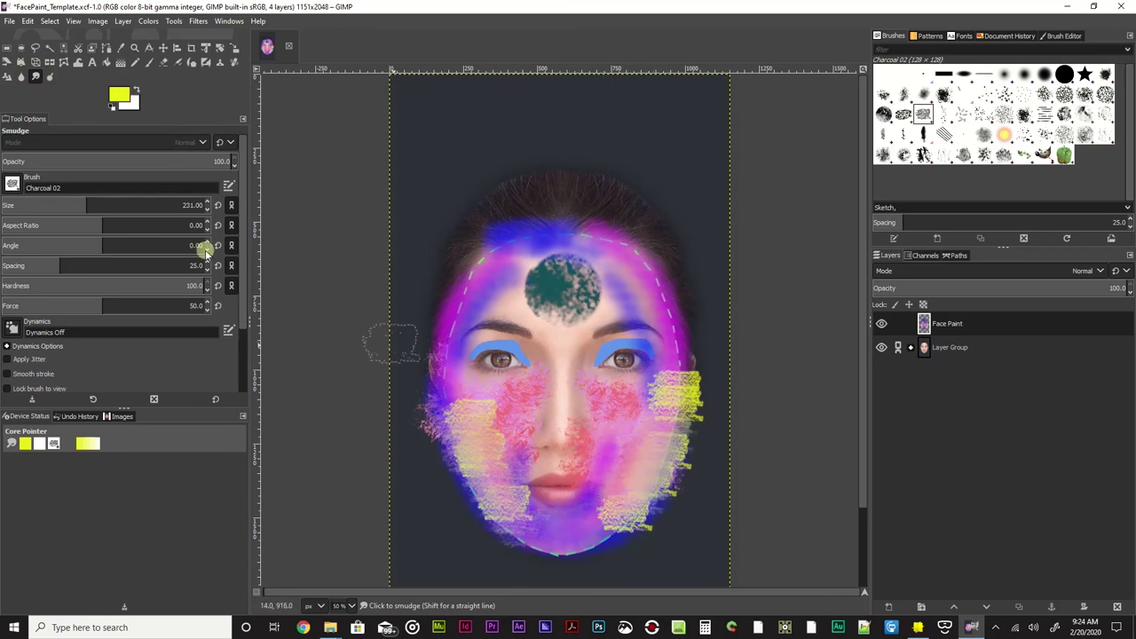
pyautogui.click(12, 182)
pyautogui.click(41, 217)
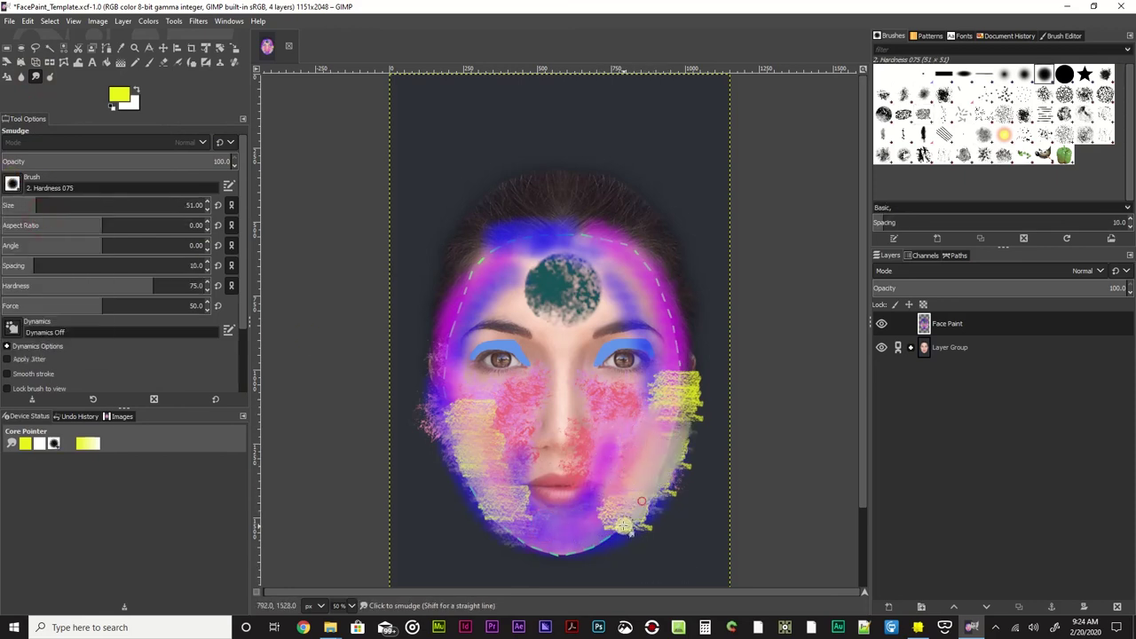
pyautogui.moveTo(624, 527)
pyautogui.mouseDown()
pyautogui.moveTo(591, 537)
pyautogui.moveTo(636, 525)
pyautogui.mouseUp()
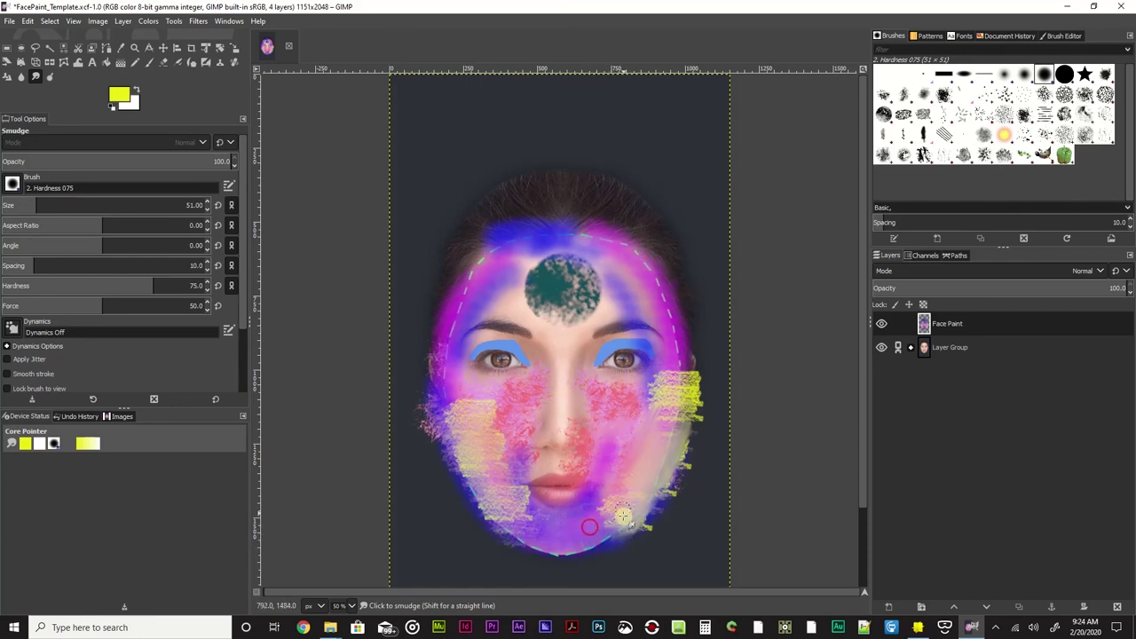
# Smudge the paint down the yellow-patched cheek, along the jaw and over the pink cheek areas with the 2. Hardness 075 brush at size 51.
pyautogui.moveTo(454, 416); pyautogui.dragTo(463, 480)
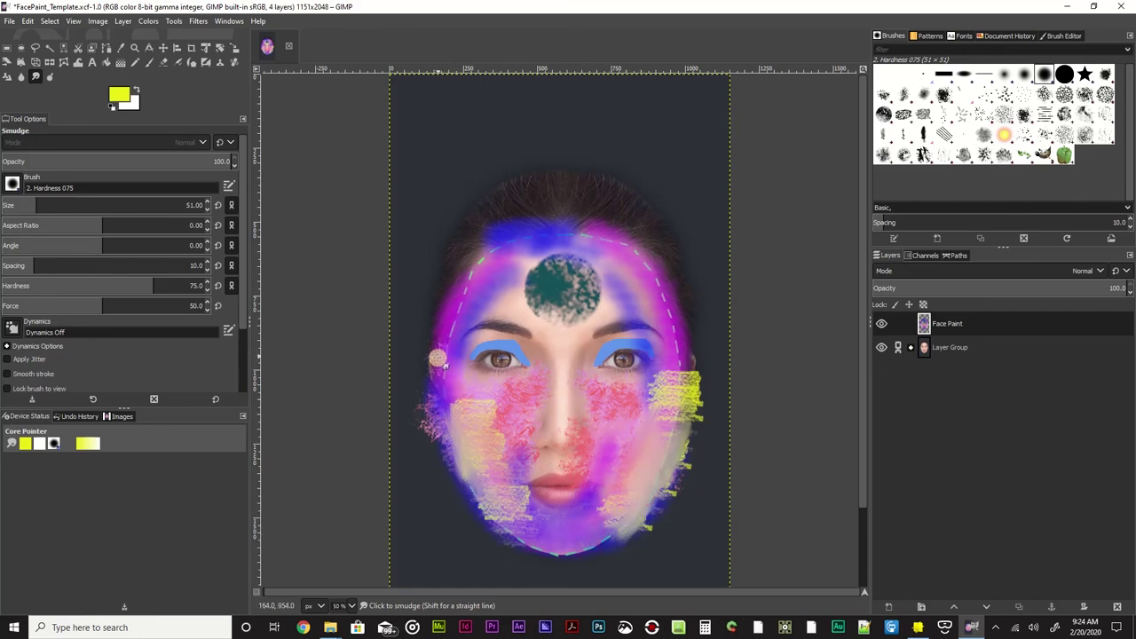
pyautogui.moveTo(506, 531)
pyautogui.mouseDown()
pyautogui.moveTo(483, 471)
pyautogui.moveTo(524, 550)
pyautogui.moveTo(469, 469)
pyautogui.mouseUp()
pyautogui.moveTo(492, 507)
pyautogui.mouseDown()
pyautogui.moveTo(576, 510)
pyautogui.moveTo(531, 554)
pyautogui.moveTo(625, 531)
pyautogui.mouseUp()
pyautogui.moveTo(589, 454)
pyautogui.mouseDown()
pyautogui.moveTo(510, 428)
pyautogui.moveTo(502, 402)
pyautogui.moveTo(509, 489)
pyautogui.moveTo(488, 391)
pyautogui.mouseUp()
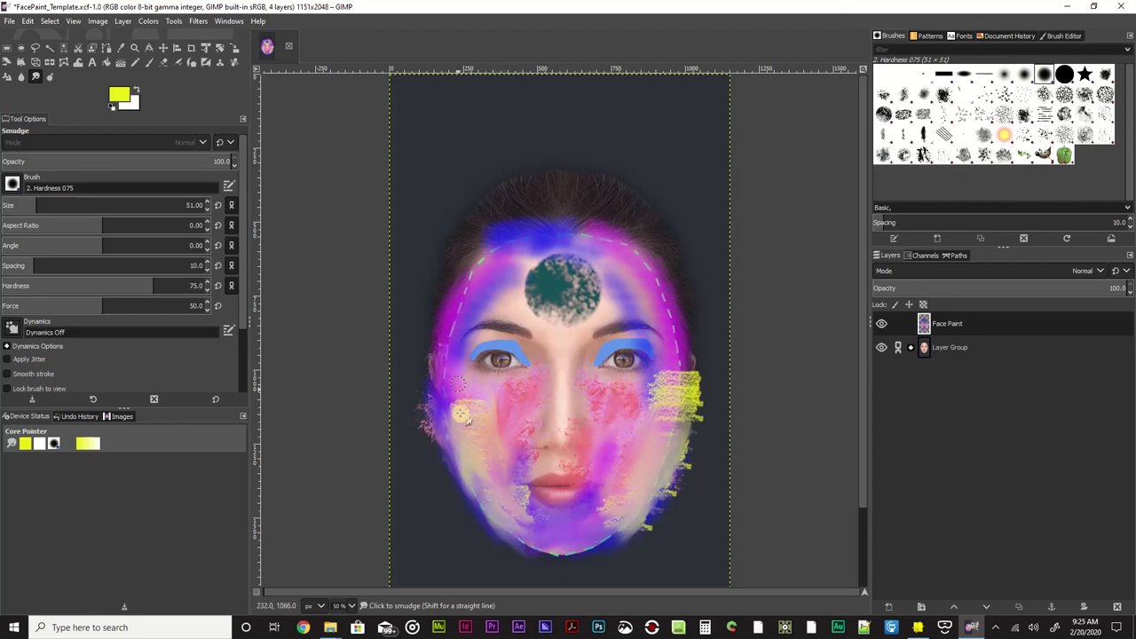
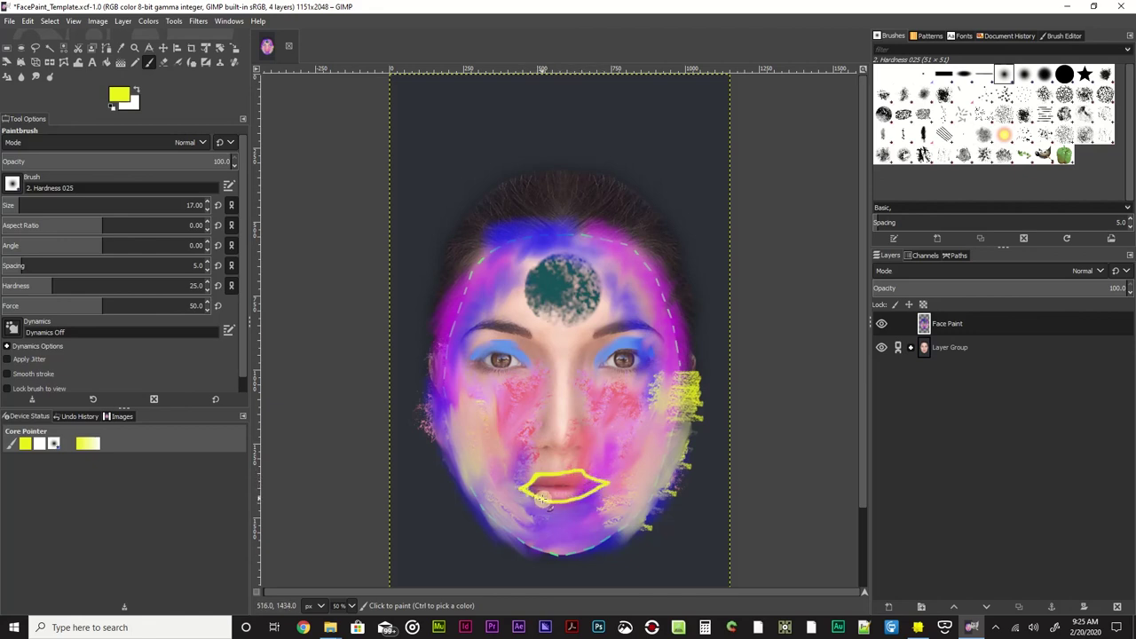
# Set the Paintbrush size to 27 and thicken the yellow outline around the lips with the 2. Hardness 025 brush.
pyautogui.moveTo(20, 205); pyautogui.dragTo(50, 205)
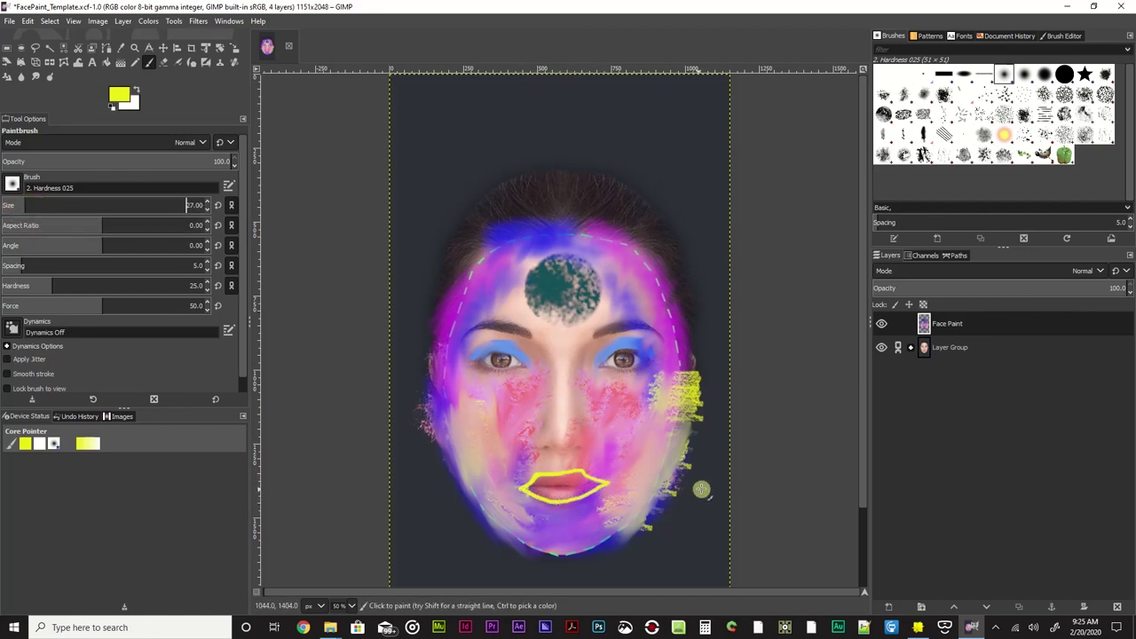
pyautogui.moveTo(612, 486)
pyautogui.mouseDown()
pyautogui.moveTo(582, 501)
pyautogui.moveTo(516, 490)
pyautogui.moveTo(526, 480)
pyautogui.moveTo(519, 491)
pyautogui.moveTo(614, 491)
pyautogui.moveTo(569, 469)
pyautogui.moveTo(526, 471)
pyautogui.moveTo(579, 469)
pyautogui.moveTo(513, 484)
pyautogui.mouseUp()
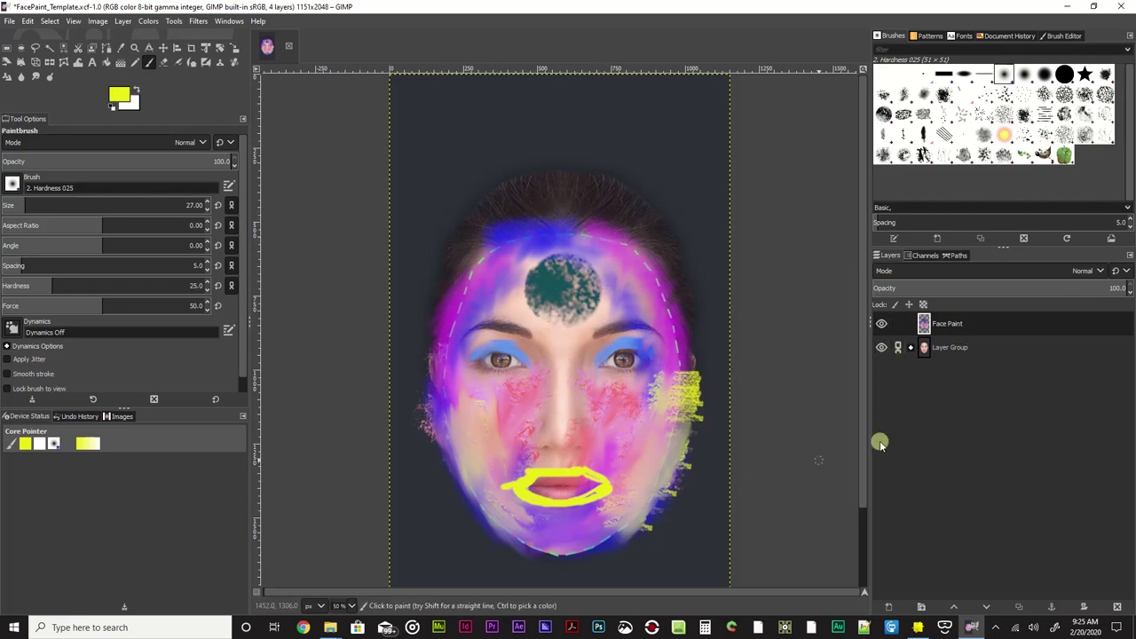
# Hide the Layer Group with the reference face so only the Face Paint layer shows on transparency.
pyautogui.click(938, 347)
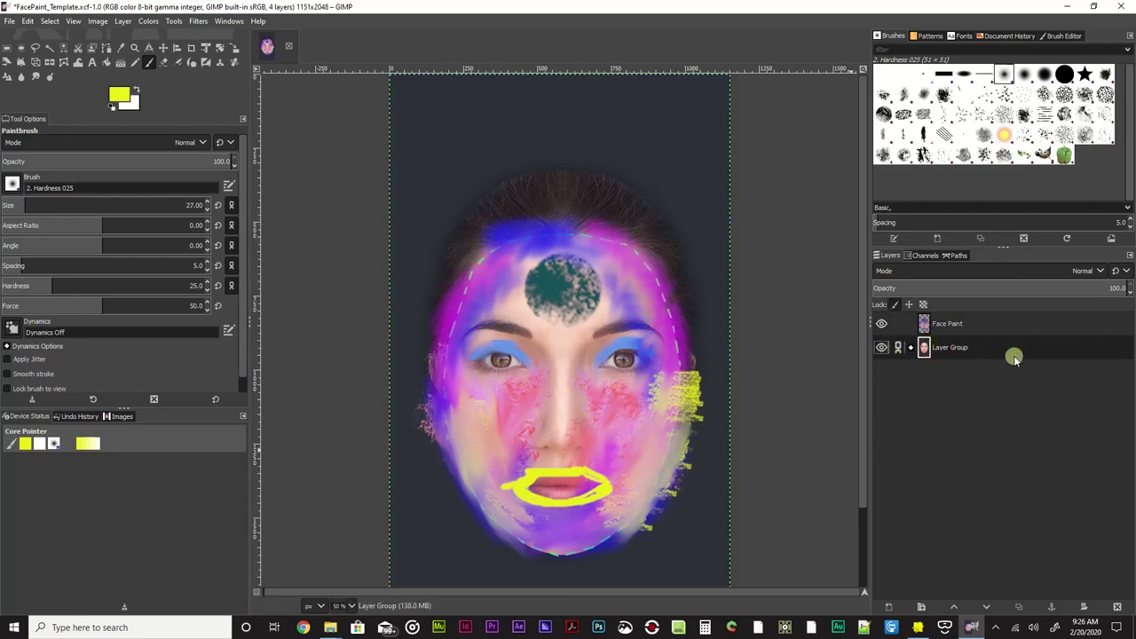
pyautogui.click(882, 347)
pyautogui.click(881, 347)
pyautogui.click(881, 347)
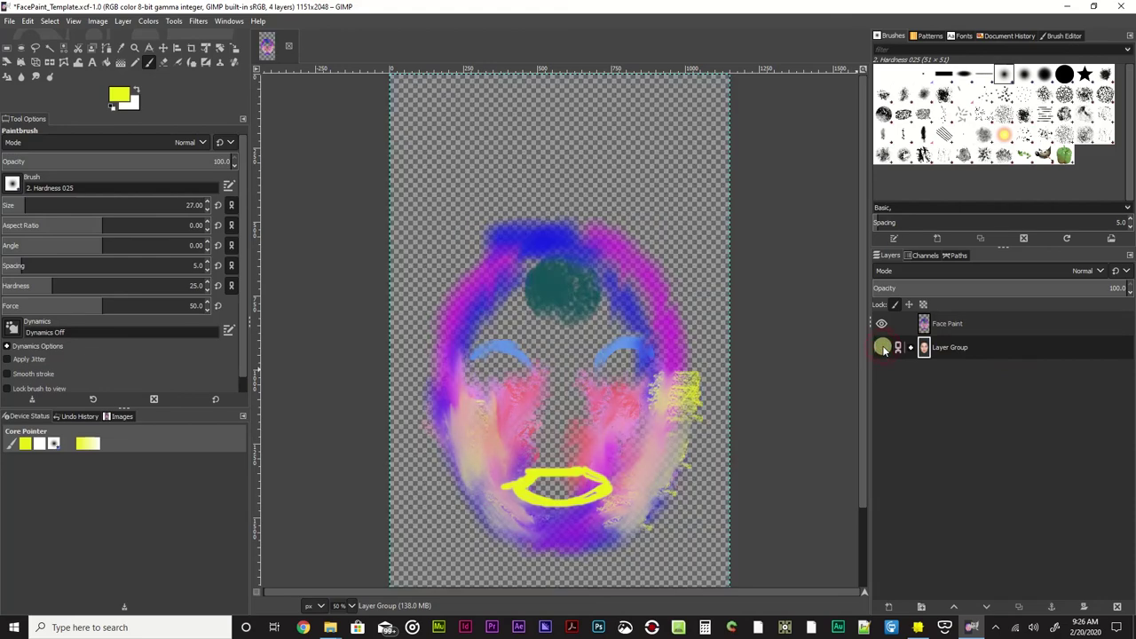
pyautogui.click(882, 348)
pyautogui.click(881, 347)
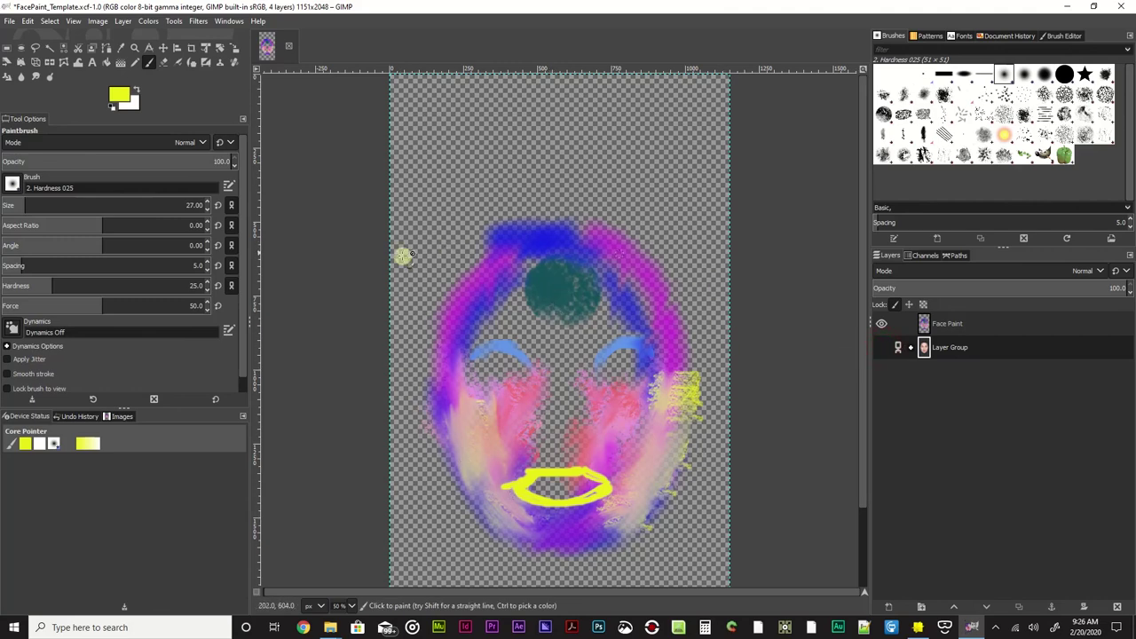
pyautogui.click(881, 347)
pyautogui.click(882, 348)
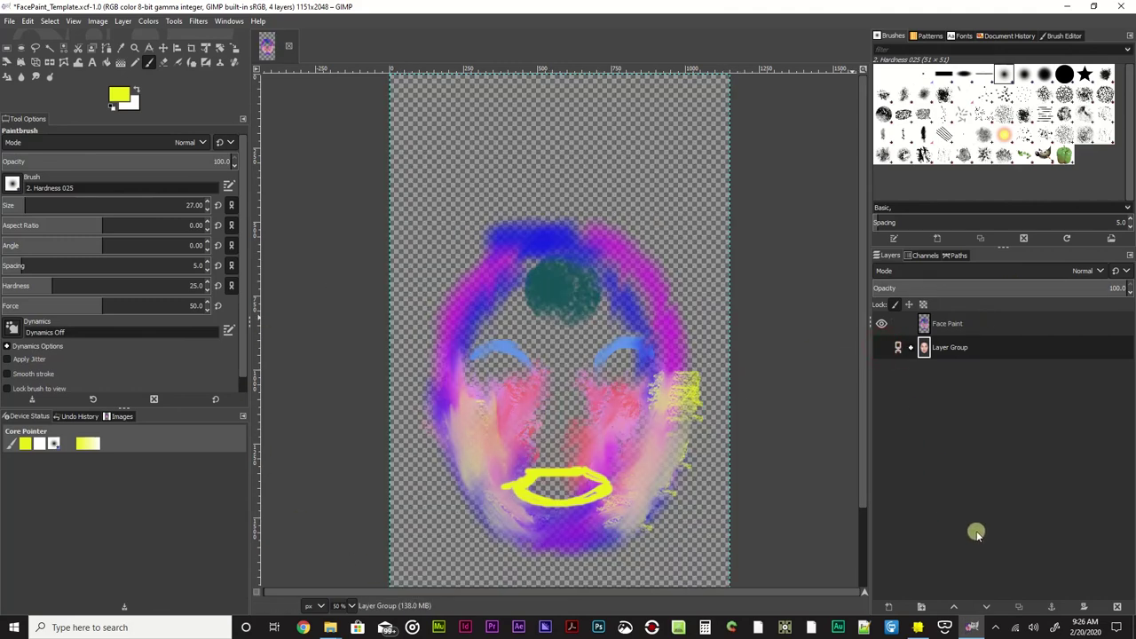
# Begin exporting the image and choose PNG image as the file type.
pyautogui.click(12, 21)
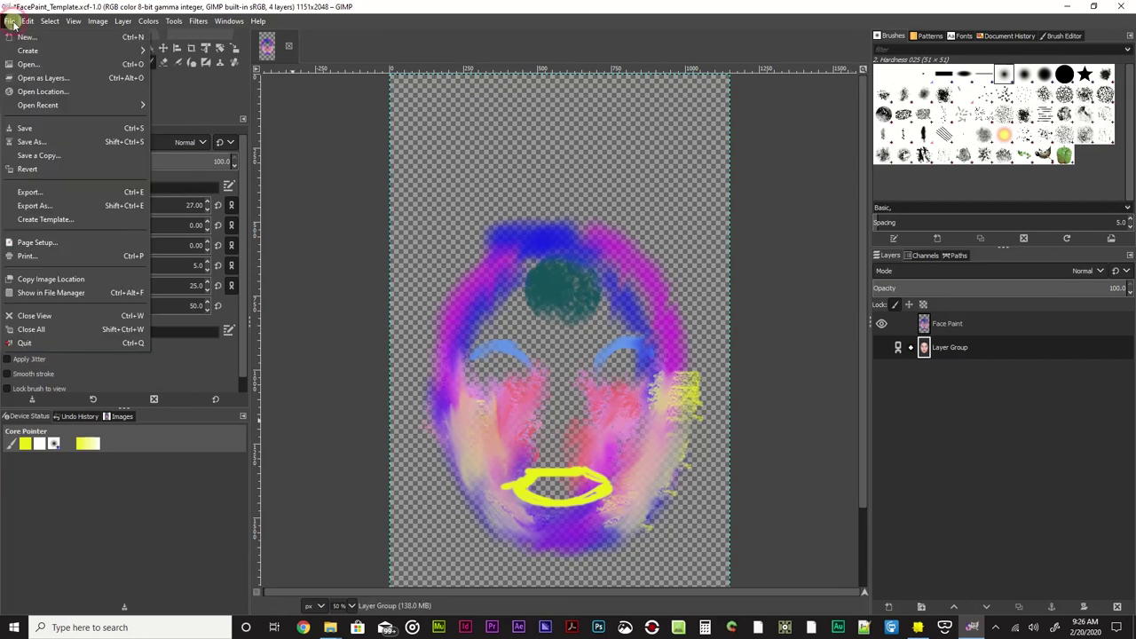
pyautogui.click(90, 192)
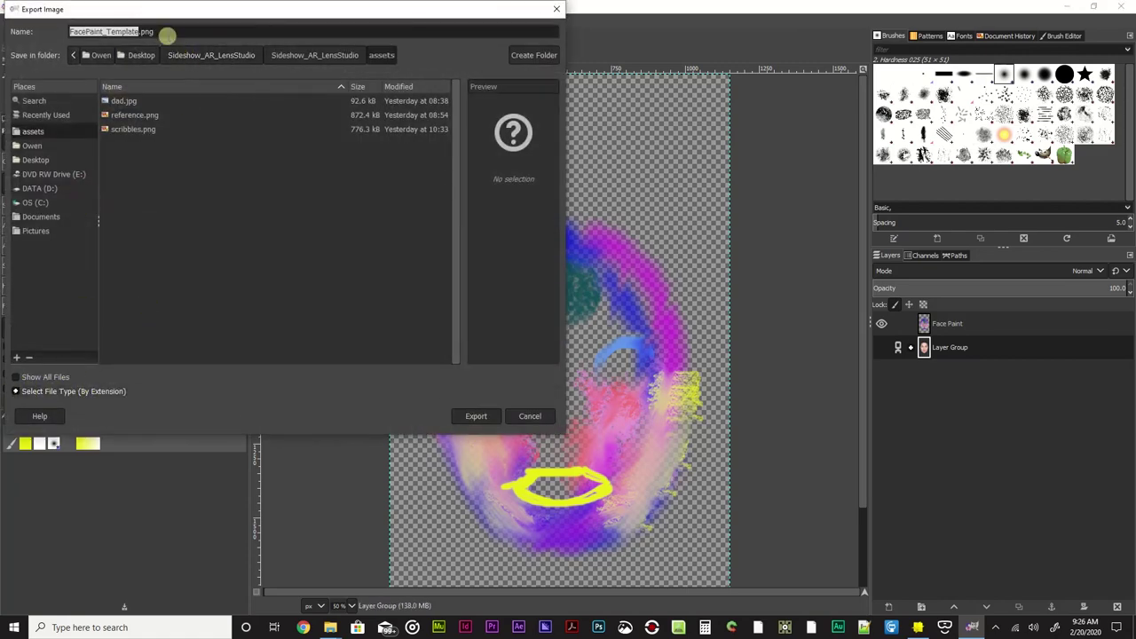
pyautogui.moveTo(168, 20); pyautogui.dragTo(268, 65)
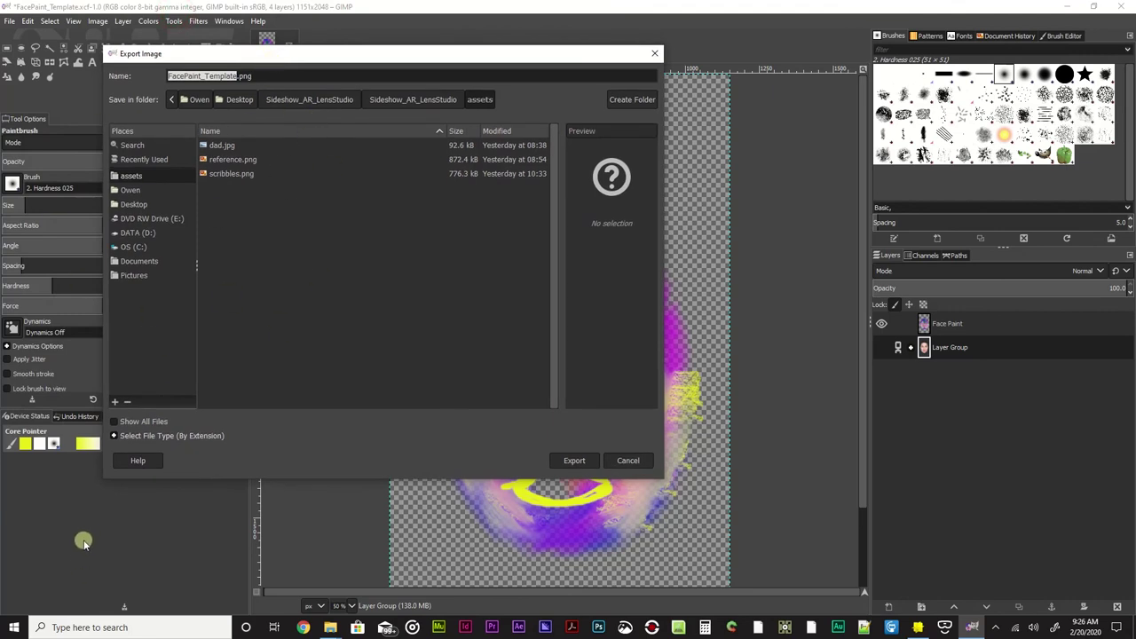
pyautogui.click(114, 436)
pyautogui.scroll(-3, 241, 410)
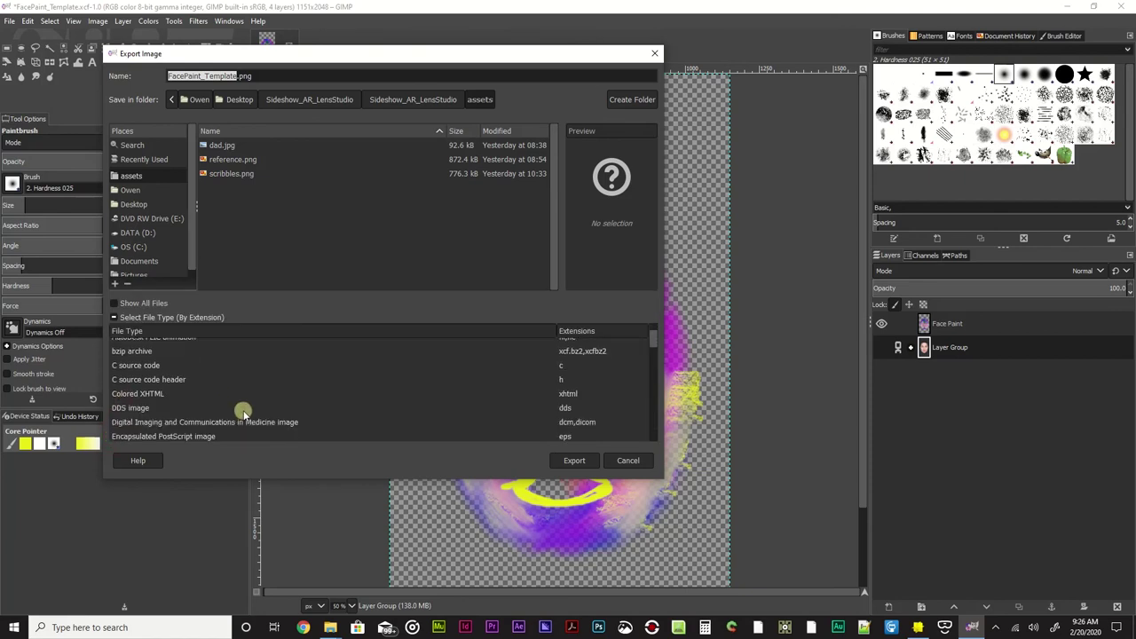
pyautogui.scroll(-10, 243, 410)
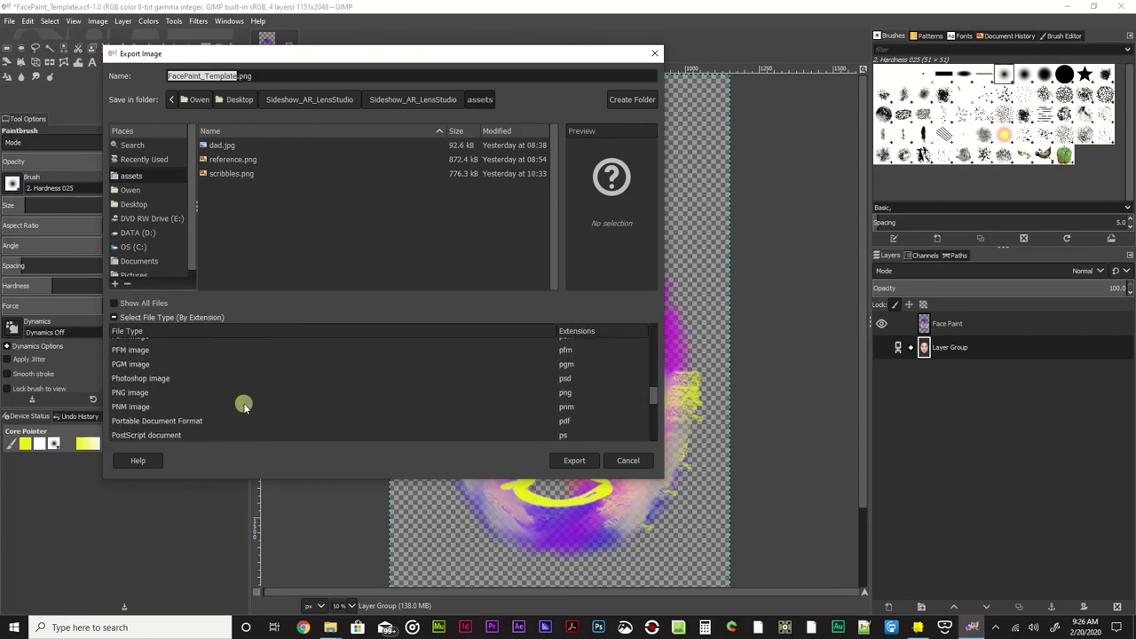
pyautogui.click(130, 392)
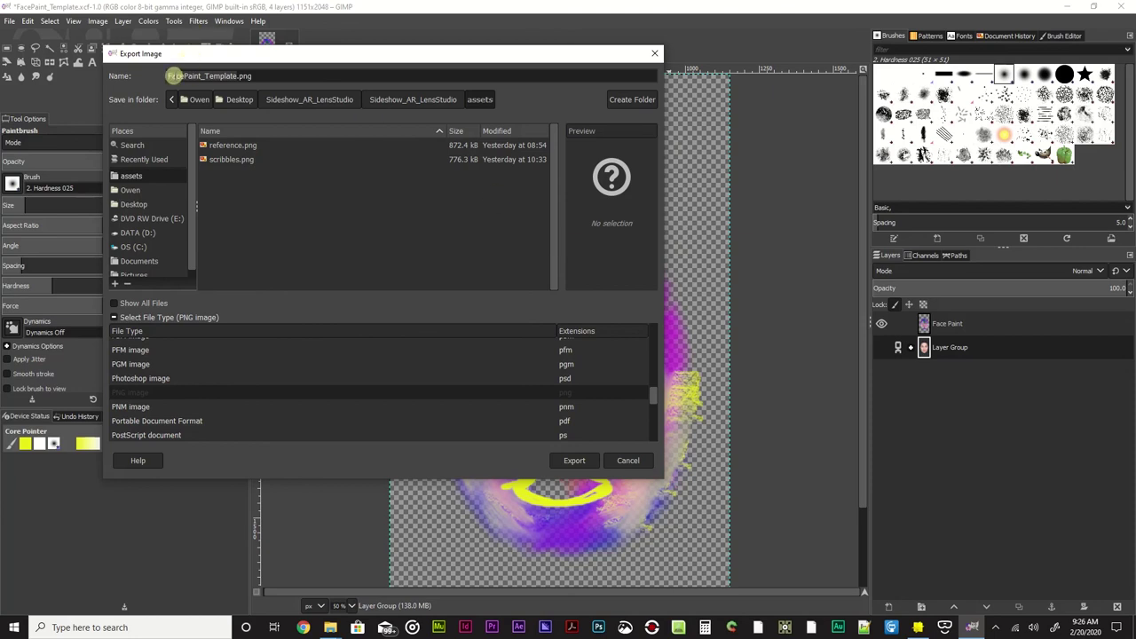
# Name the export file smudgyUgly.png.
pyautogui.doubleClick(182, 77)
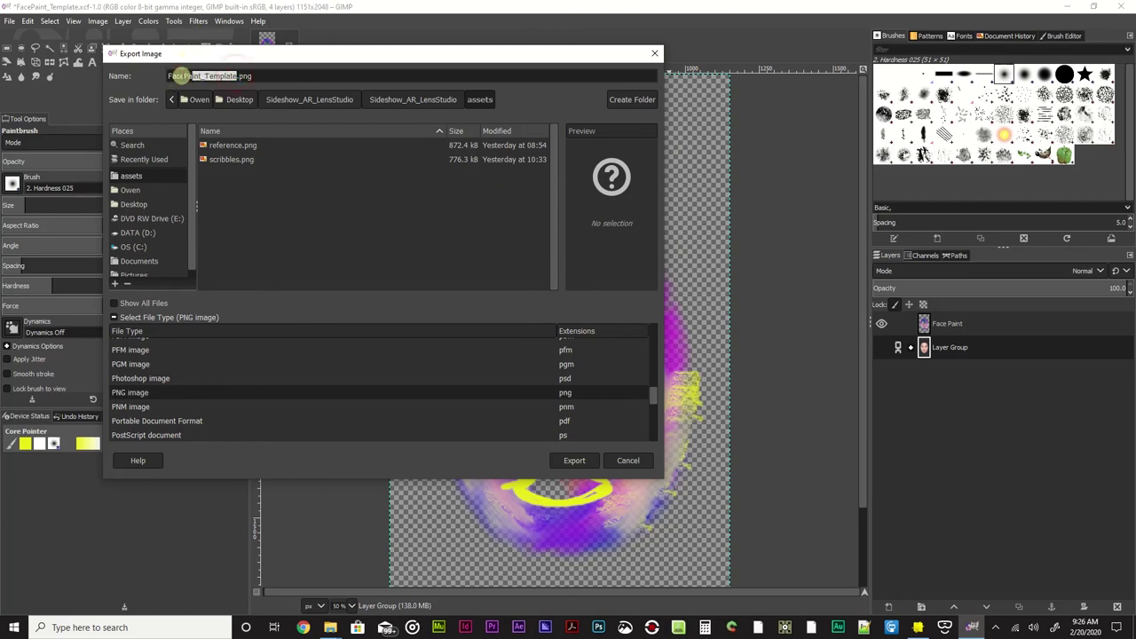
pyautogui.write('smudgyU')
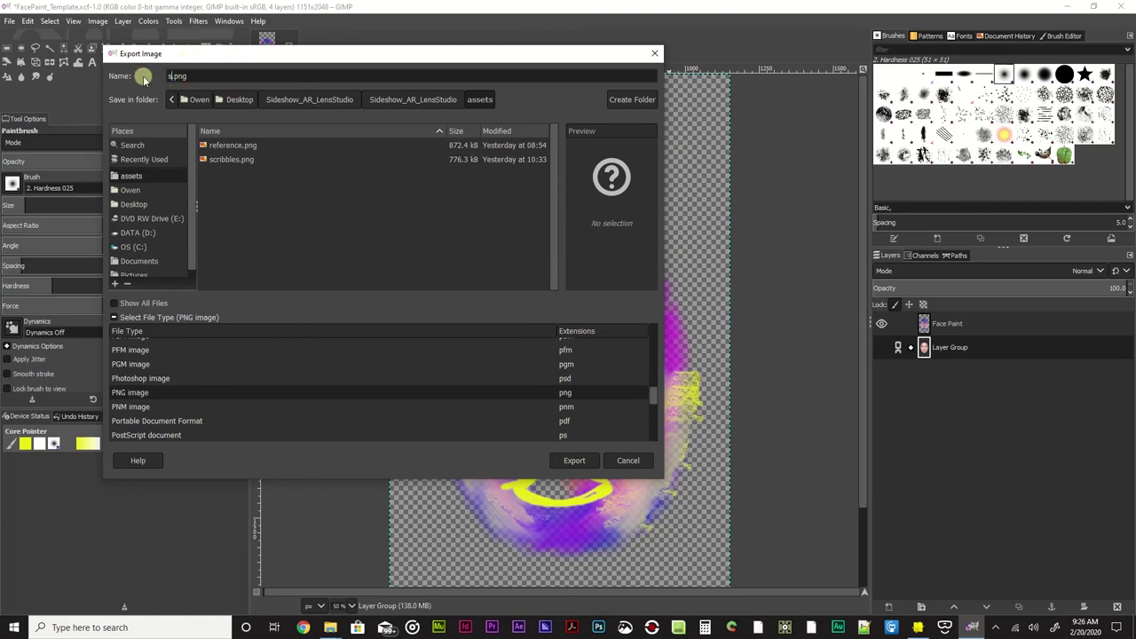
pyautogui.write('gly')
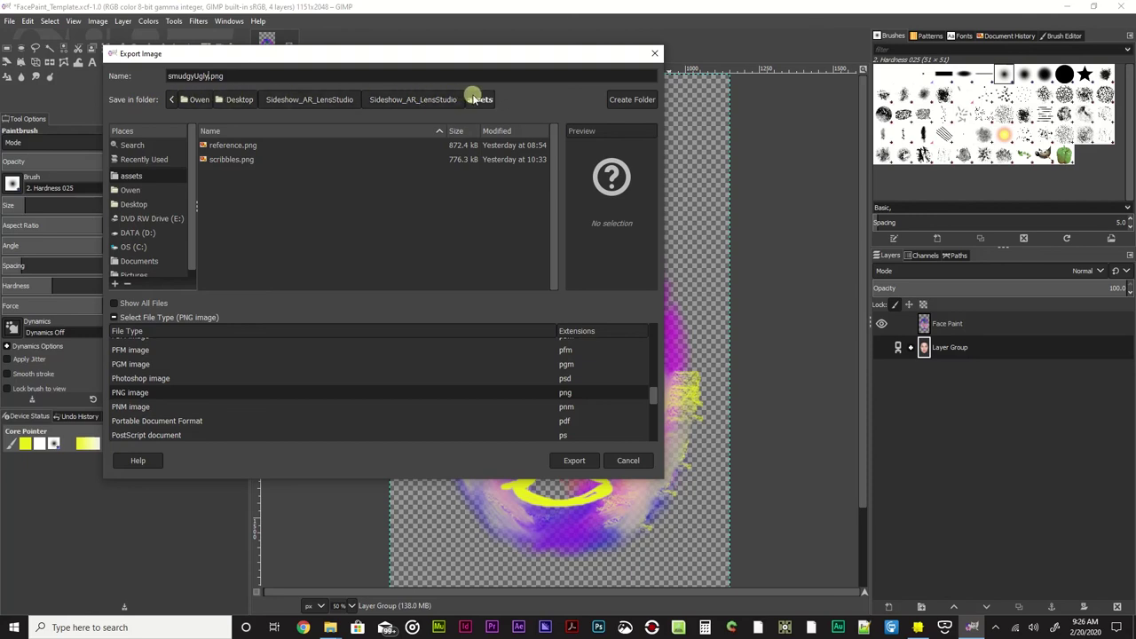
# Look through the parent Sideshow_AR_LensStudio folder, the home folder and Desktop as export locations, and return to the assets folder.
pyautogui.click(417, 101)
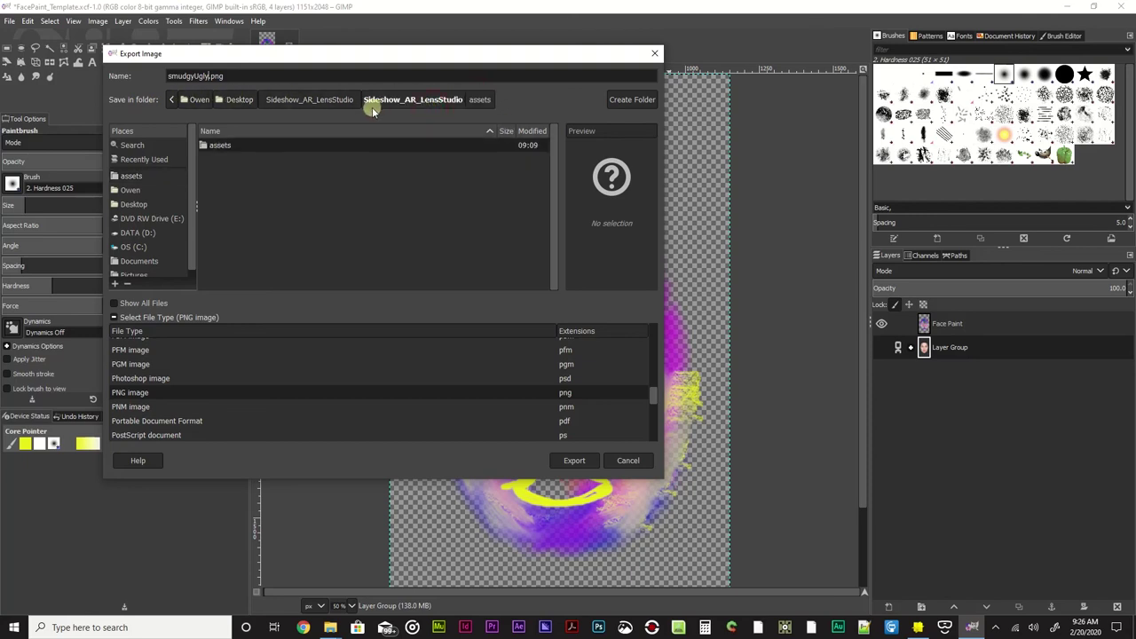
pyautogui.doubleClick(220, 147)
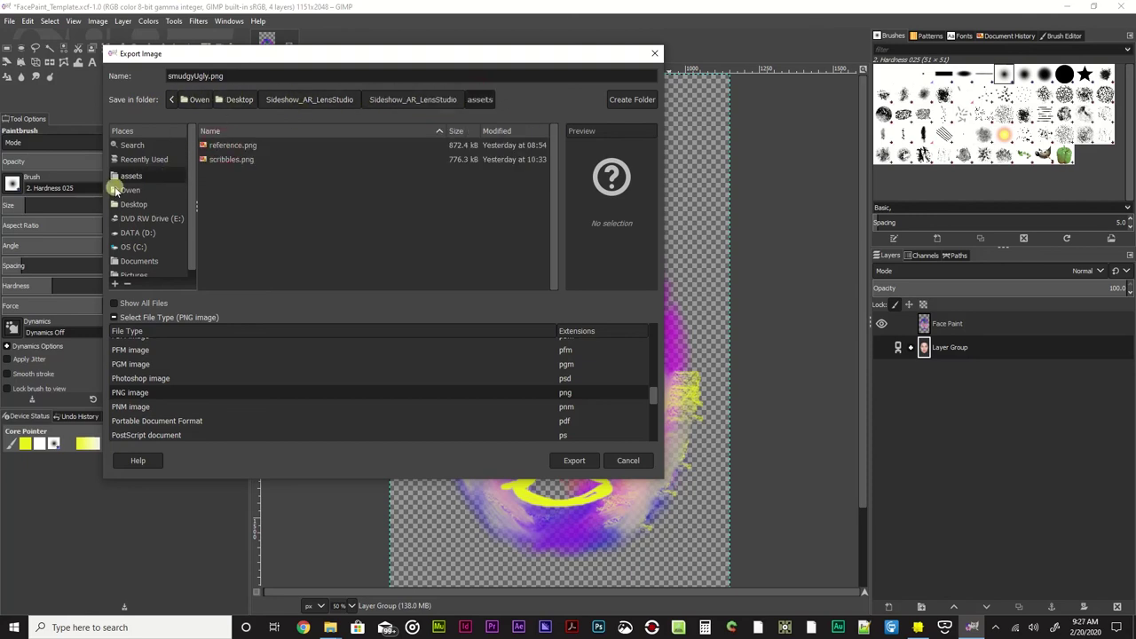
pyautogui.click(129, 175)
pyautogui.click(131, 190)
pyautogui.click(133, 176)
pyautogui.click(145, 204)
pyautogui.scroll(-6, 267, 189)
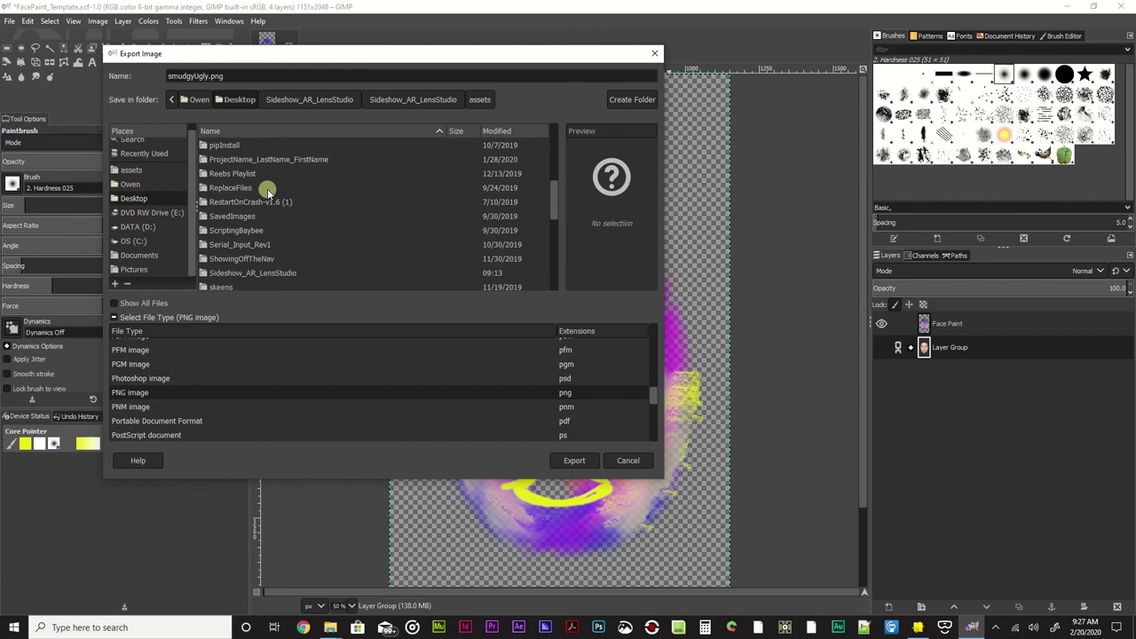
pyautogui.click(452, 98)
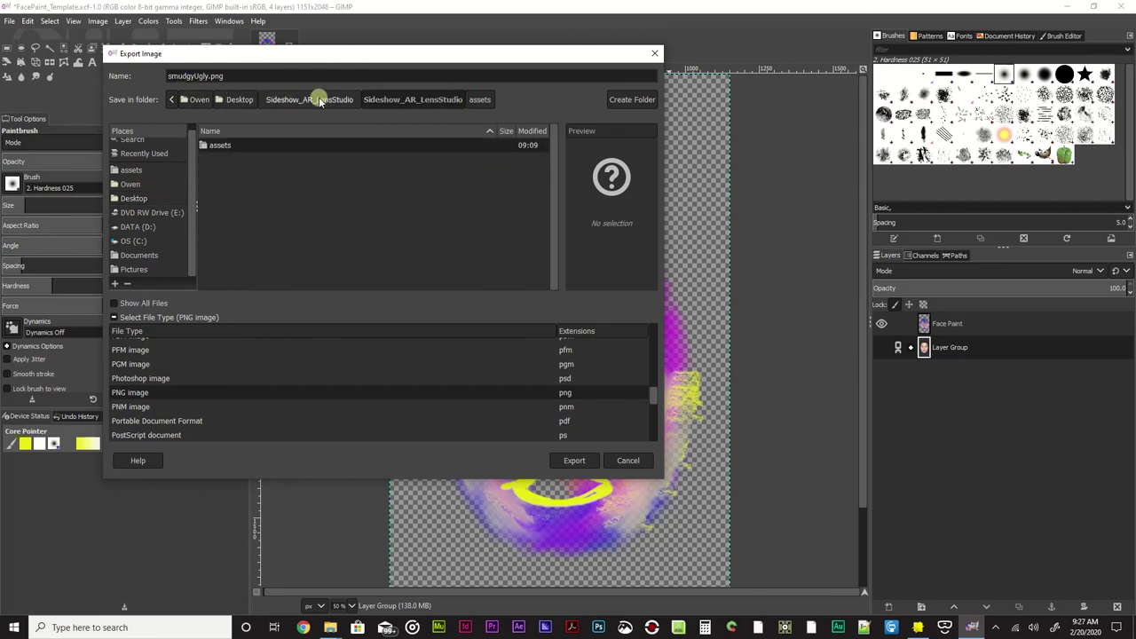
pyautogui.click(487, 98)
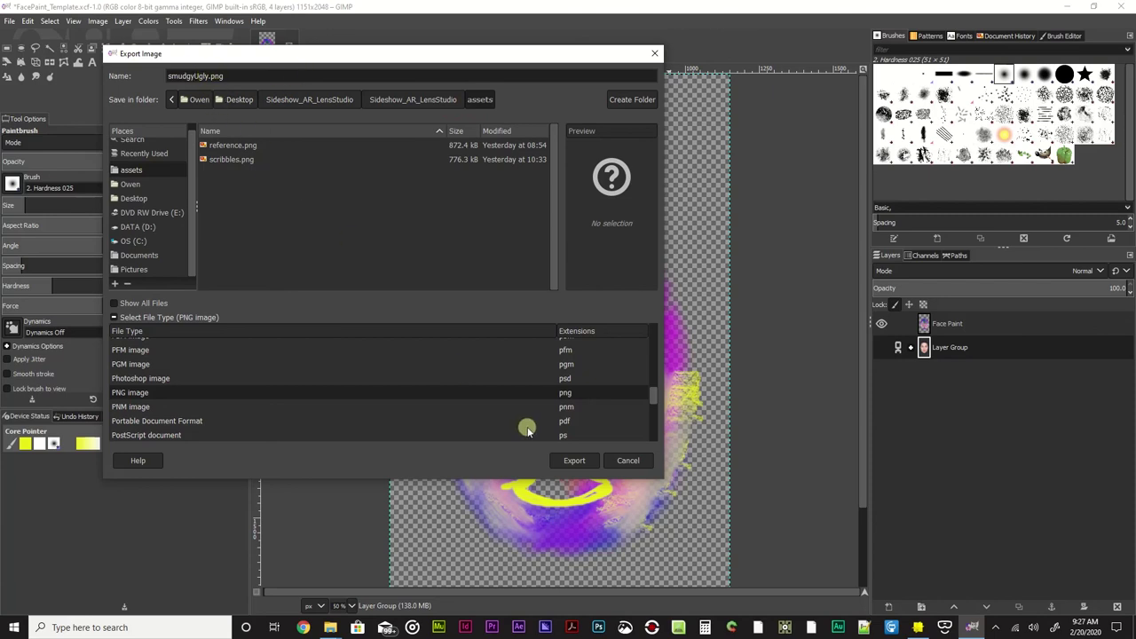
# Export the PNG into the assets folder with the default PNG options.
pyautogui.click(583, 464)
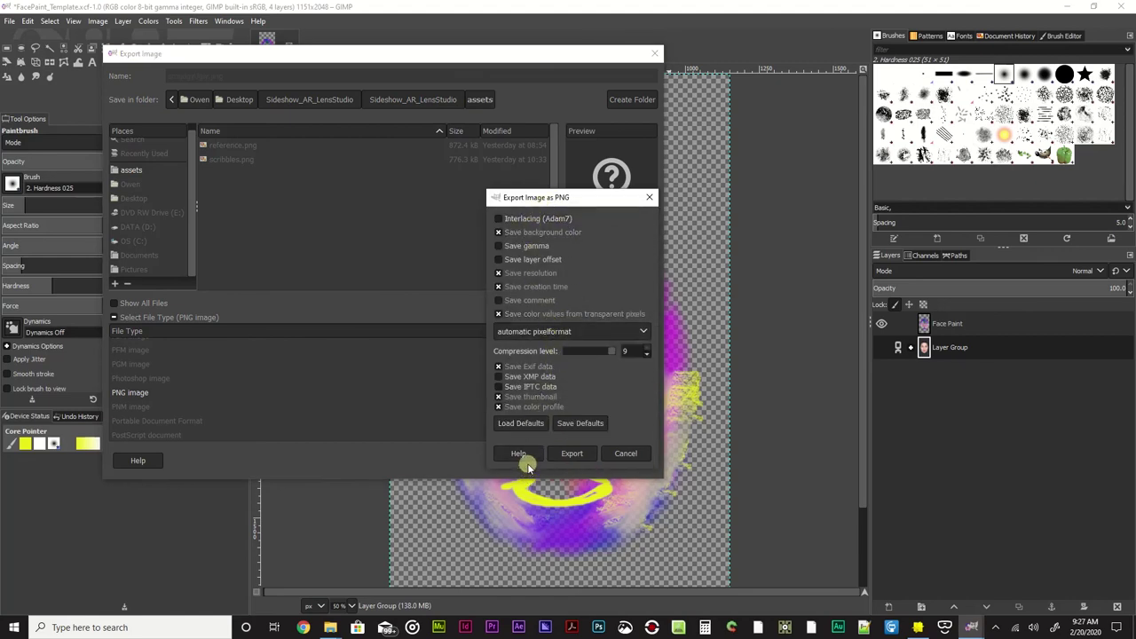
pyautogui.click(573, 454)
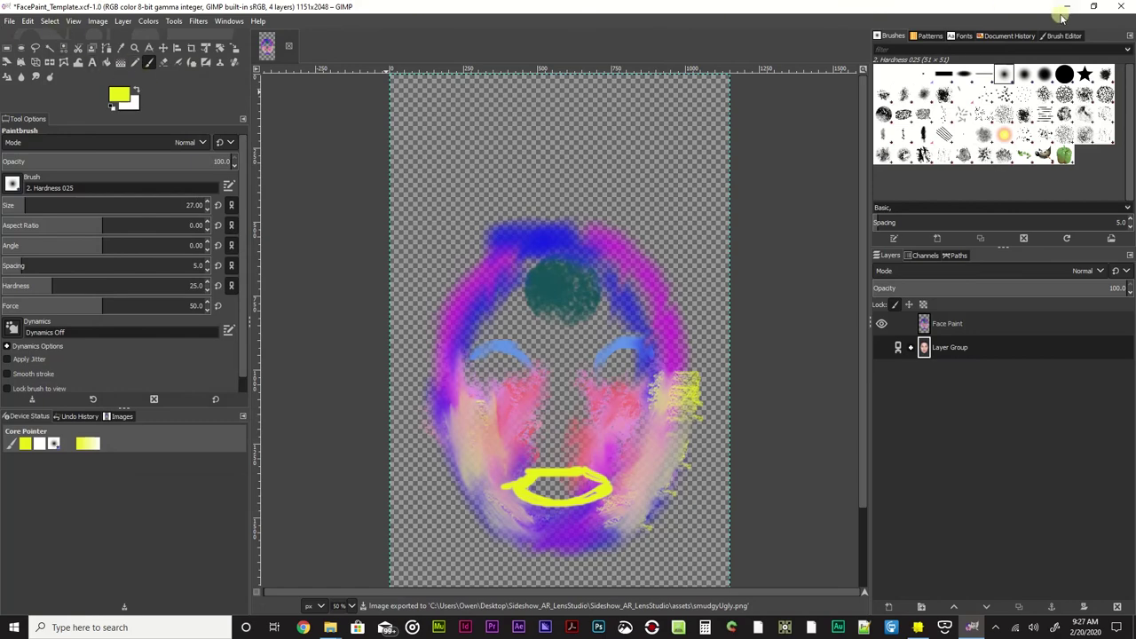
# Save the project under the new name FacePaint_Updated.xcf in the assets folder.
pyautogui.click(9, 20)
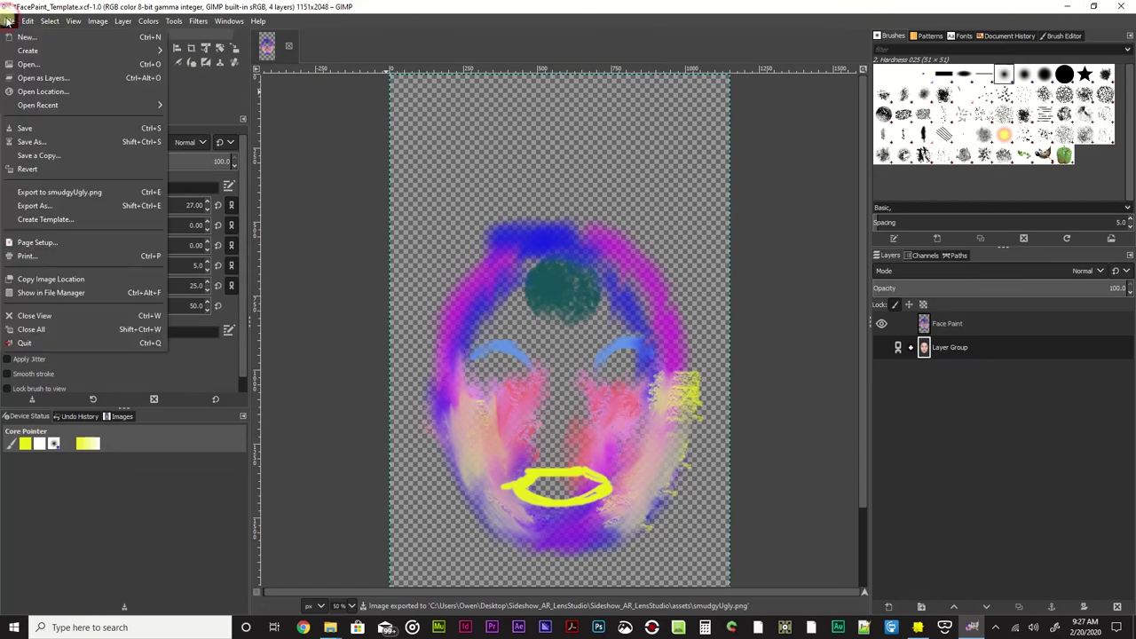
pyautogui.click(68, 142)
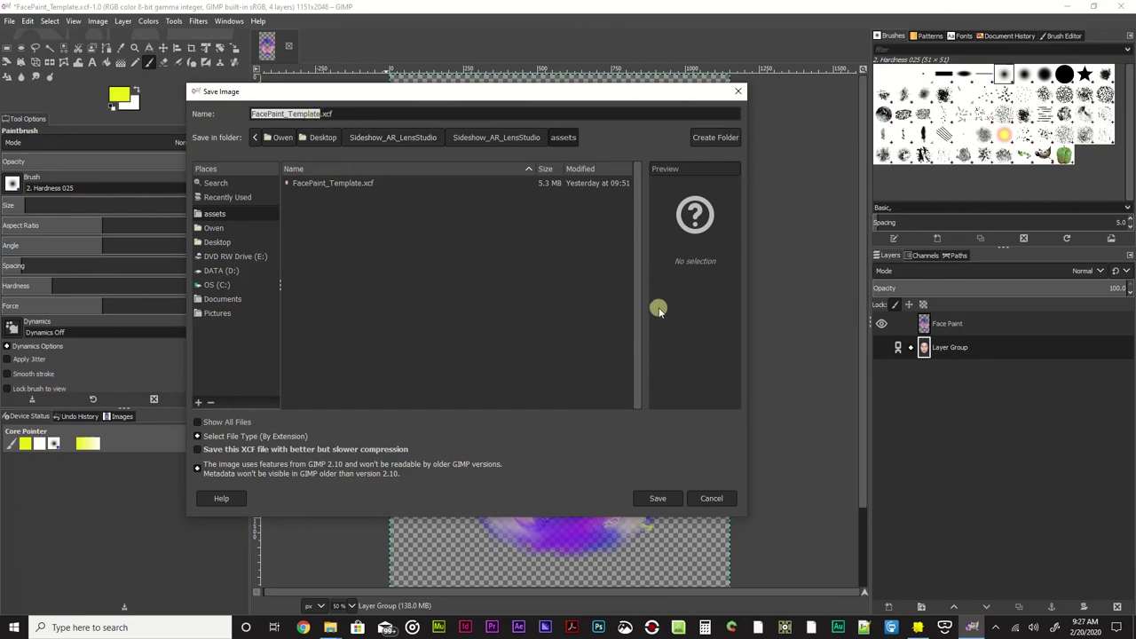
pyautogui.click(300, 114)
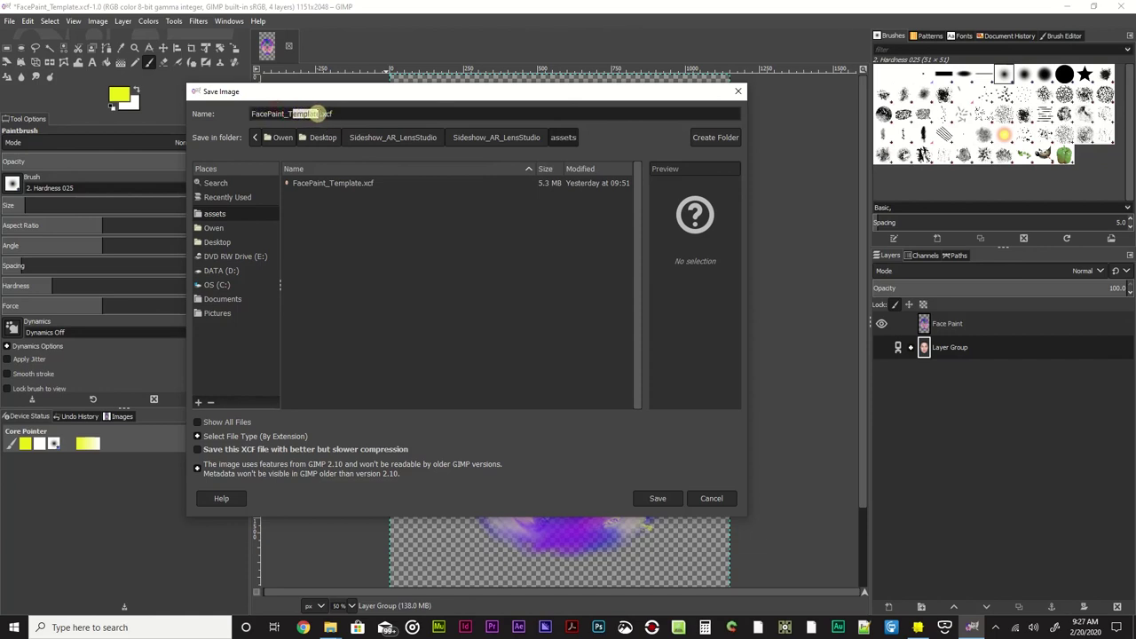
pyautogui.write('Upd')
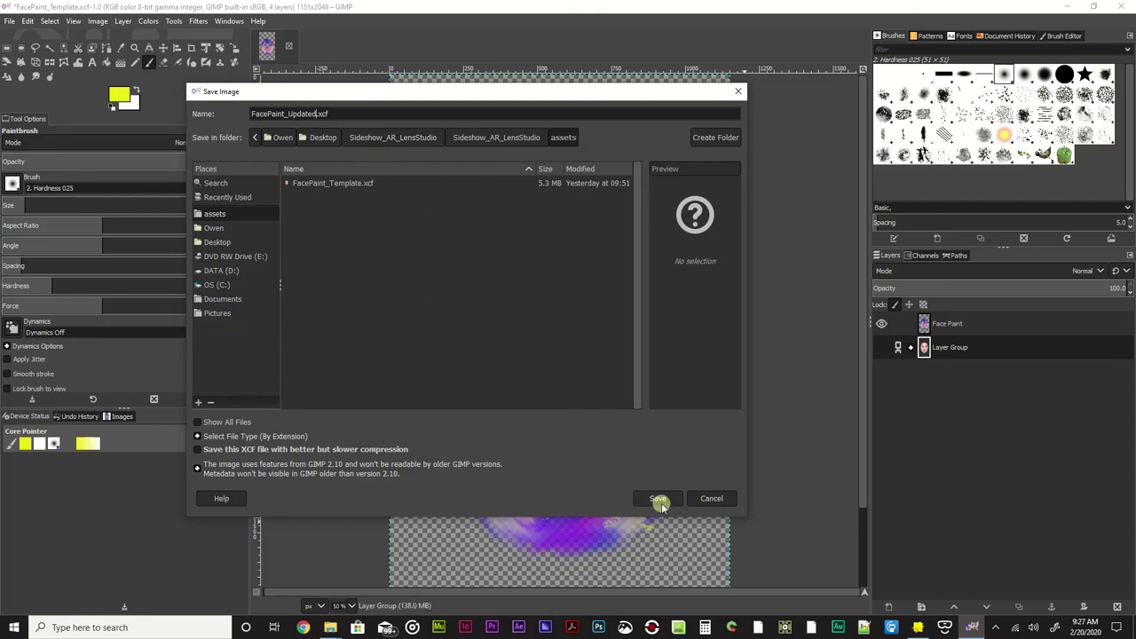
pyautogui.click(659, 499)
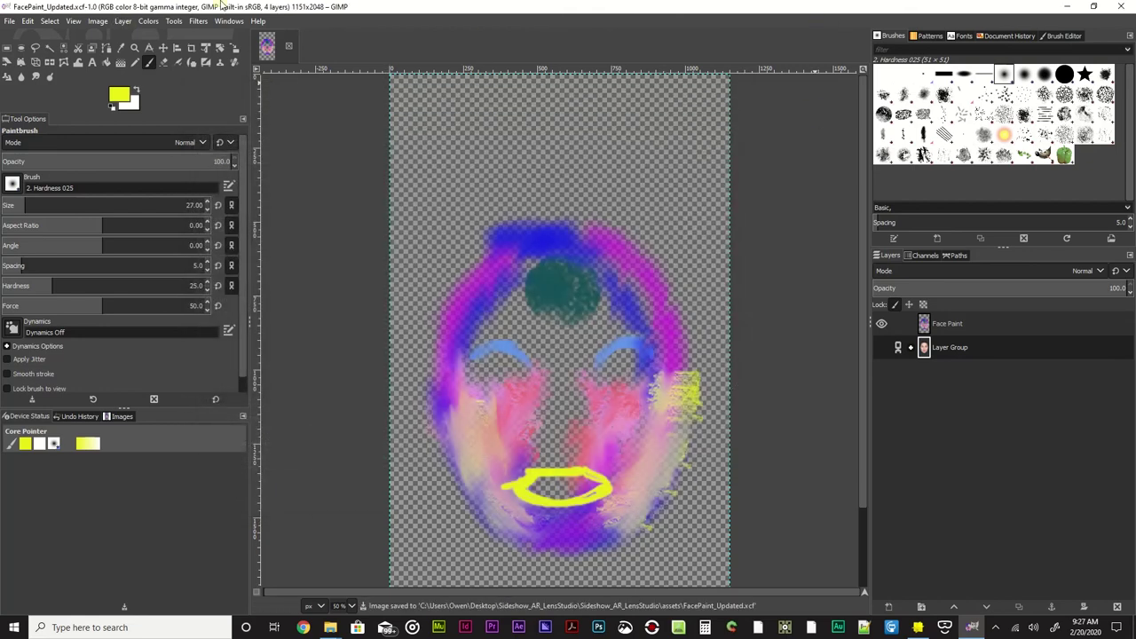
# Close GIMP and switch to the Sideshow_Workshop_Lense project in Lens Studio.
pyautogui.click(1126, 9)
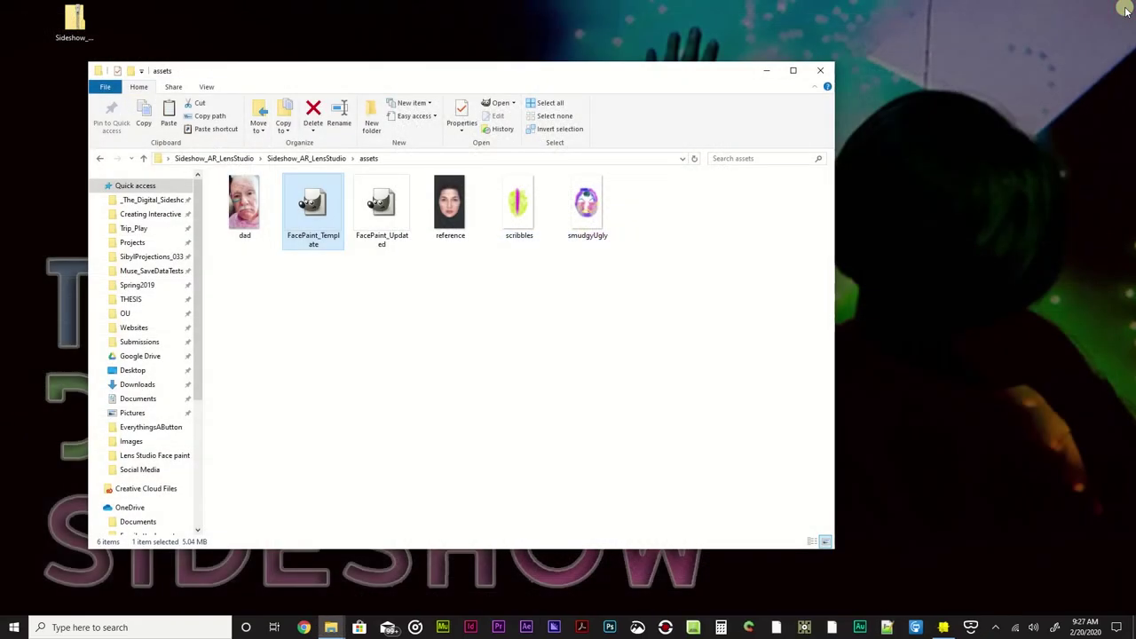
pyautogui.click(687, 297)
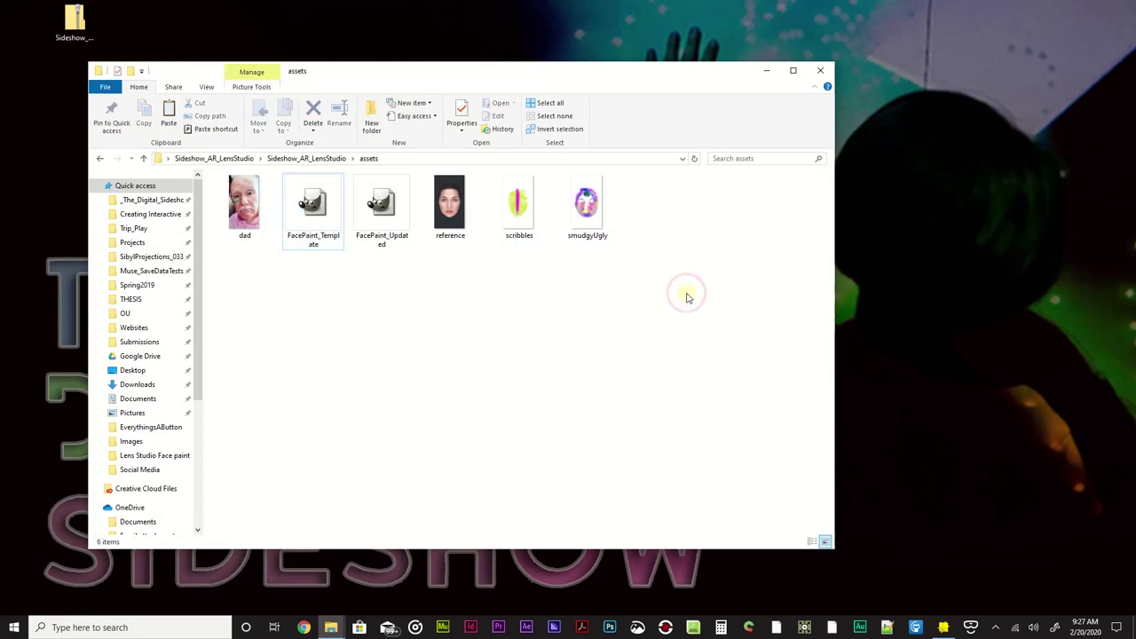
pyautogui.click(943, 628)
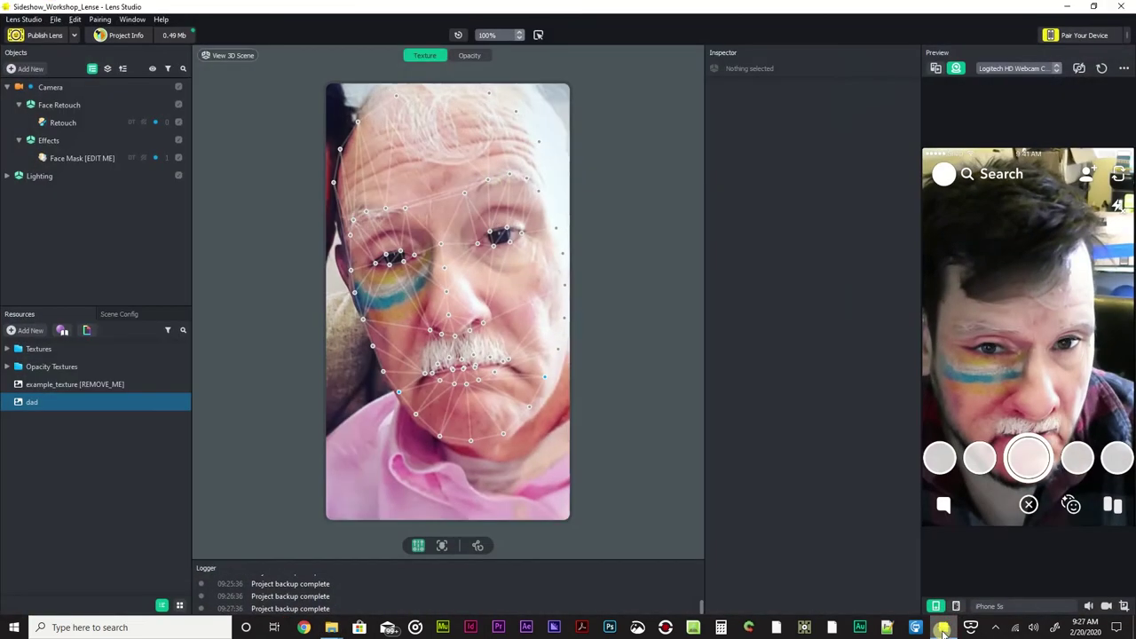
pyautogui.click(943, 628)
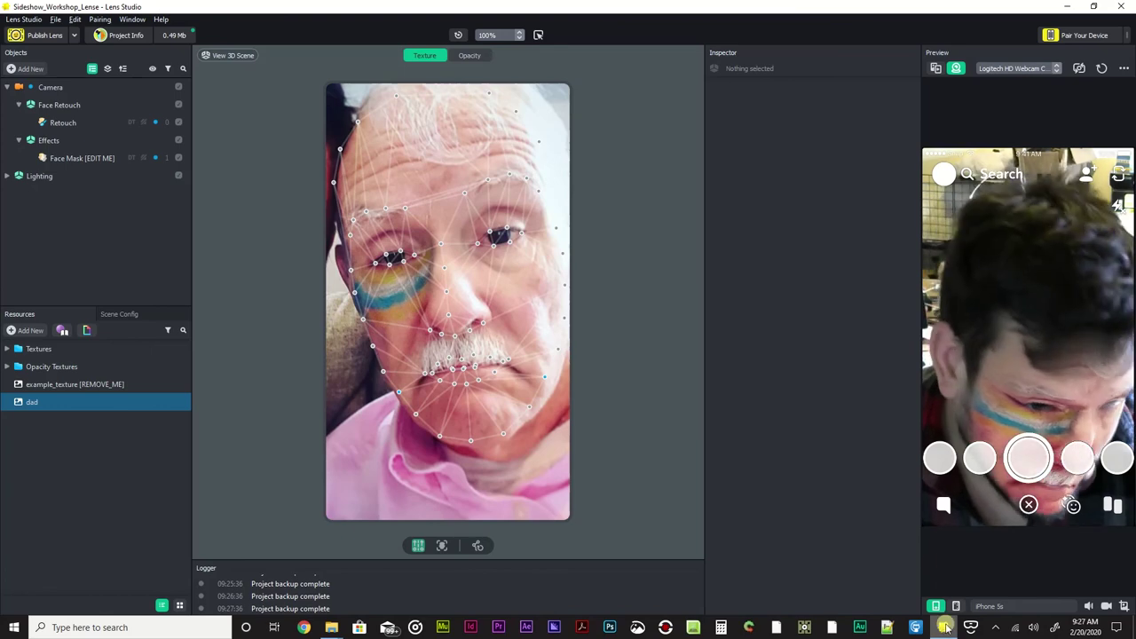
pyautogui.click(943, 628)
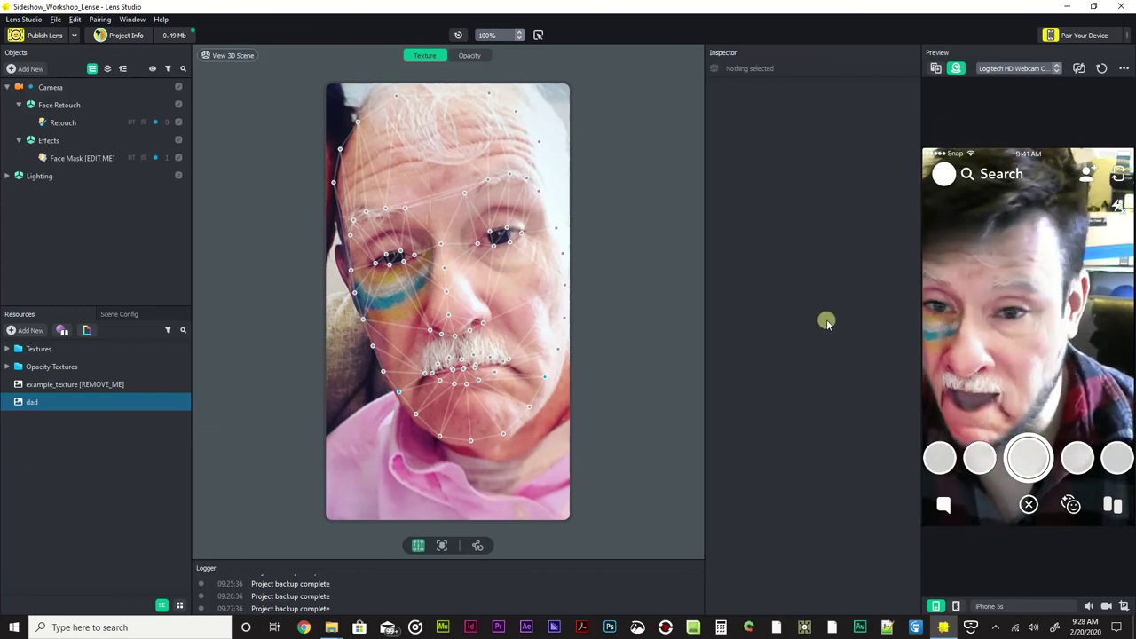
# Import the smudgyUgly image from the assets folder inside Sideshow_AR_LensStudio into the project resources.
pyautogui.click(30, 333)
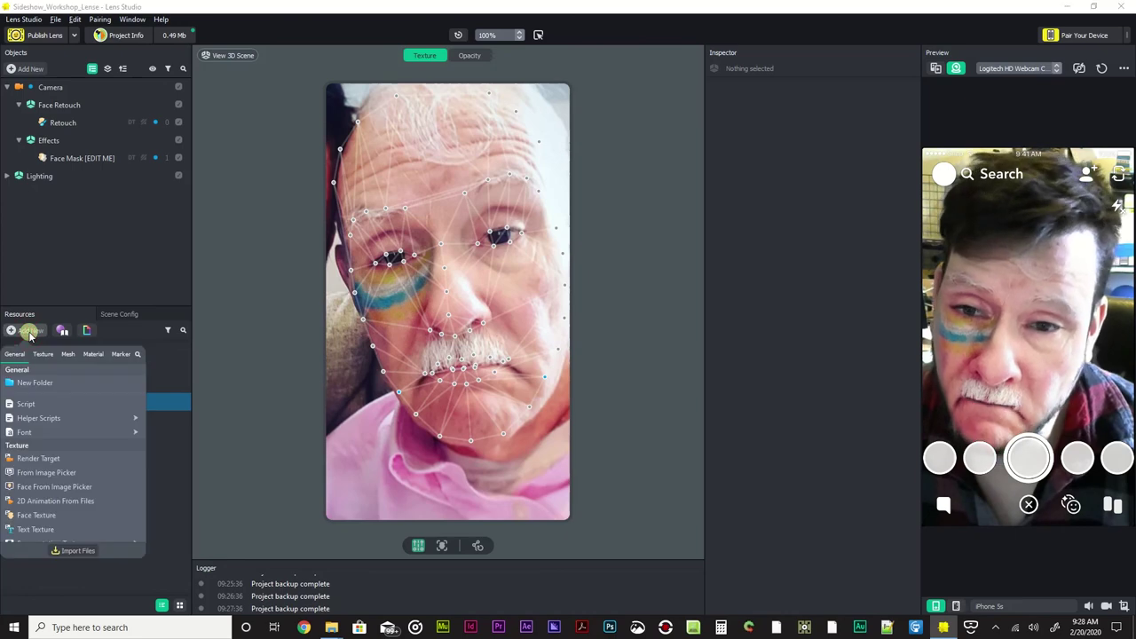
pyautogui.click(70, 551)
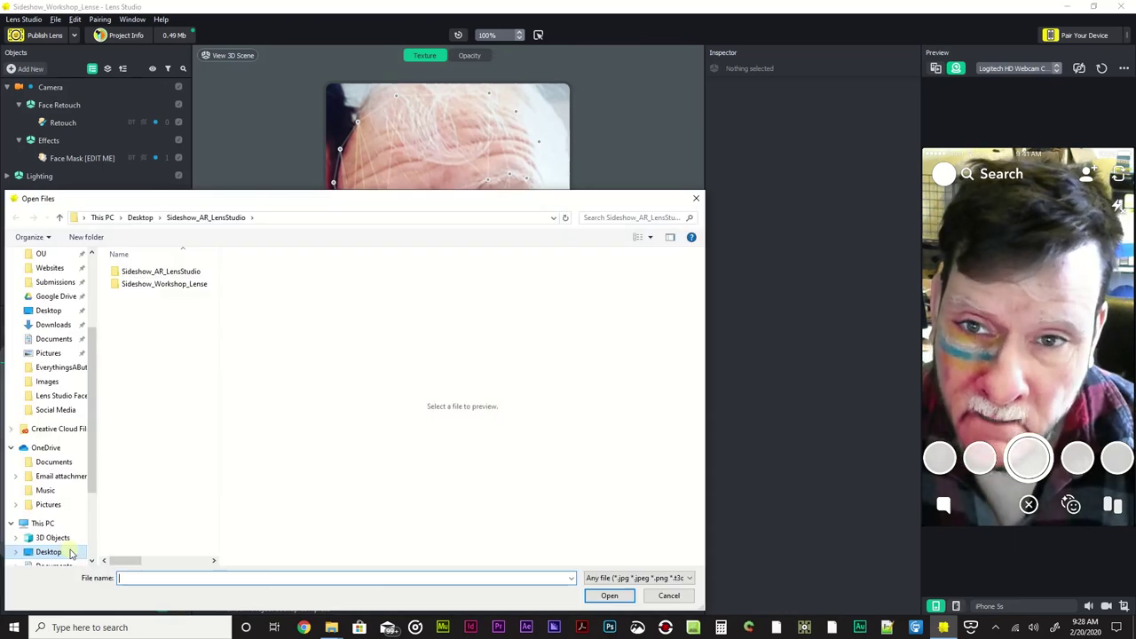
pyautogui.click(148, 218)
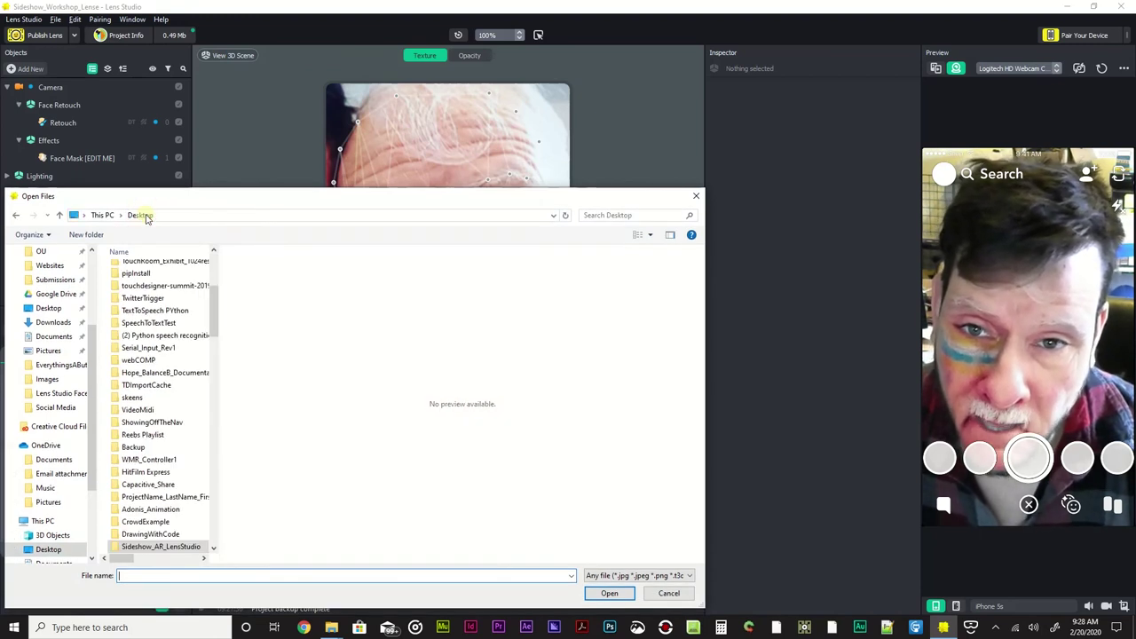
pyautogui.doubleClick(178, 546)
pyautogui.doubleClick(189, 269)
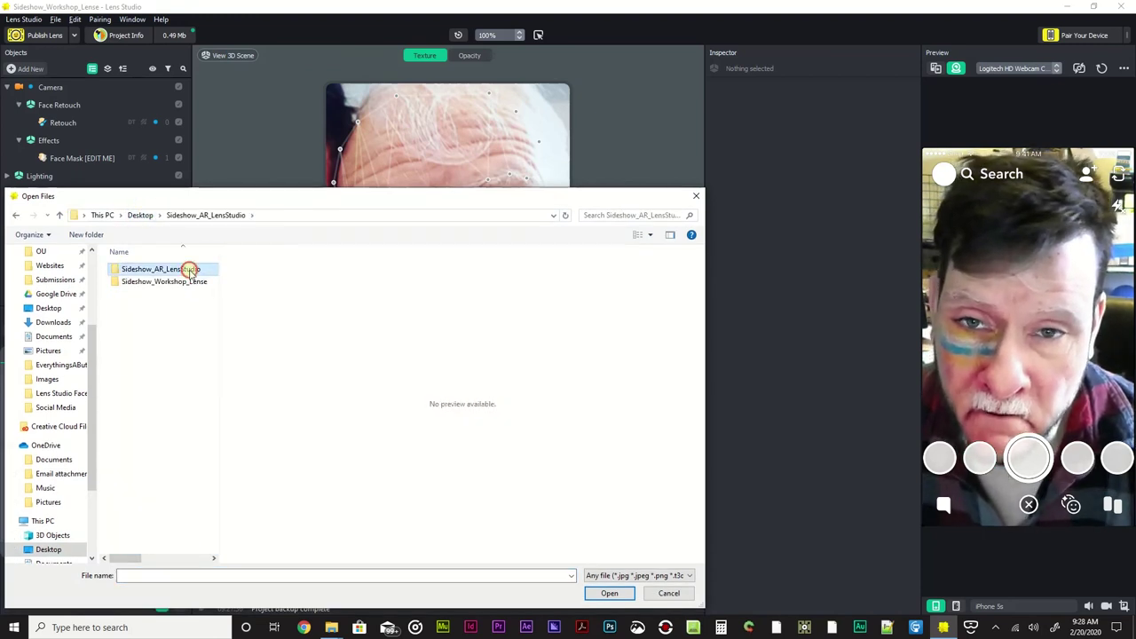
pyautogui.doubleClick(127, 271)
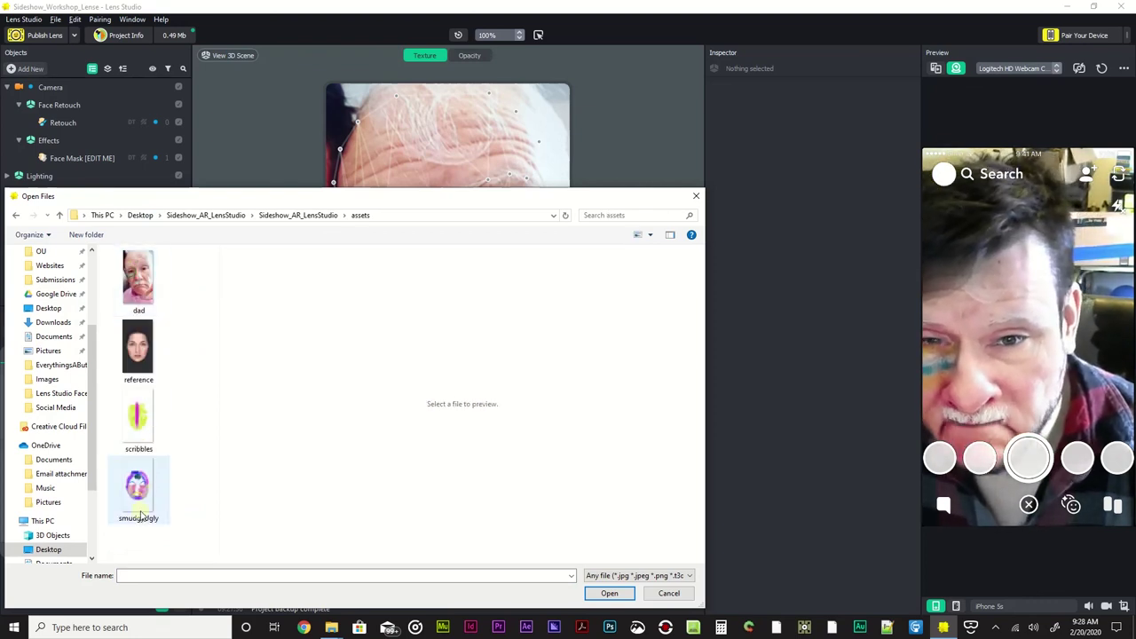
pyautogui.click(139, 513)
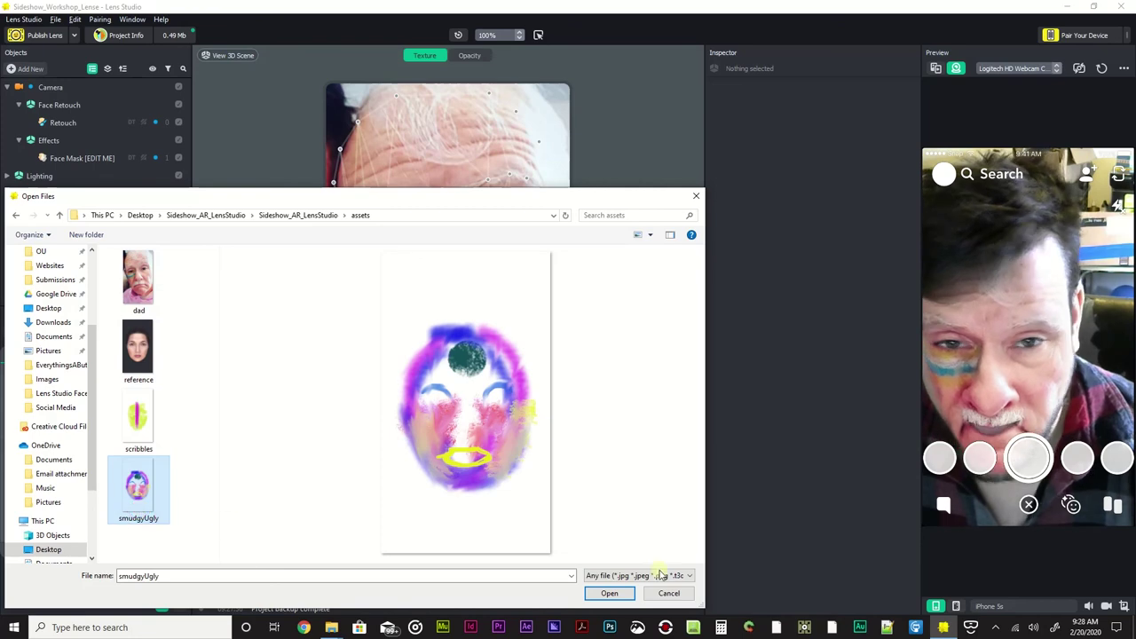
pyautogui.click(609, 593)
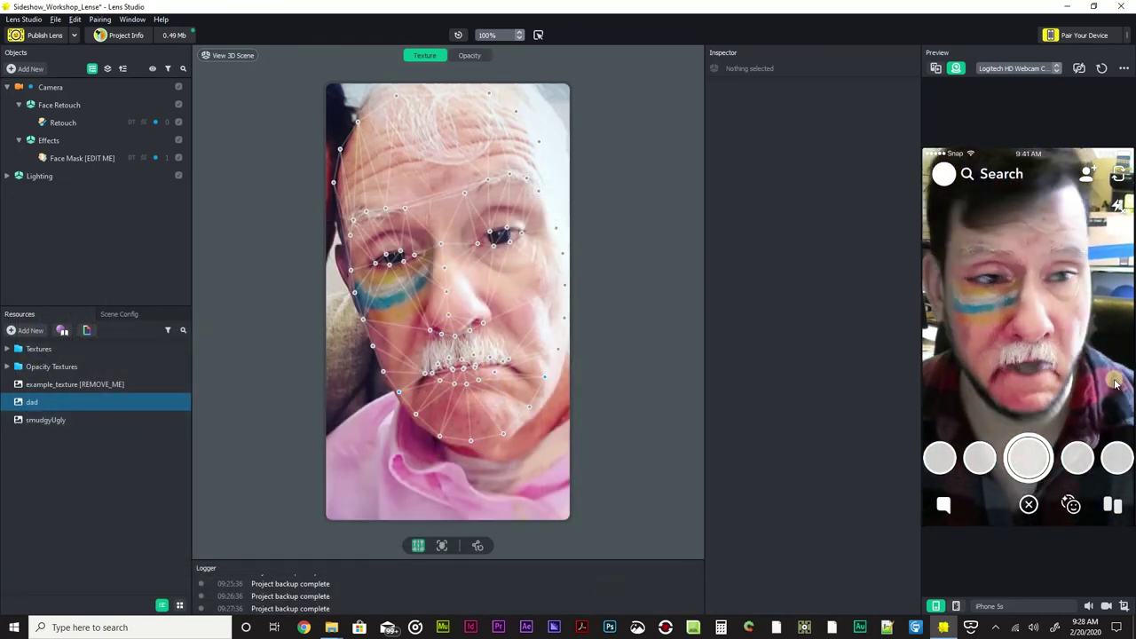
# Assign the smudgyUgly image as the texture of the Face Mask [EDIT ME] object.
pyautogui.click(78, 160)
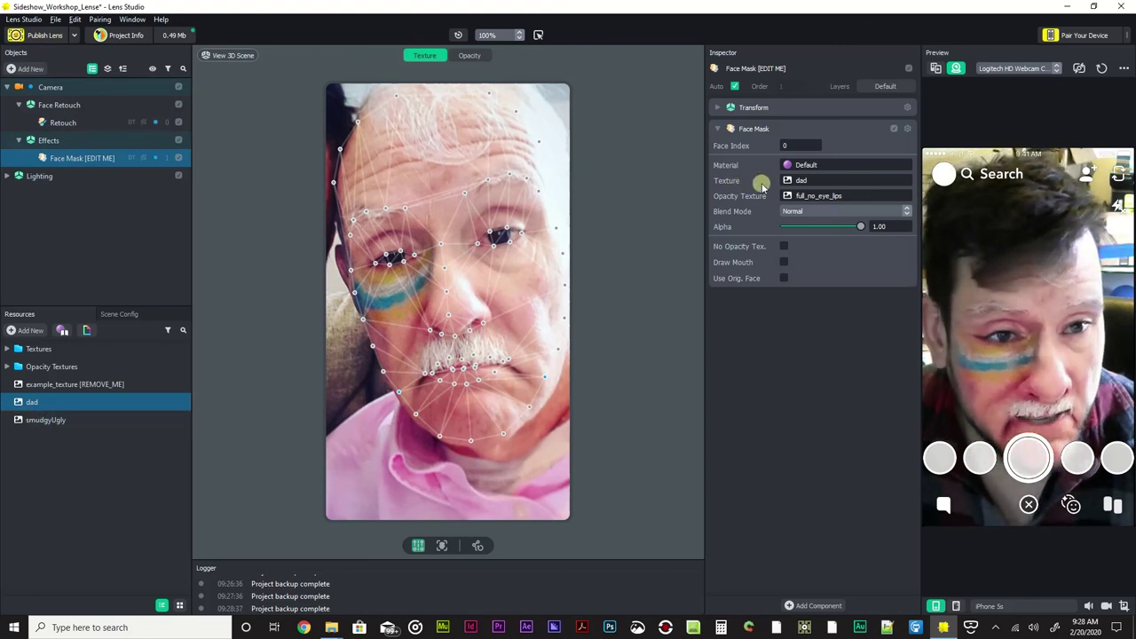
pyautogui.click(831, 182)
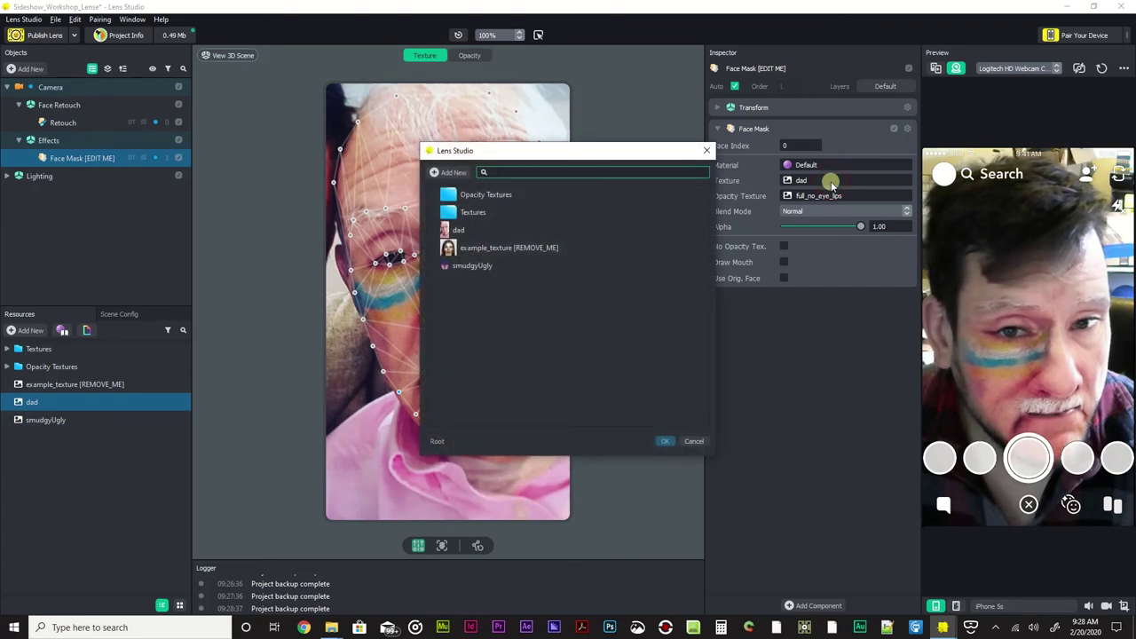
pyautogui.click(469, 269)
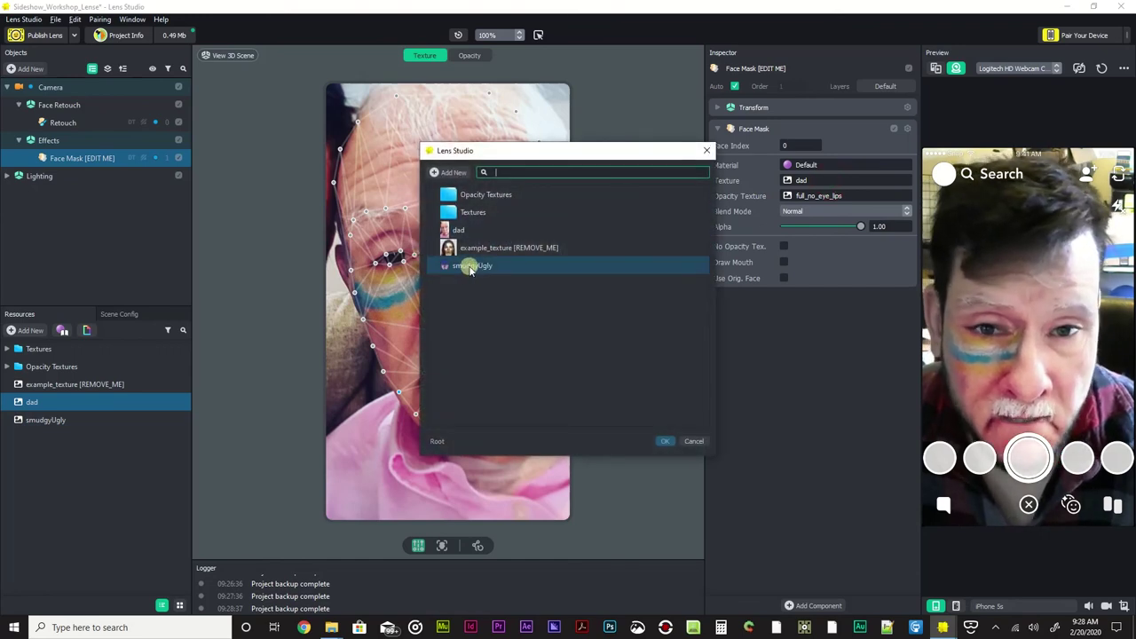
pyautogui.click(468, 268)
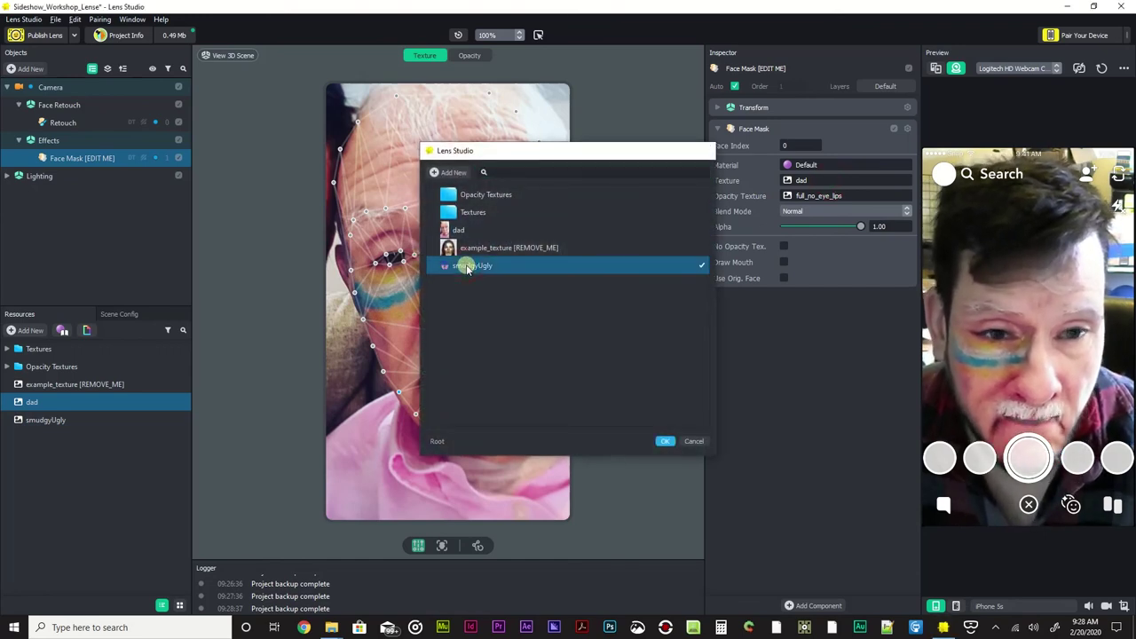
pyautogui.doubleClick(469, 266)
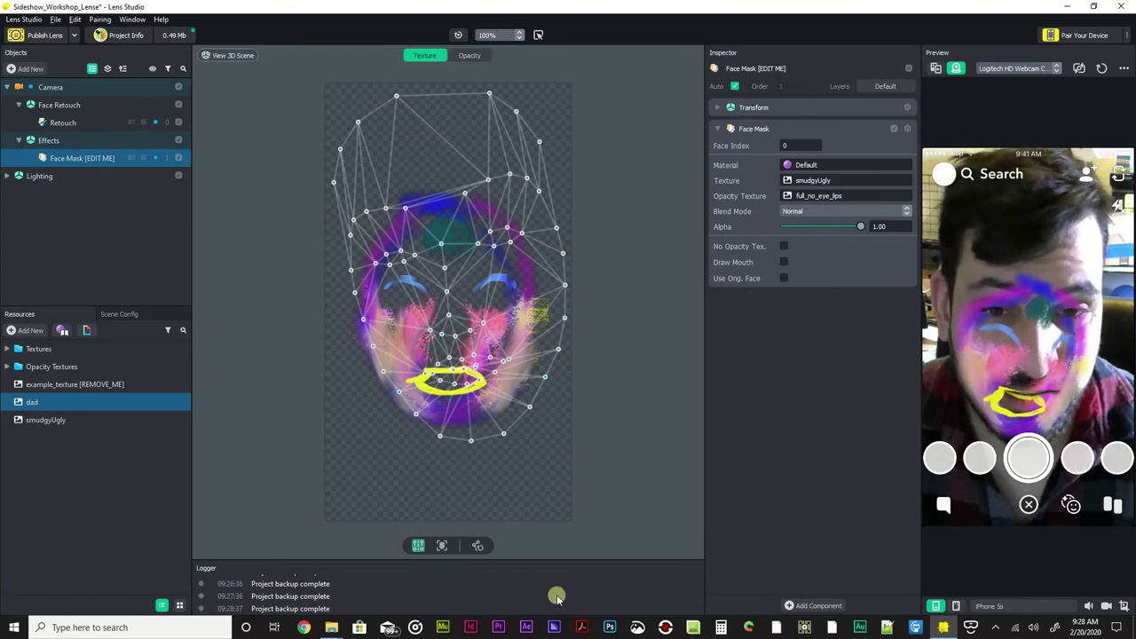
# Reset the texture's face mesh and scale the whole mesh inward from its four sides to fit the painted face.
pyautogui.click(481, 548)
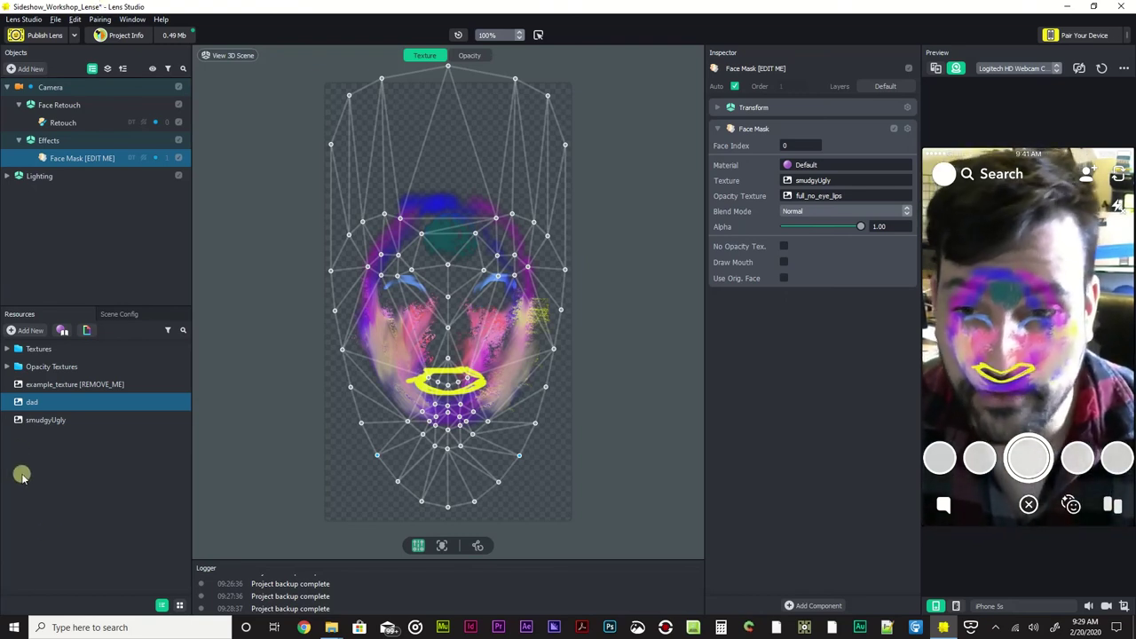
pyautogui.click(79, 522)
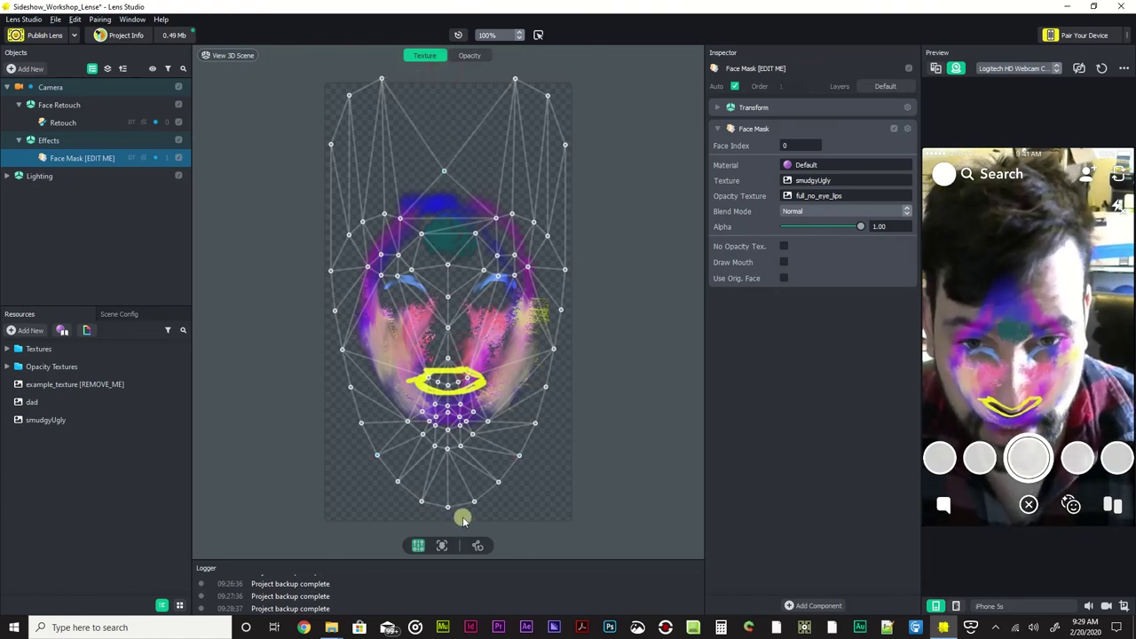
pyautogui.moveTo(579, 516); pyautogui.dragTo(286, 71)
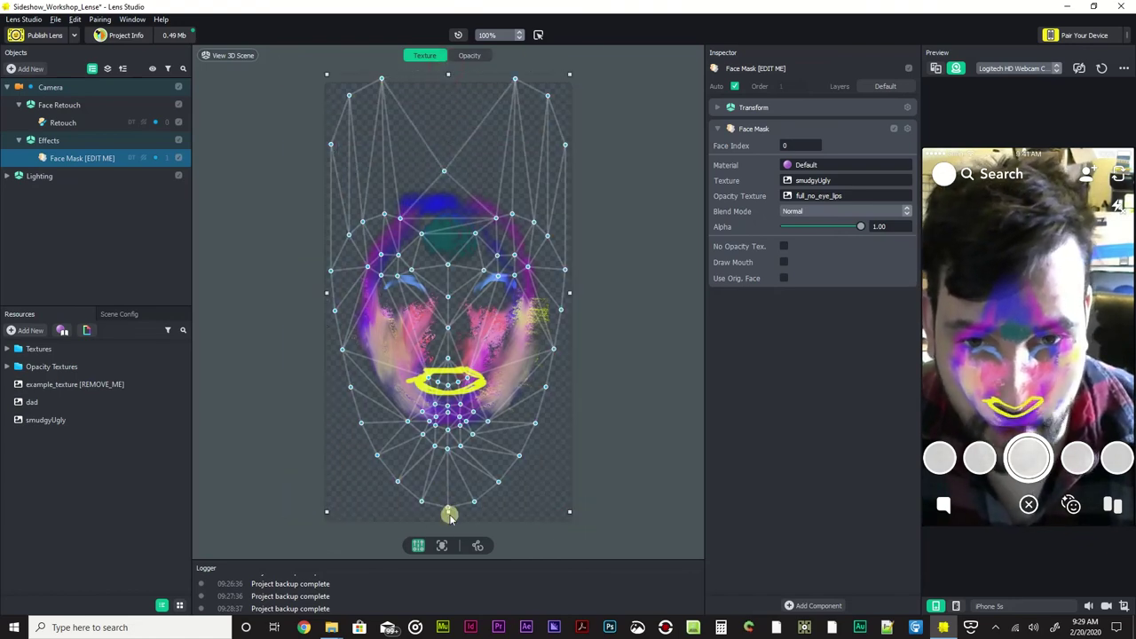
pyautogui.moveTo(447, 512); pyautogui.dragTo(447, 455)
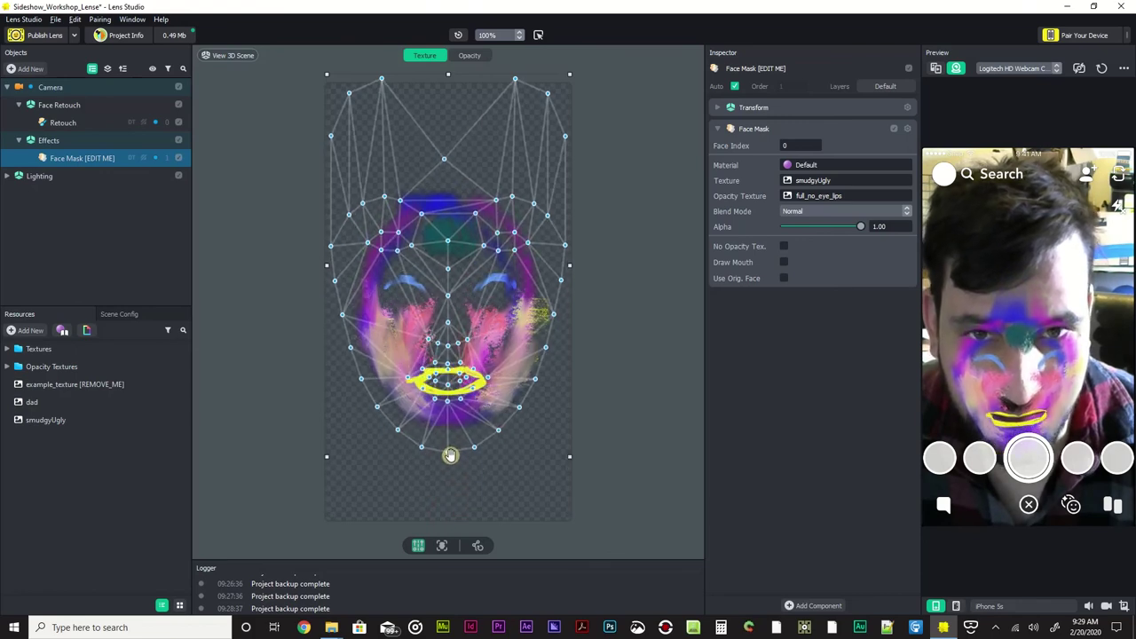
pyautogui.moveTo(446, 73); pyautogui.dragTo(447, 160)
pyautogui.moveTo(569, 307); pyautogui.dragTo(553, 307)
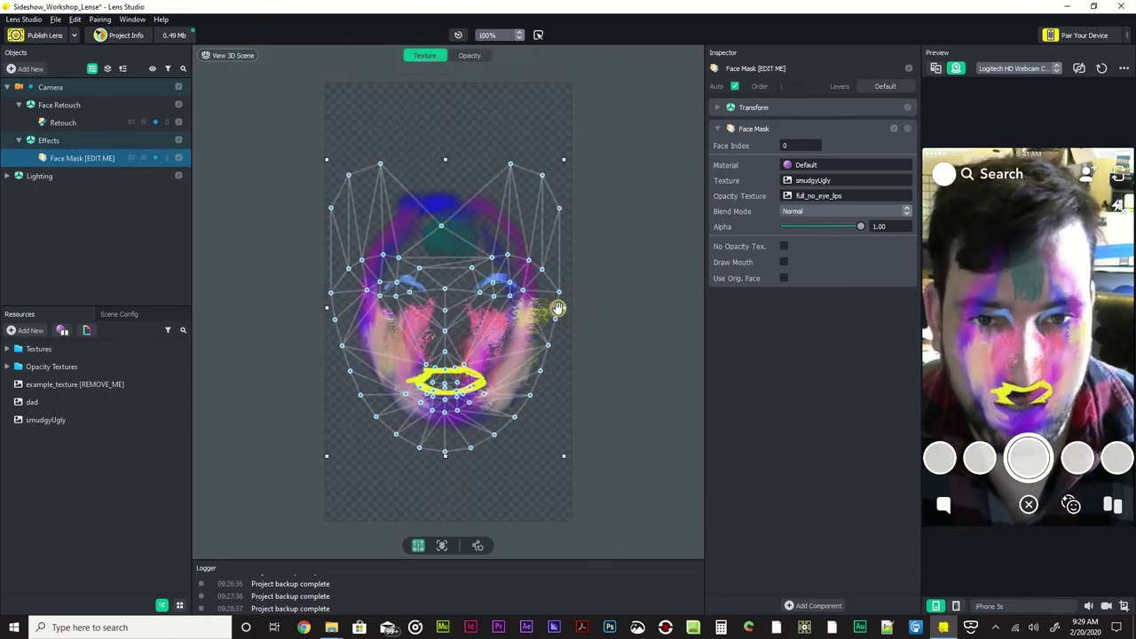
pyautogui.moveTo(327, 307); pyautogui.dragTo(352, 307)
pyautogui.moveTo(445, 455); pyautogui.dragTo(451, 437)
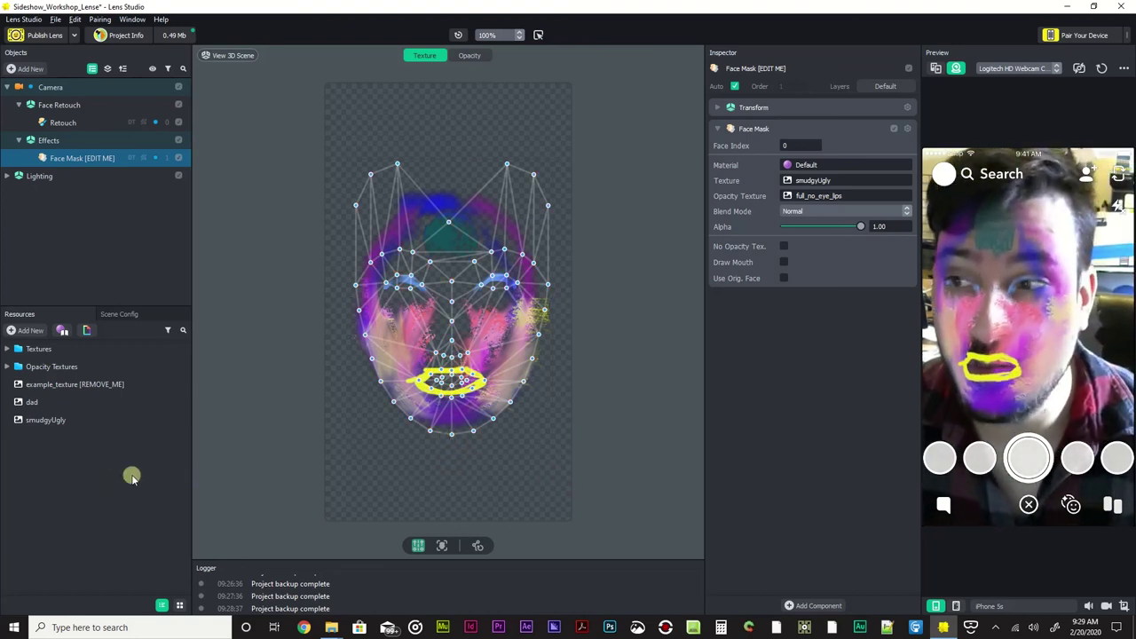
# Import the reference face image from the assets folder into the project resources.
pyautogui.click(27, 331)
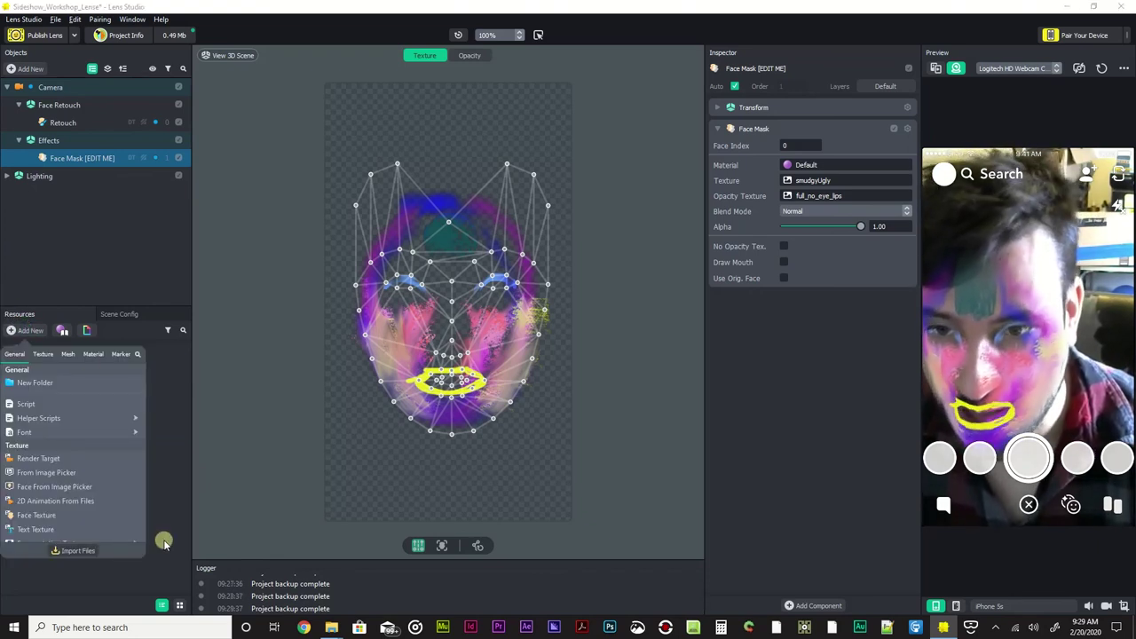
pyautogui.click(78, 551)
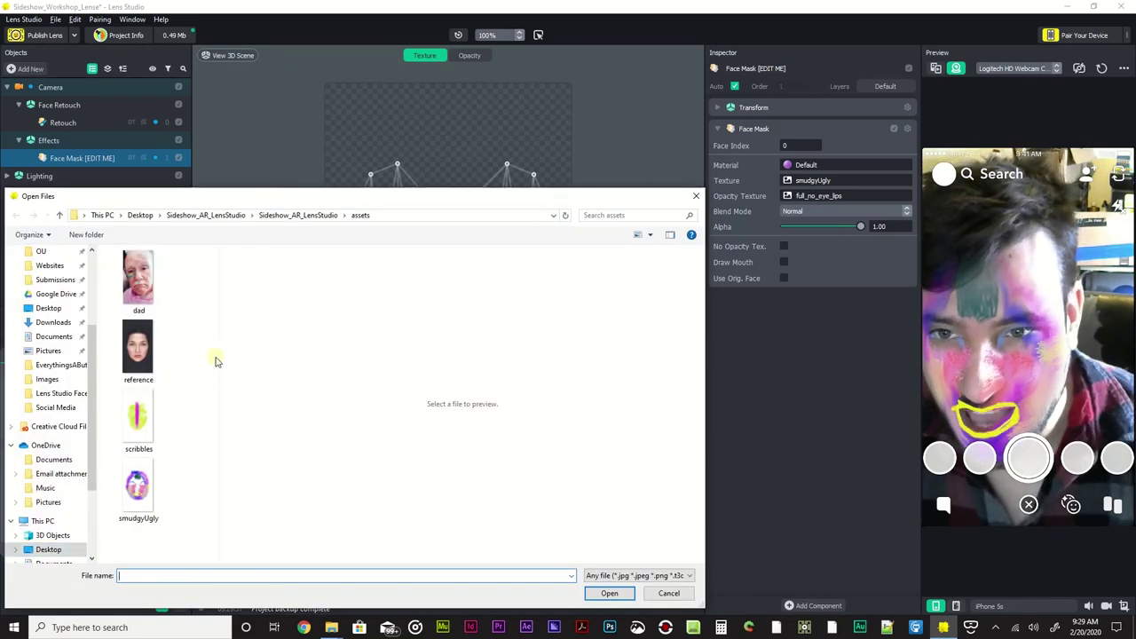
pyautogui.click(143, 382)
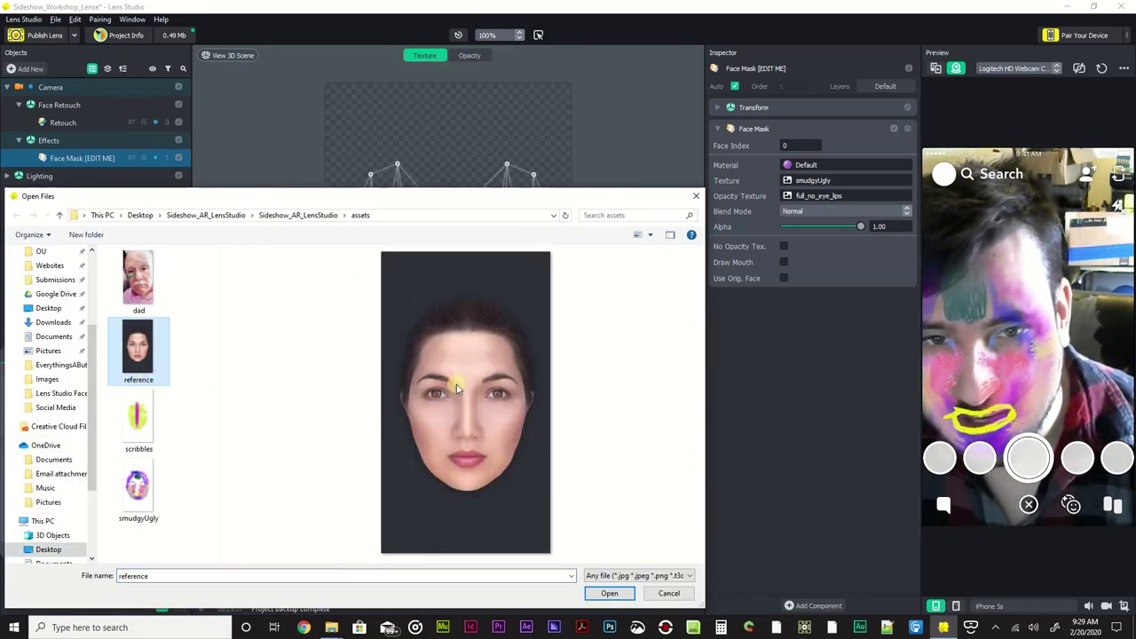
pyautogui.doubleClick(150, 371)
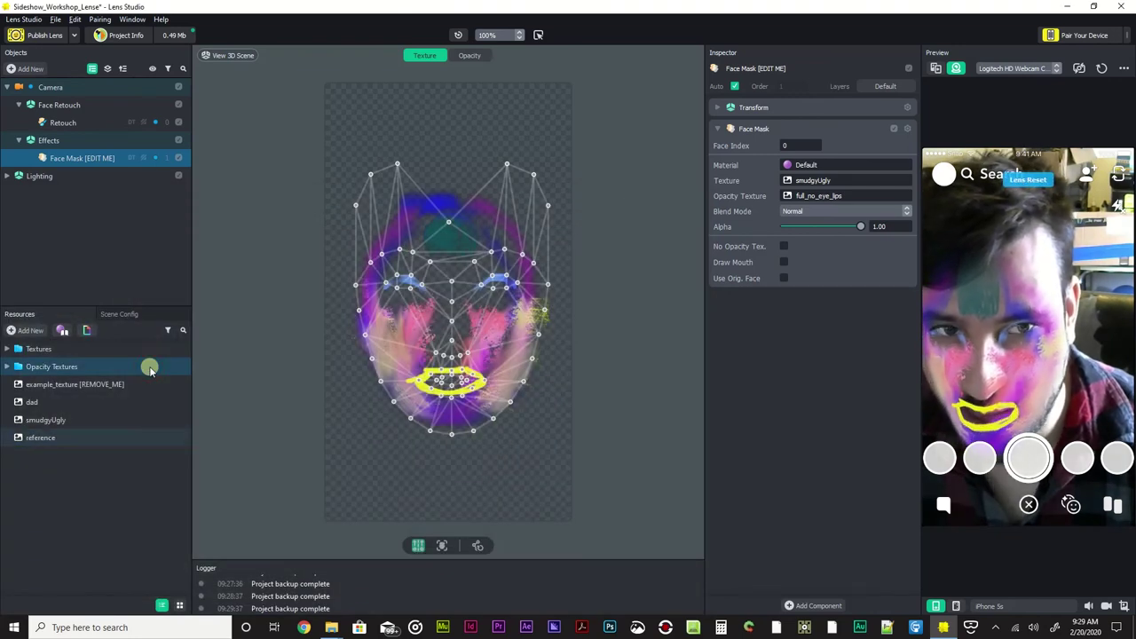
# Assign the reference image as the texture of the Face Mask [EDIT ME] object.
pyautogui.click(826, 182)
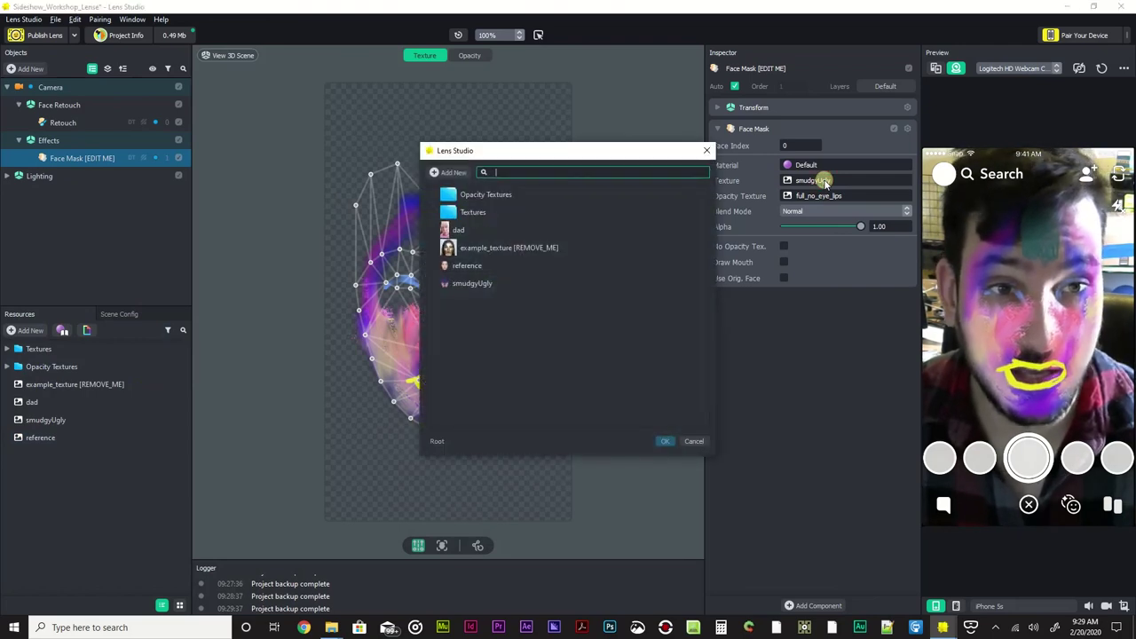
pyautogui.click(707, 150)
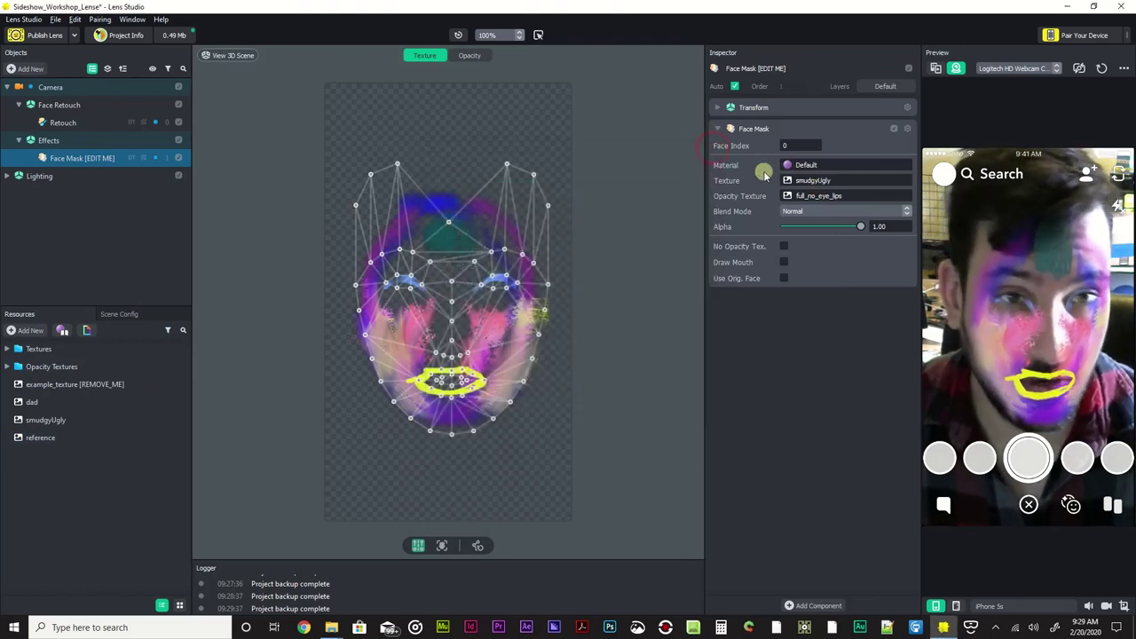
pyautogui.doubleClick(84, 158)
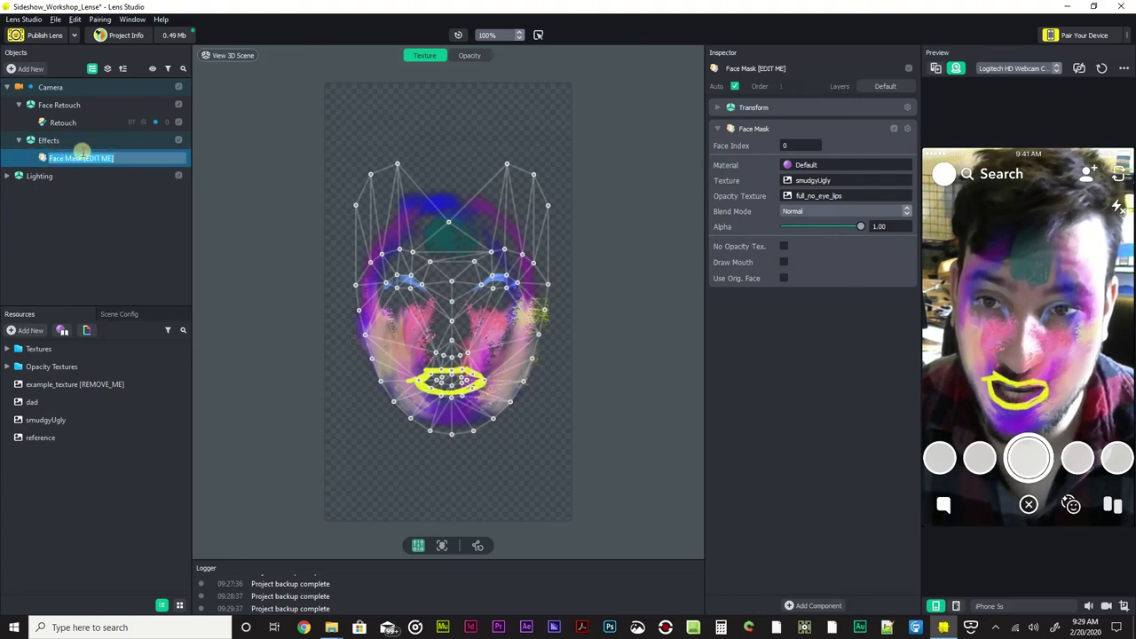
pyautogui.click(825, 183)
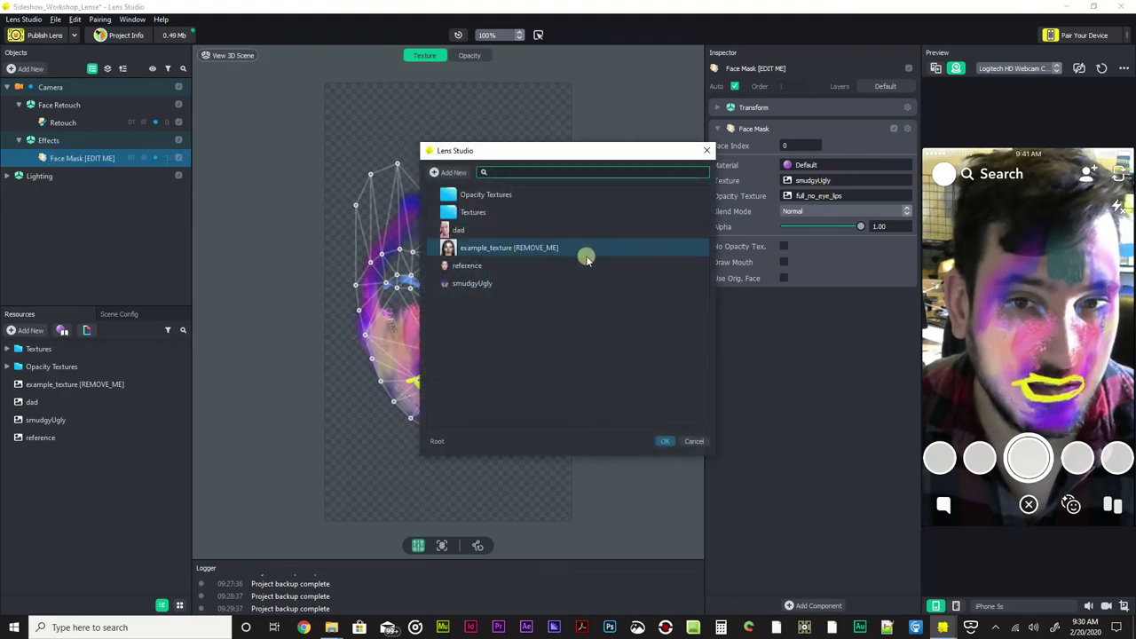
pyautogui.doubleClick(468, 266)
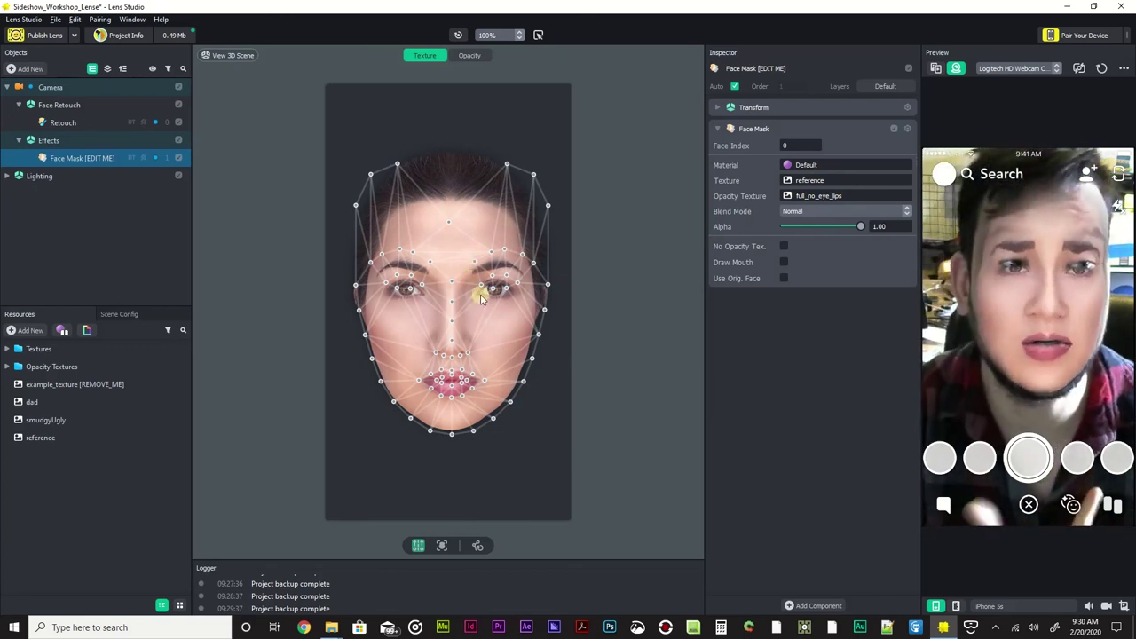
# Fit the mesh automatically to the reference face and set the Face Mask texture back to smudgyUgly.
pyautogui.click(443, 546)
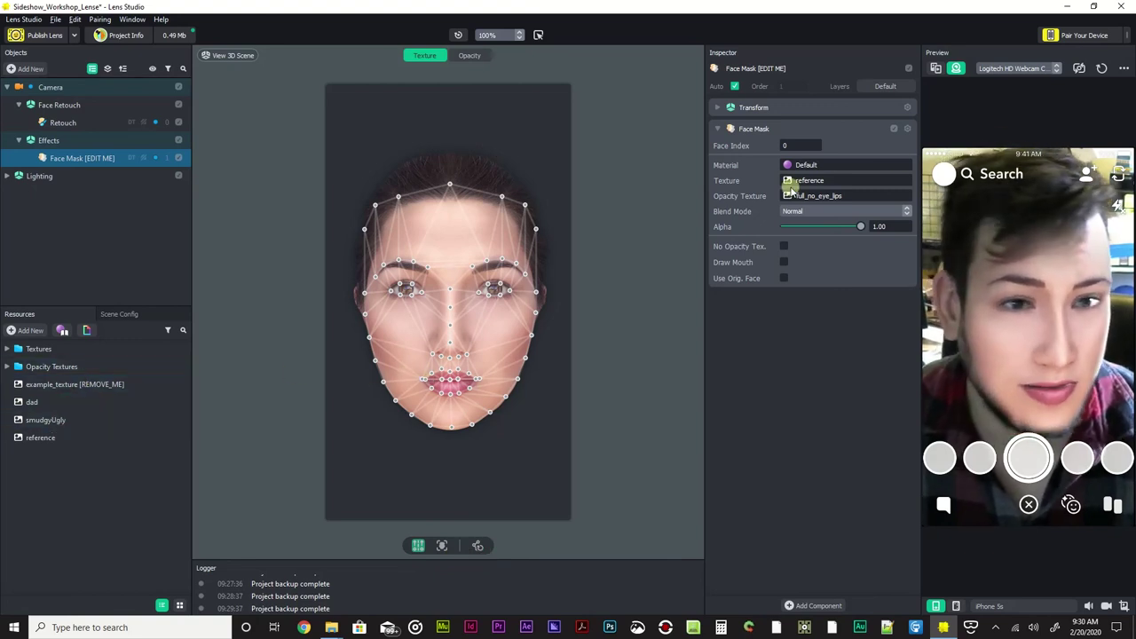
pyautogui.click(837, 182)
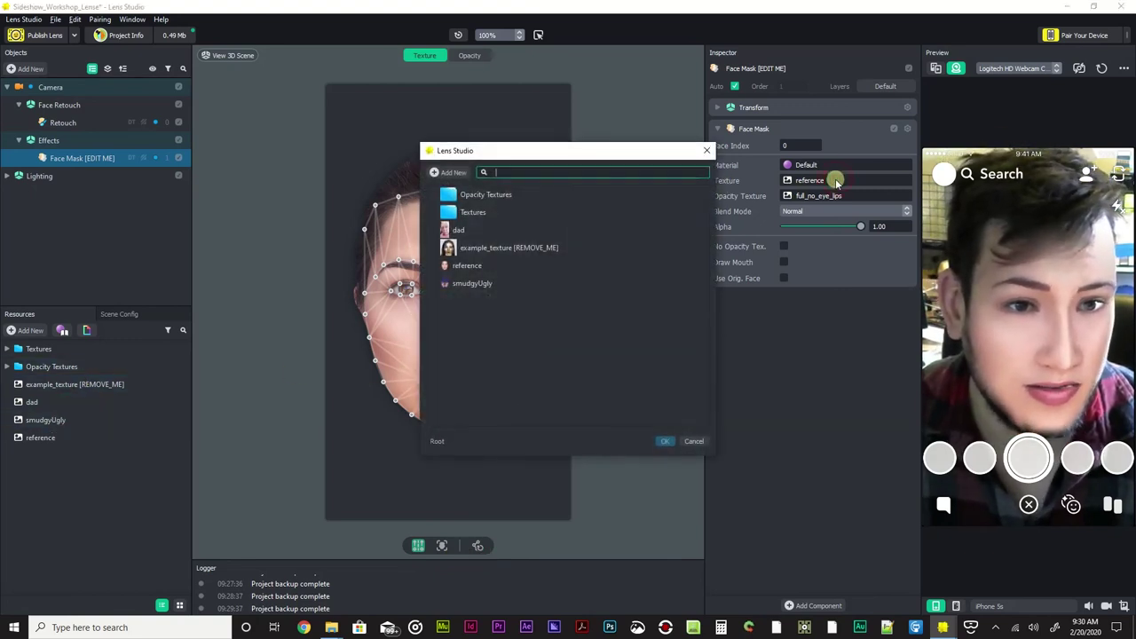
pyautogui.doubleClick(469, 284)
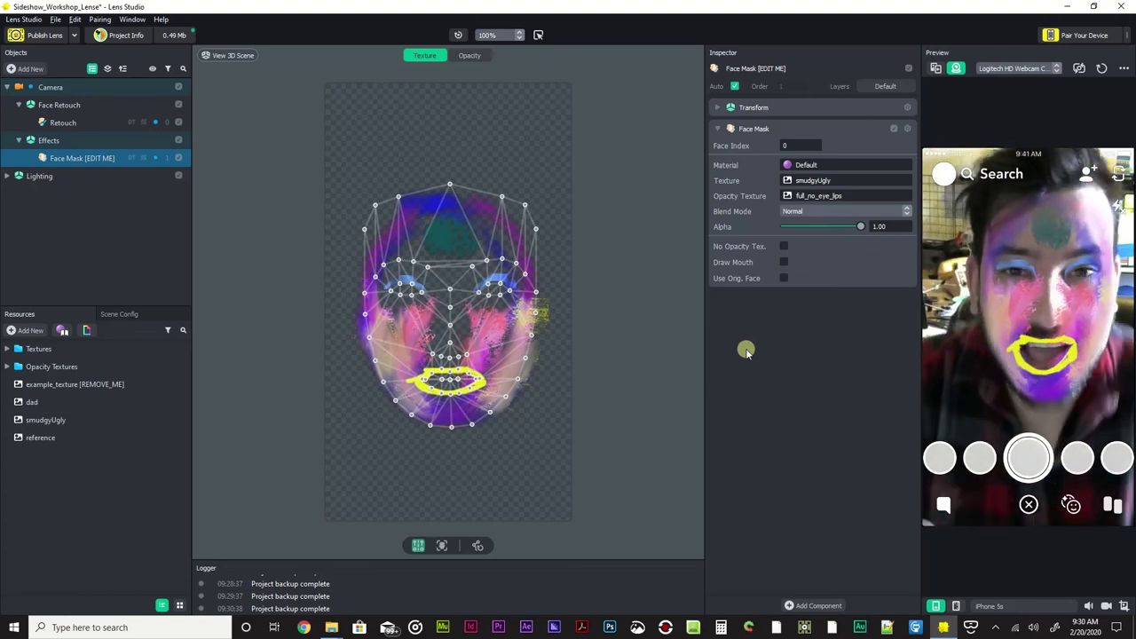
# Try moving the top forehead point and a side point of the opacity mesh, and reset that mesh to its default.
pyautogui.click(469, 55)
pyautogui.moveTo(447, 130)
pyautogui.mouseDown()
pyautogui.moveTo(441, 200)
pyautogui.moveTo(454, 98)
pyautogui.moveTo(450, 246)
pyautogui.moveTo(450, 126)
pyautogui.mouseUp()
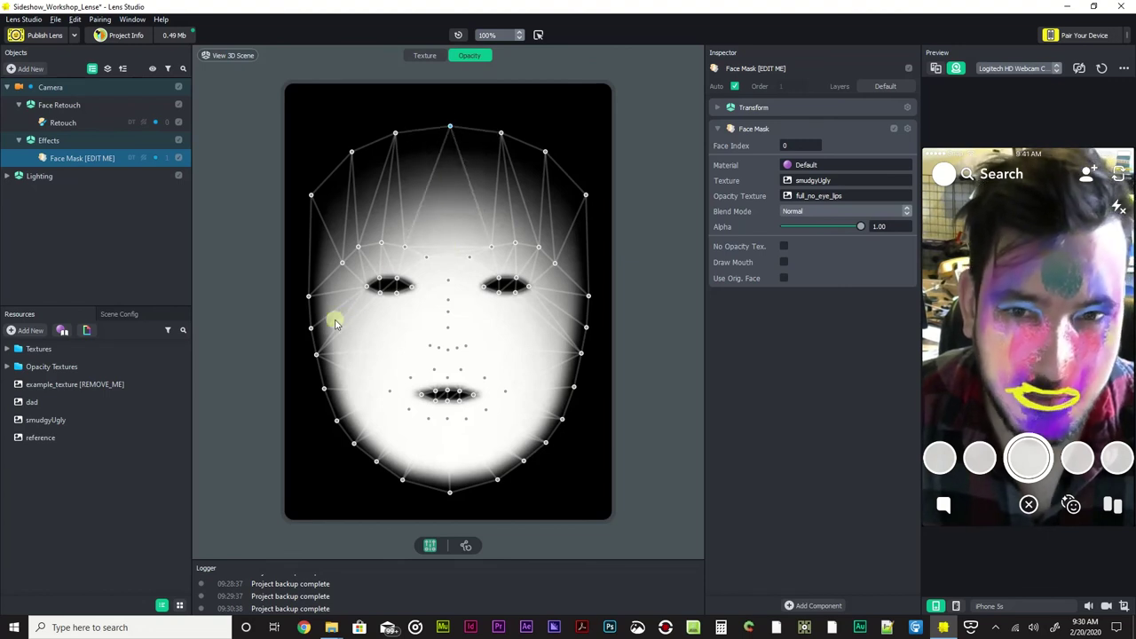
pyautogui.moveTo(308, 297); pyautogui.dragTo(347, 322)
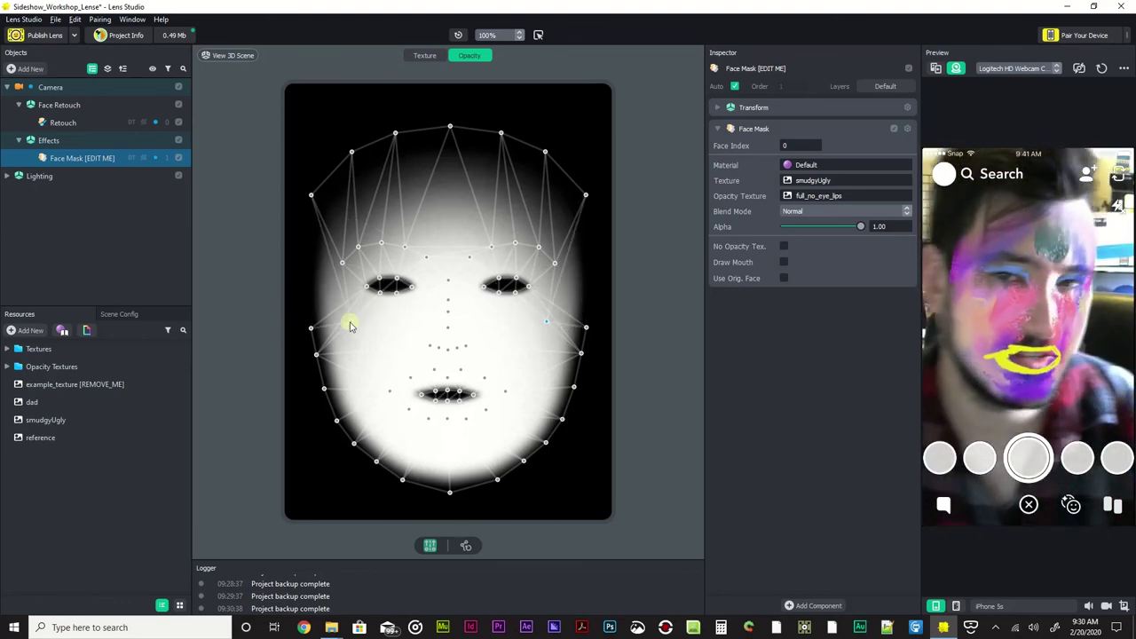
pyautogui.click(467, 547)
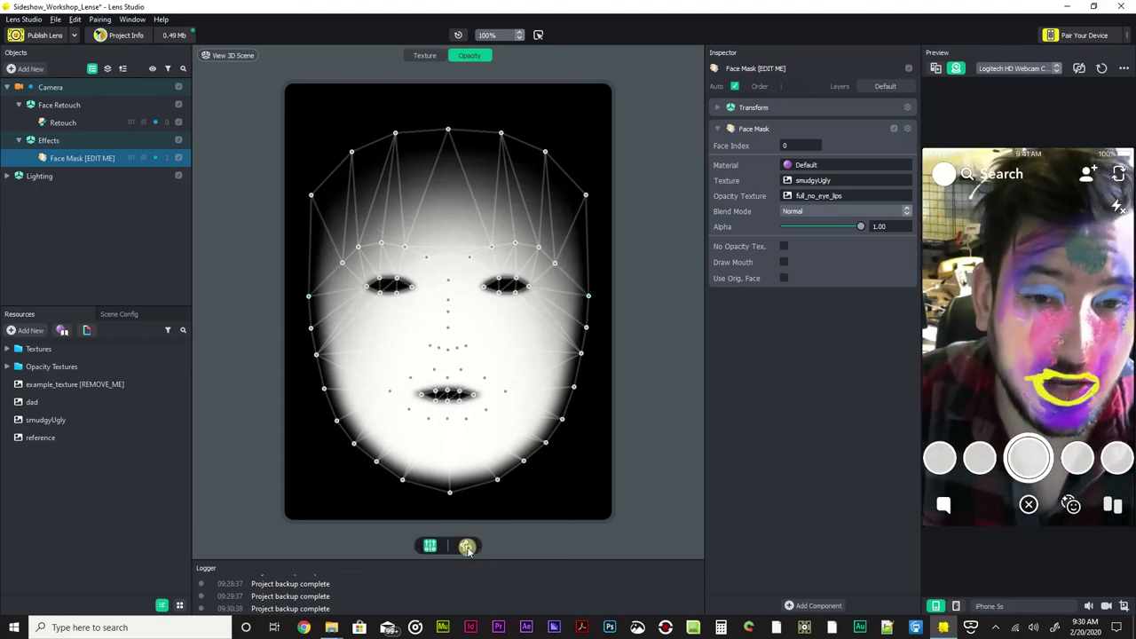